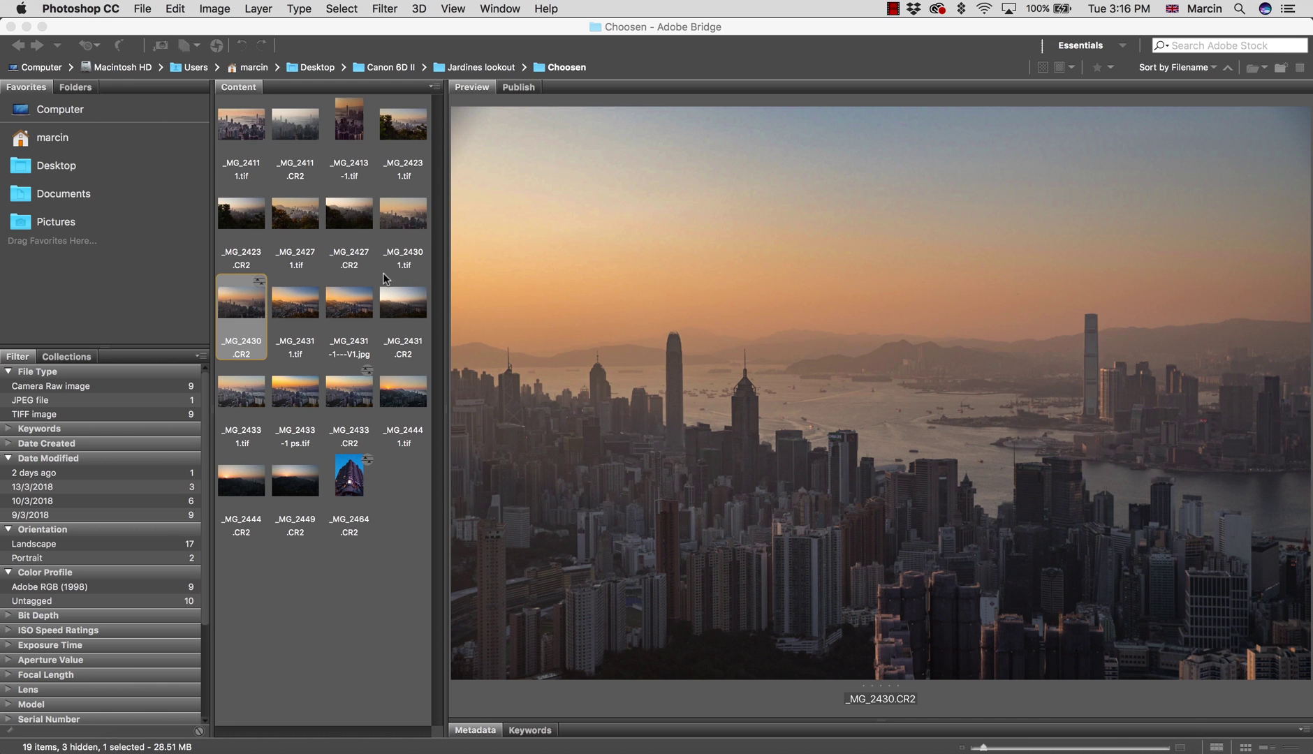
# Step: Compare the _MG_2423 1.tif and _MG_2430.CR2 previews in Bridge, then open _MG_2430.CR2 in Camera Raw
pyautogui.click(391, 157)
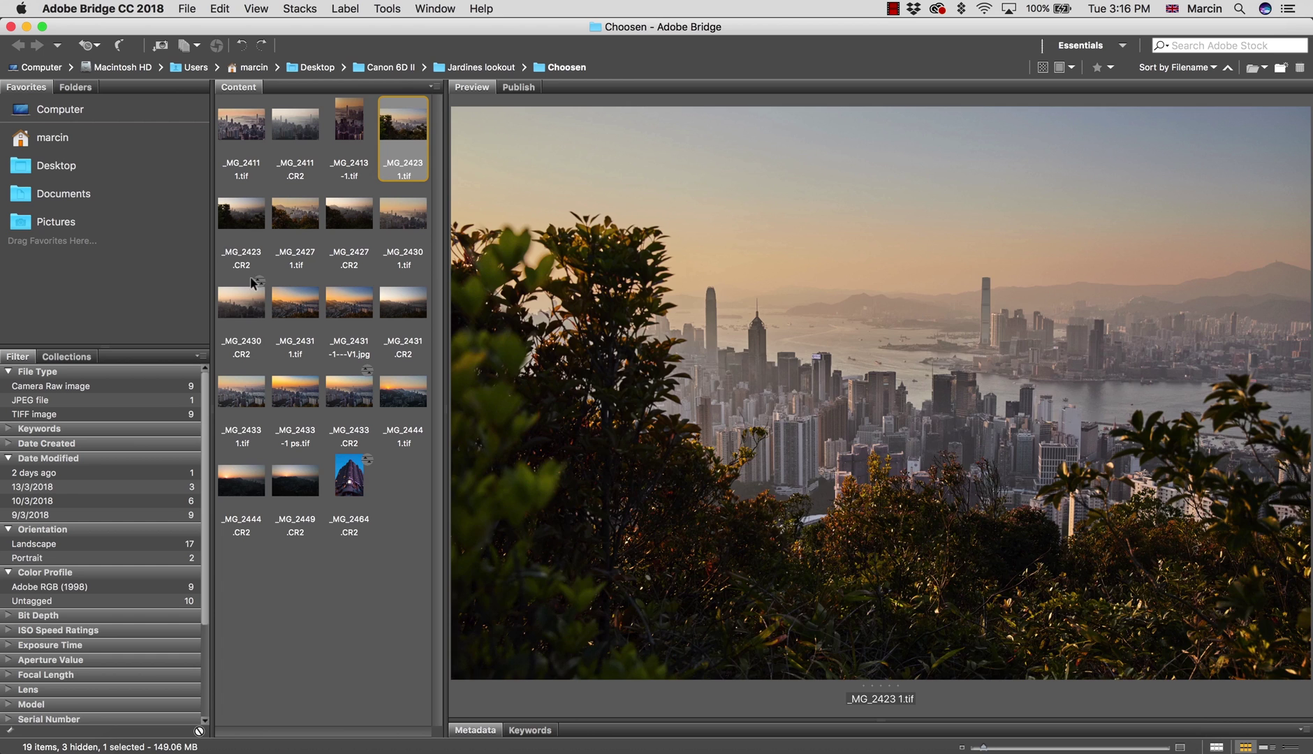
pyautogui.click(248, 311)
pyautogui.click(383, 138)
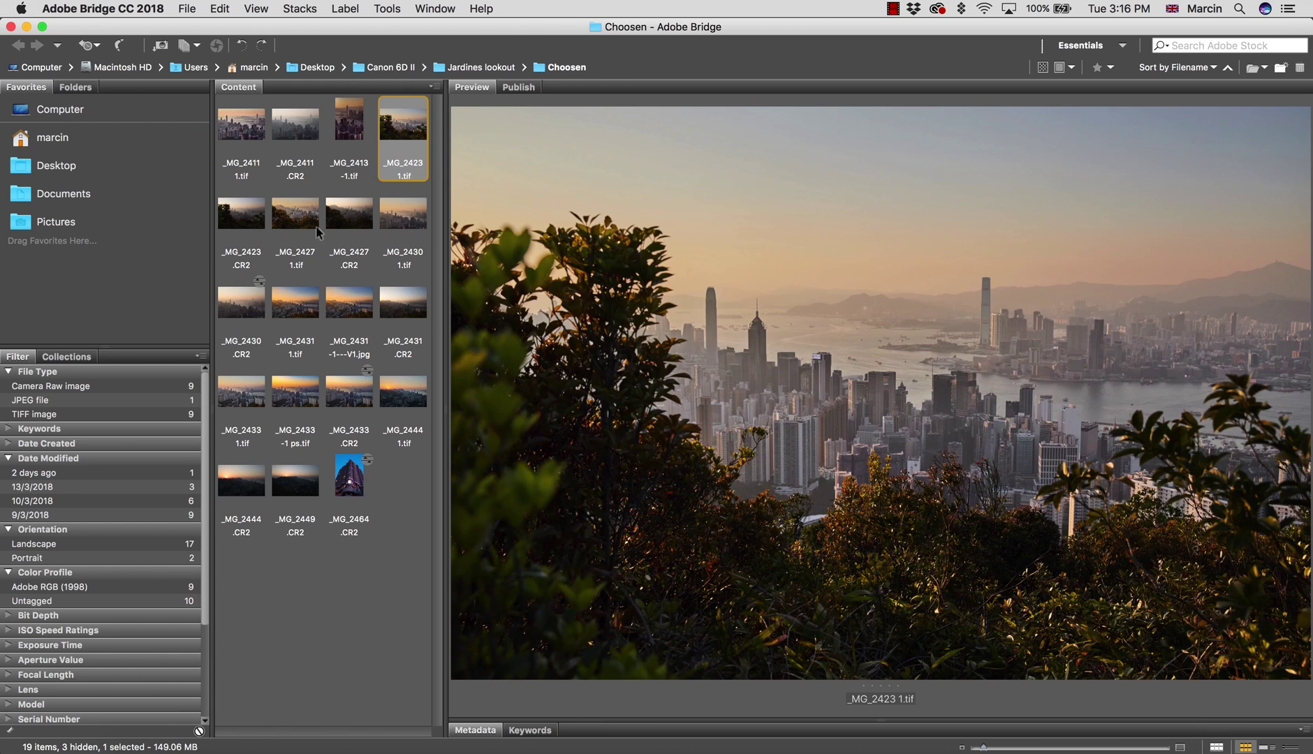
pyautogui.click(237, 302)
pyautogui.click(404, 127)
pyautogui.doubleClick(246, 306)
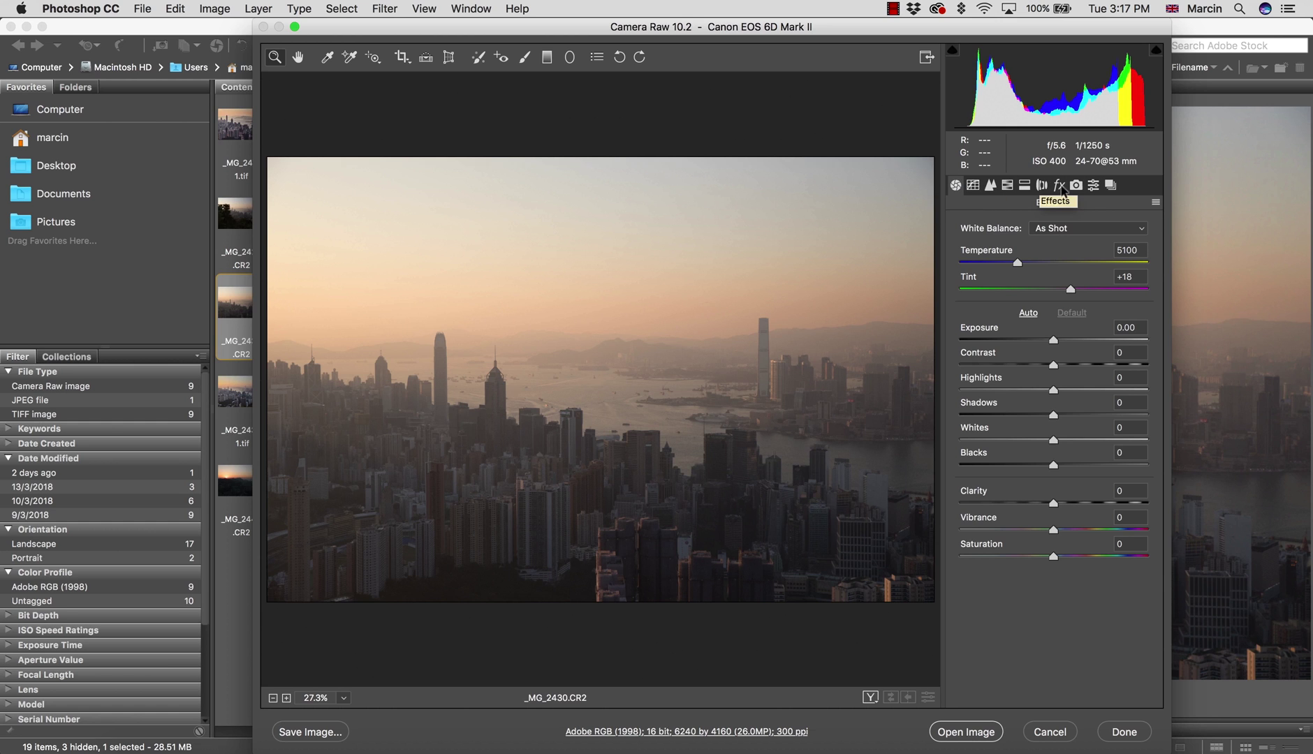
# Step: Apply Dehaze +30, Highlights -100, Shadows +78 and Clarity +21 to the skyline raw photo
pyautogui.click(1060, 187)
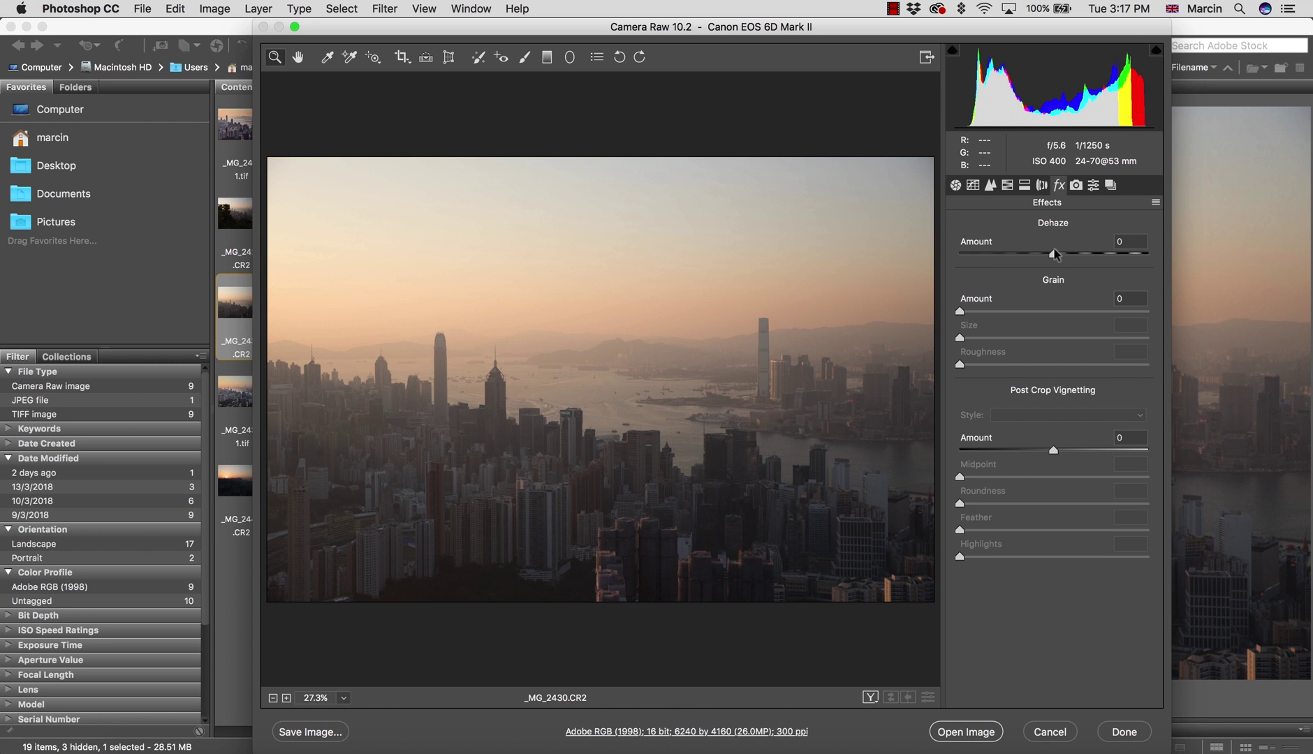
pyautogui.moveTo(1053, 254); pyautogui.dragTo(1127, 263)
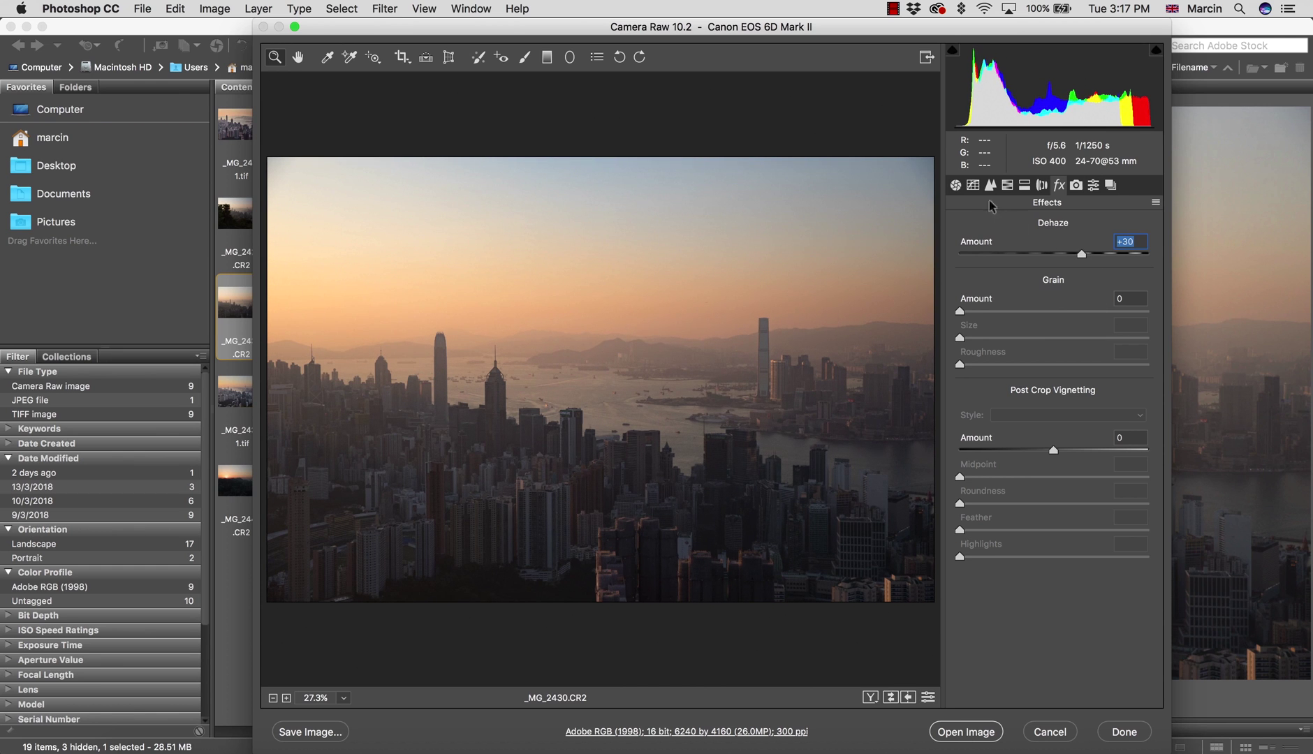
pyautogui.click(956, 185)
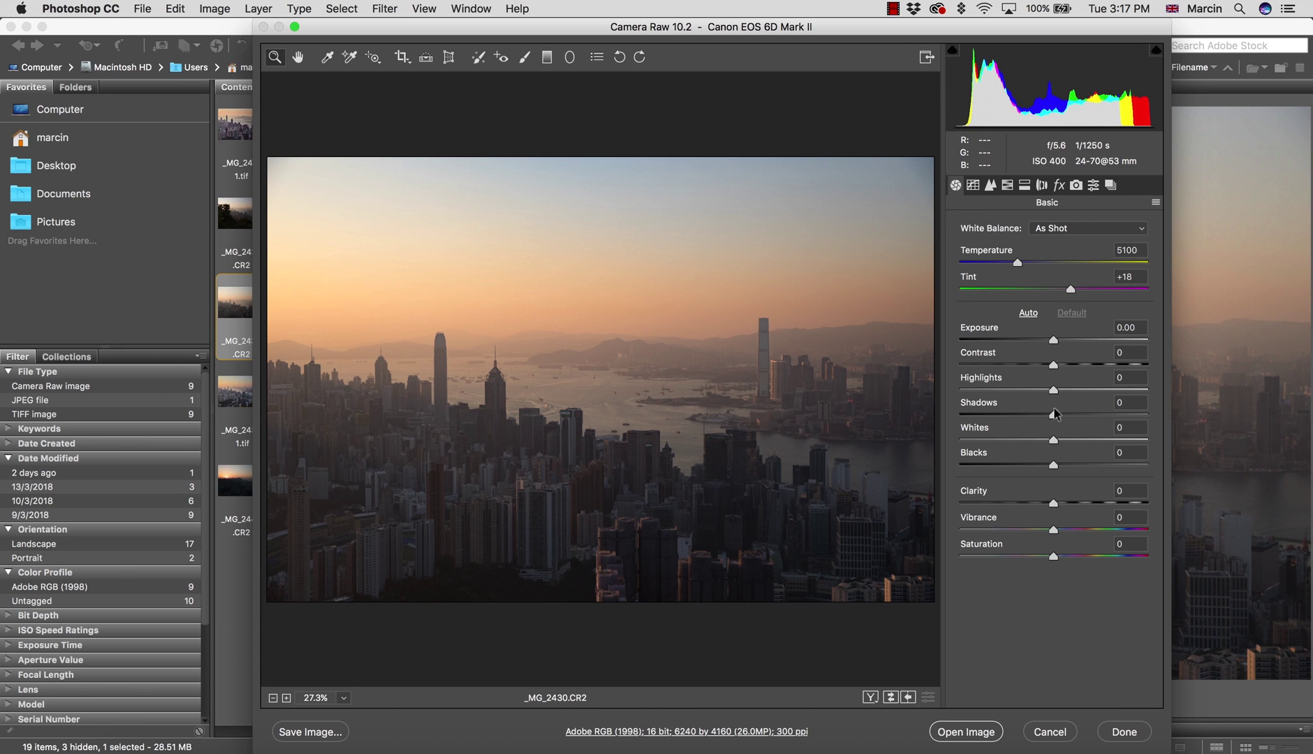
pyautogui.moveTo(1053, 415); pyautogui.dragTo(1127, 415)
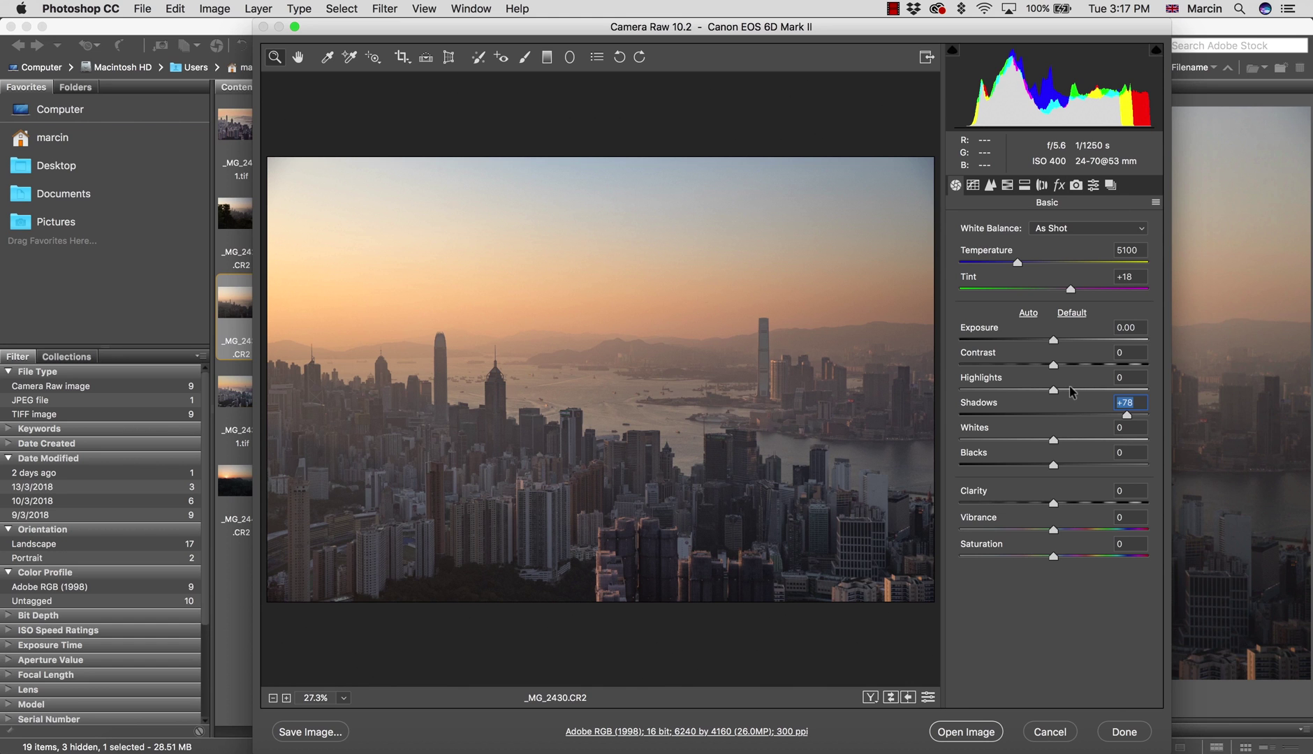
pyautogui.moveTo(1053, 389); pyautogui.dragTo(957, 389)
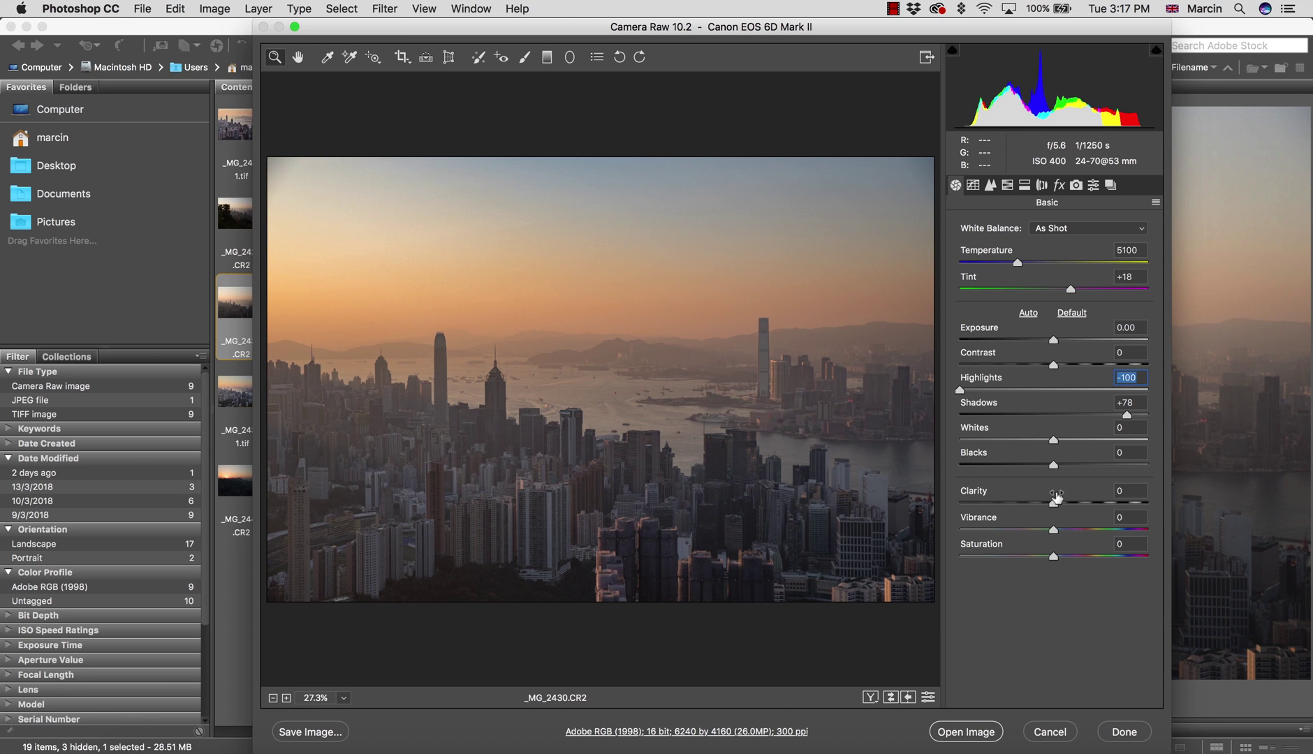
pyautogui.moveTo(1054, 505); pyautogui.dragTo(1079, 504)
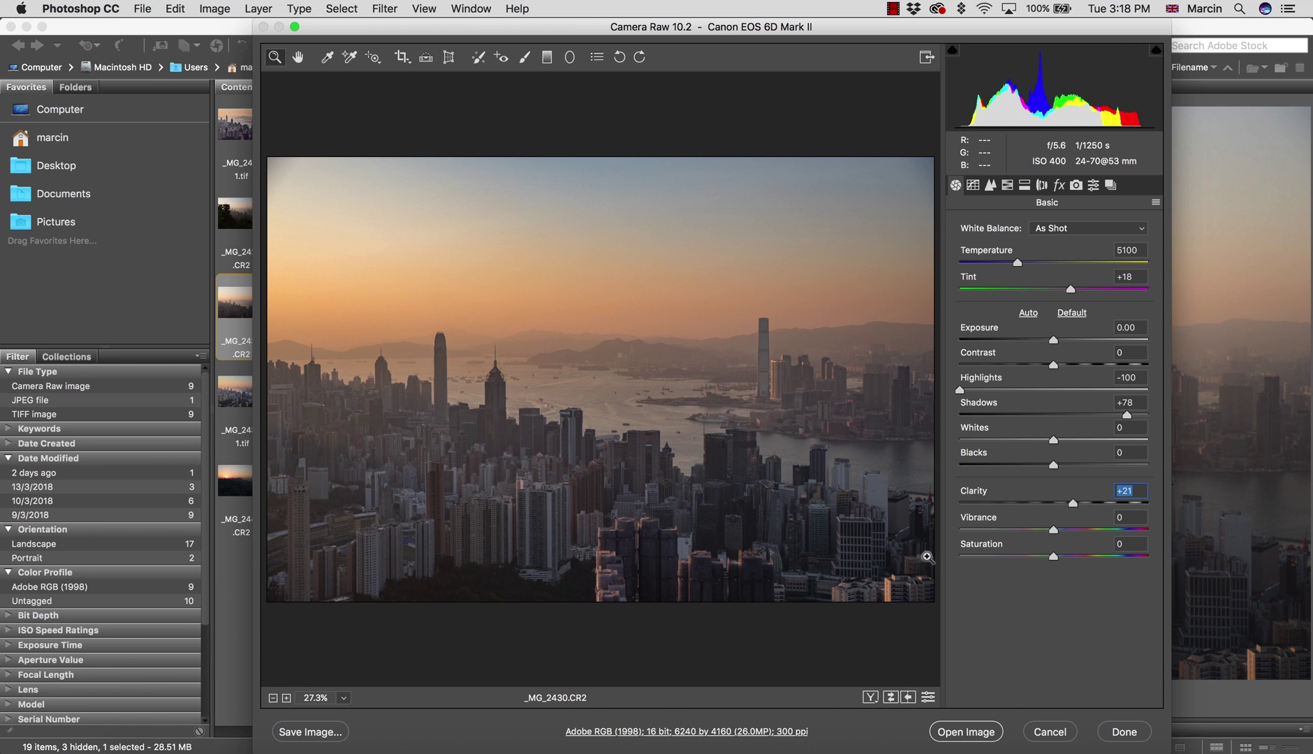
pyautogui.press('shift')
# Step: Open the edited _MG_2430 photo as a smart object, then reopen and confirm its Camera Raw settings
pyautogui.keyDown('shift'); pyautogui.click(957, 734); pyautogui.keyUp('shift')
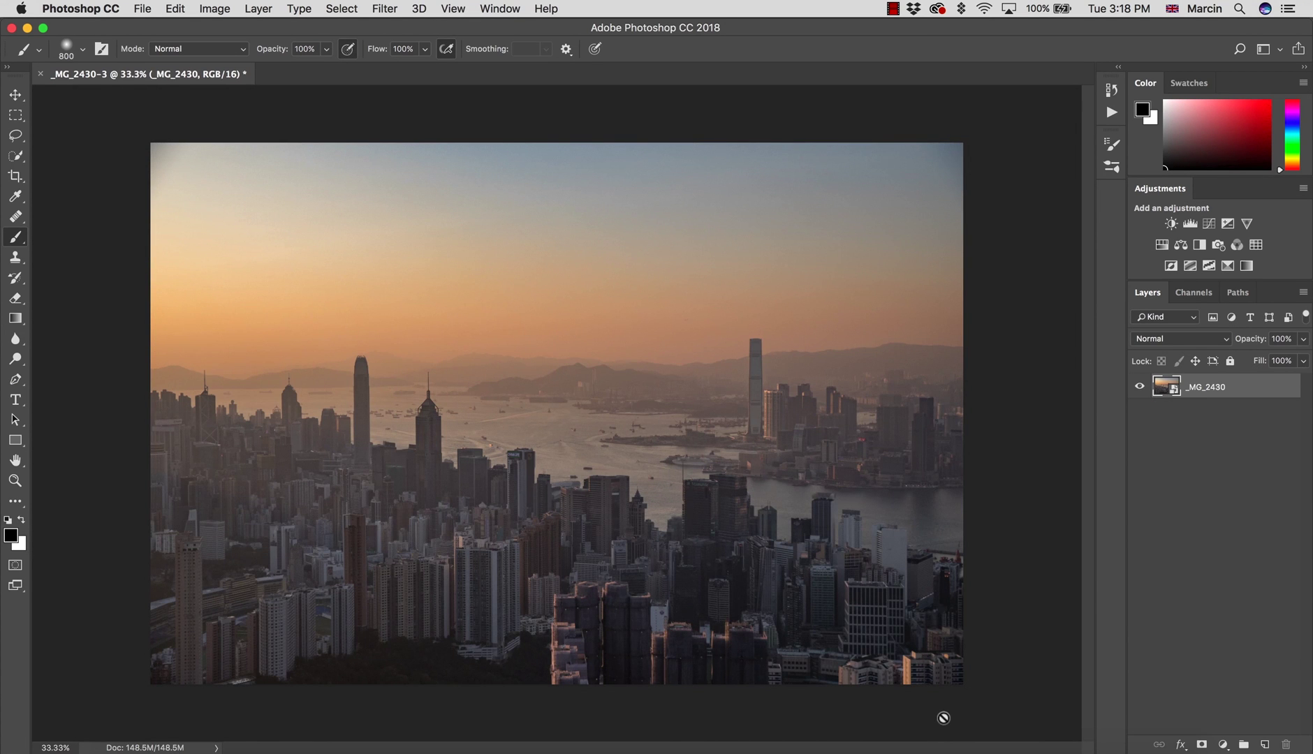
pyautogui.doubleClick(1176, 395)
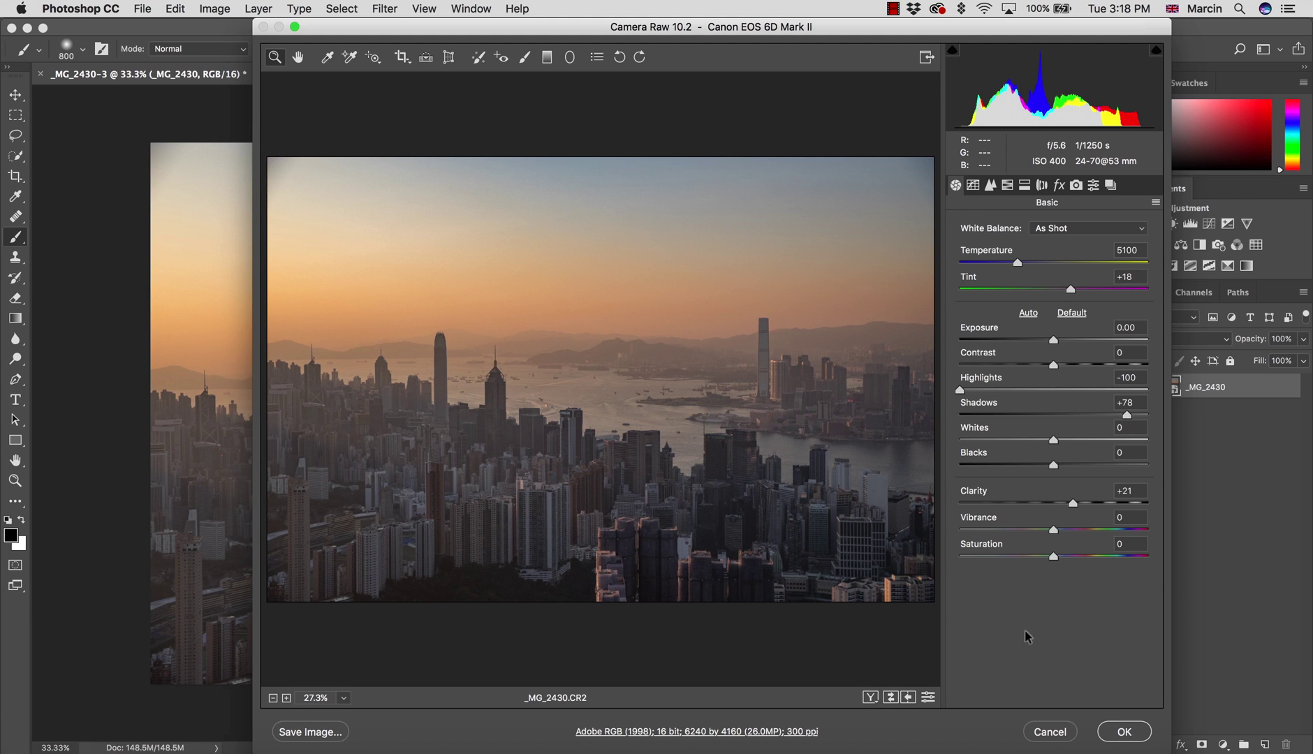
pyautogui.click(1123, 732)
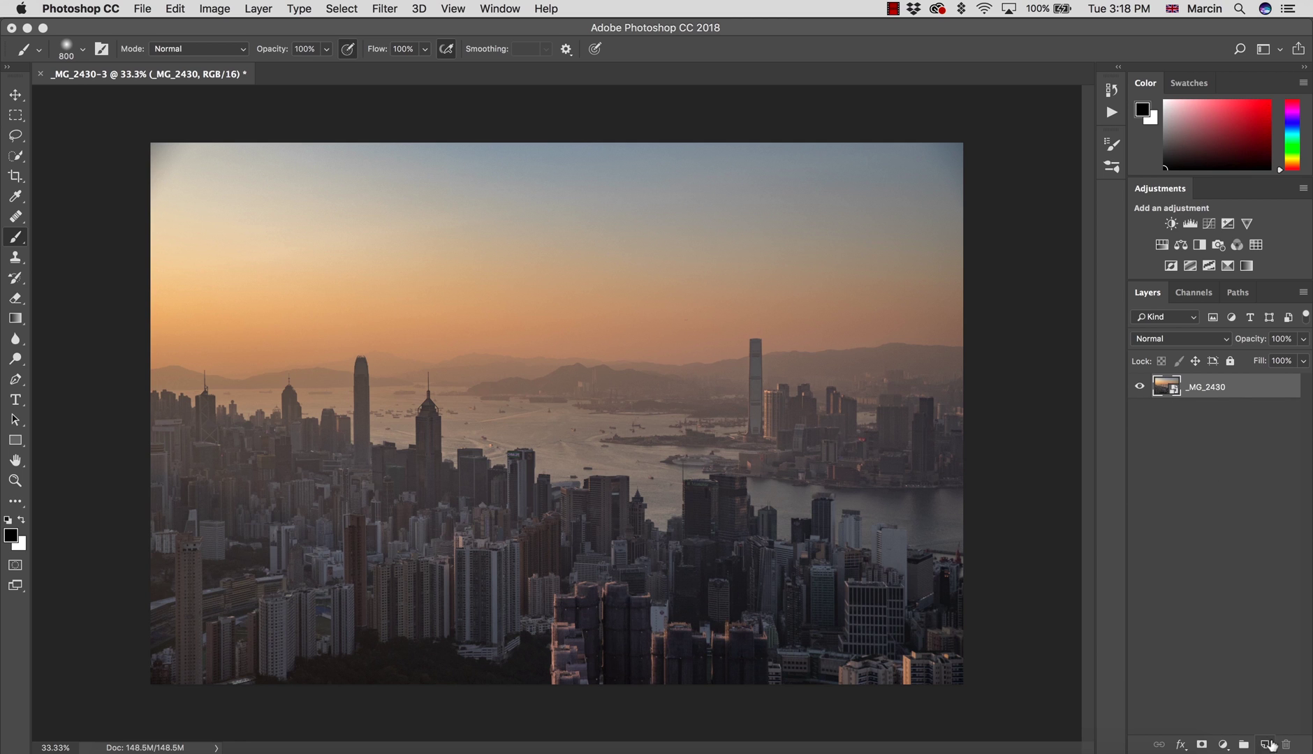
# Step: Stamp the visible layers onto a new layer, name it 'dehaze 1', and convert it to a smart object
pyautogui.click(1265, 745)
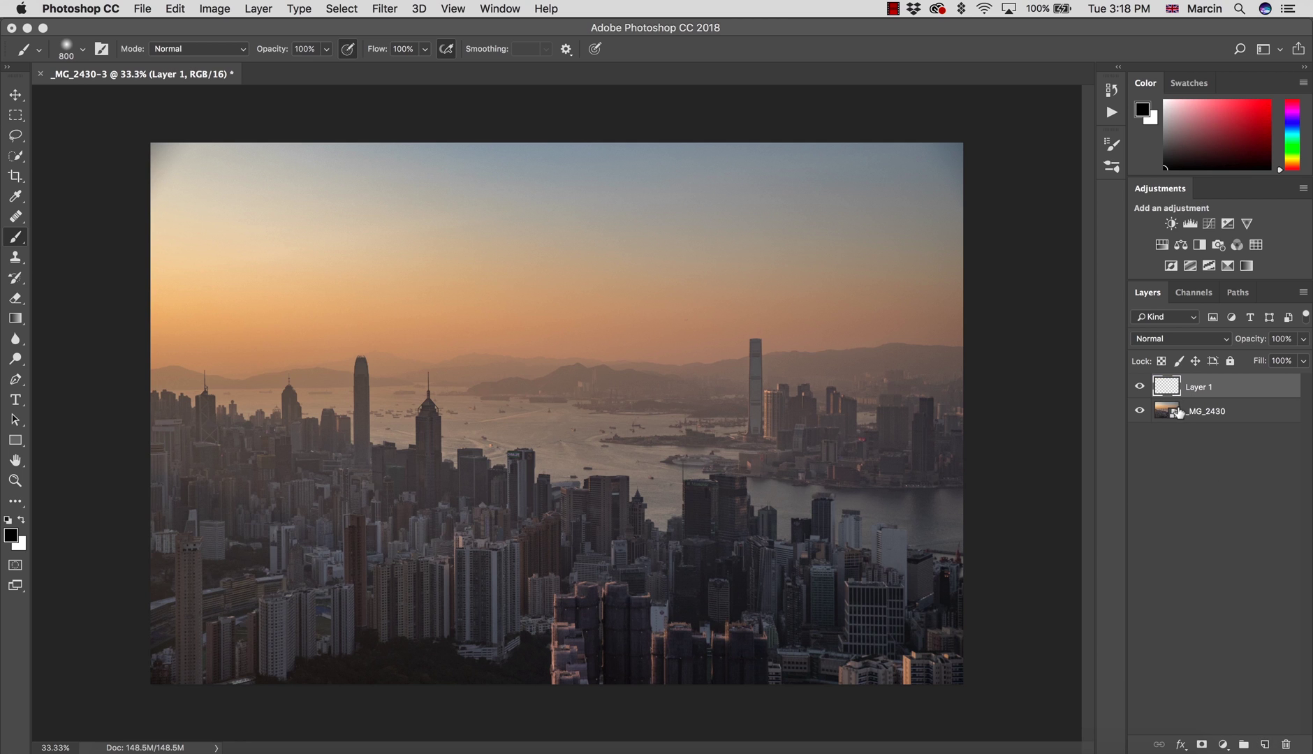
pyautogui.press('super+alt+shift+e')
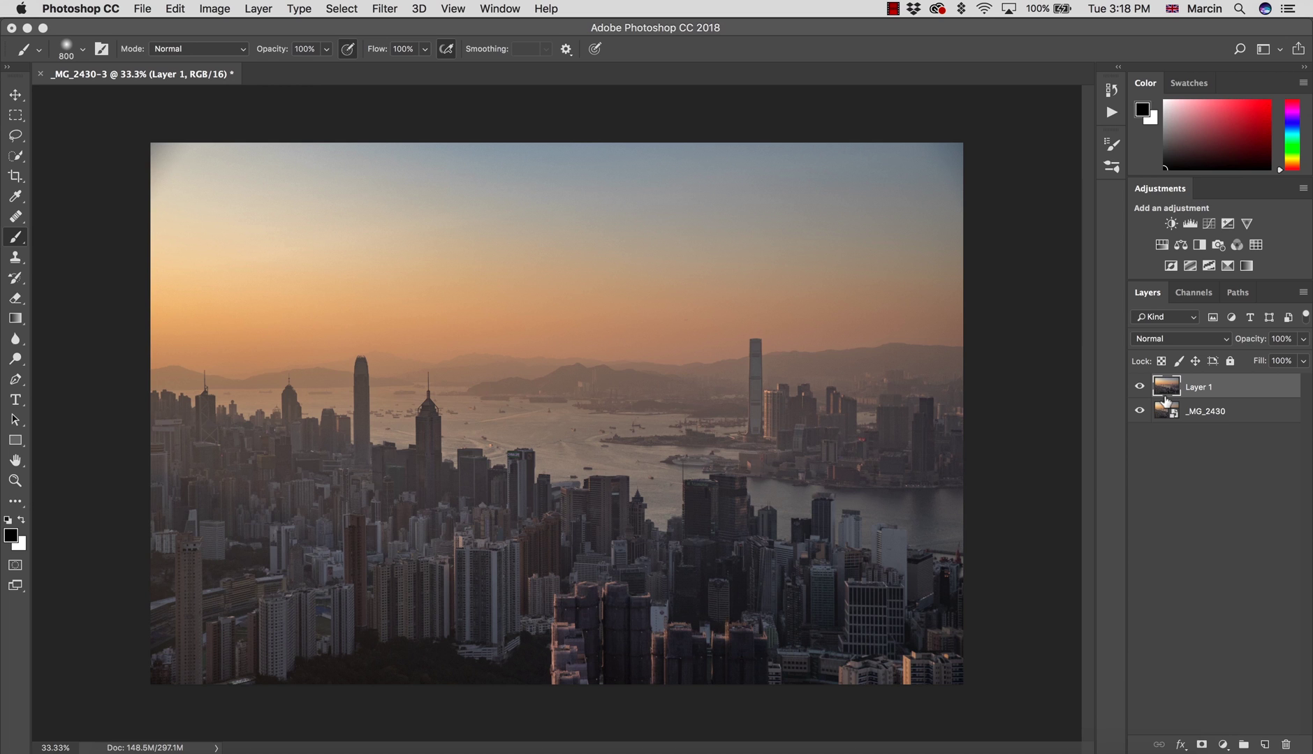
pyautogui.doubleClick(1199, 387)
pyautogui.write('dehaz')
pyautogui.press('Return')
pyautogui.rightClick(1189, 392)
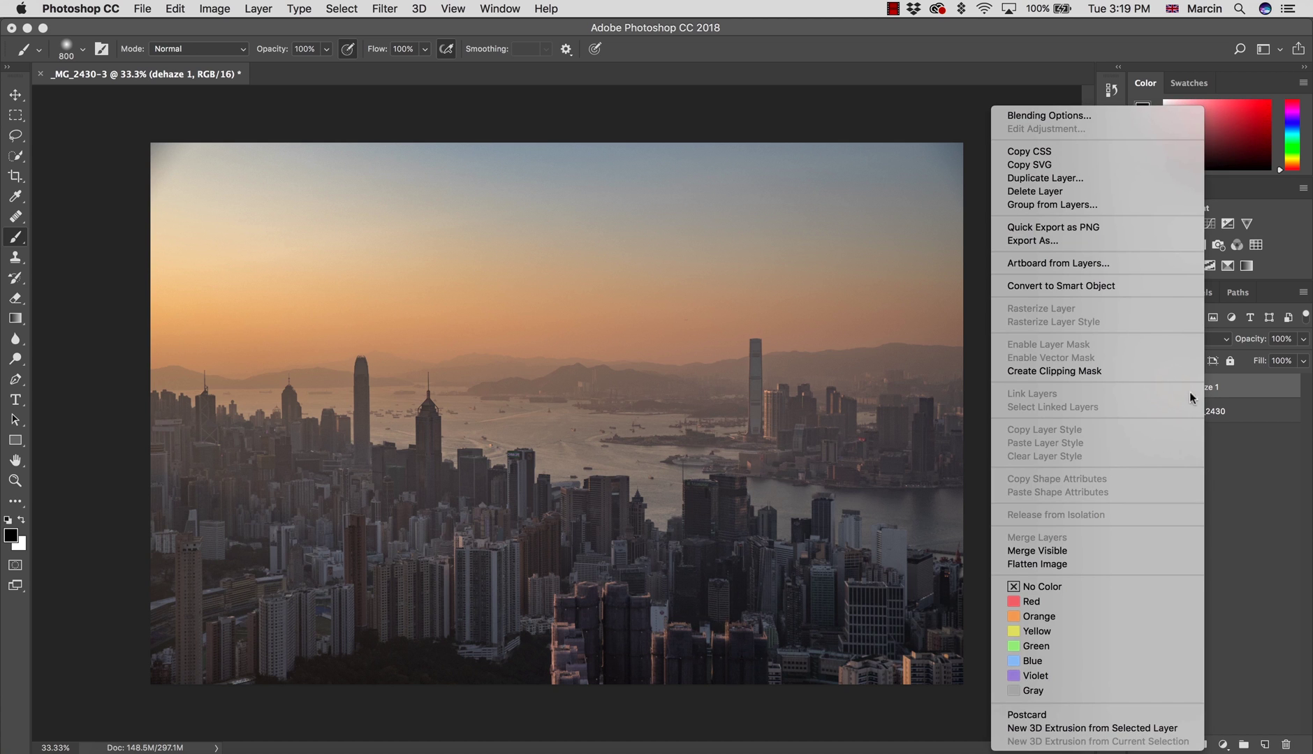
pyautogui.click(1084, 293)
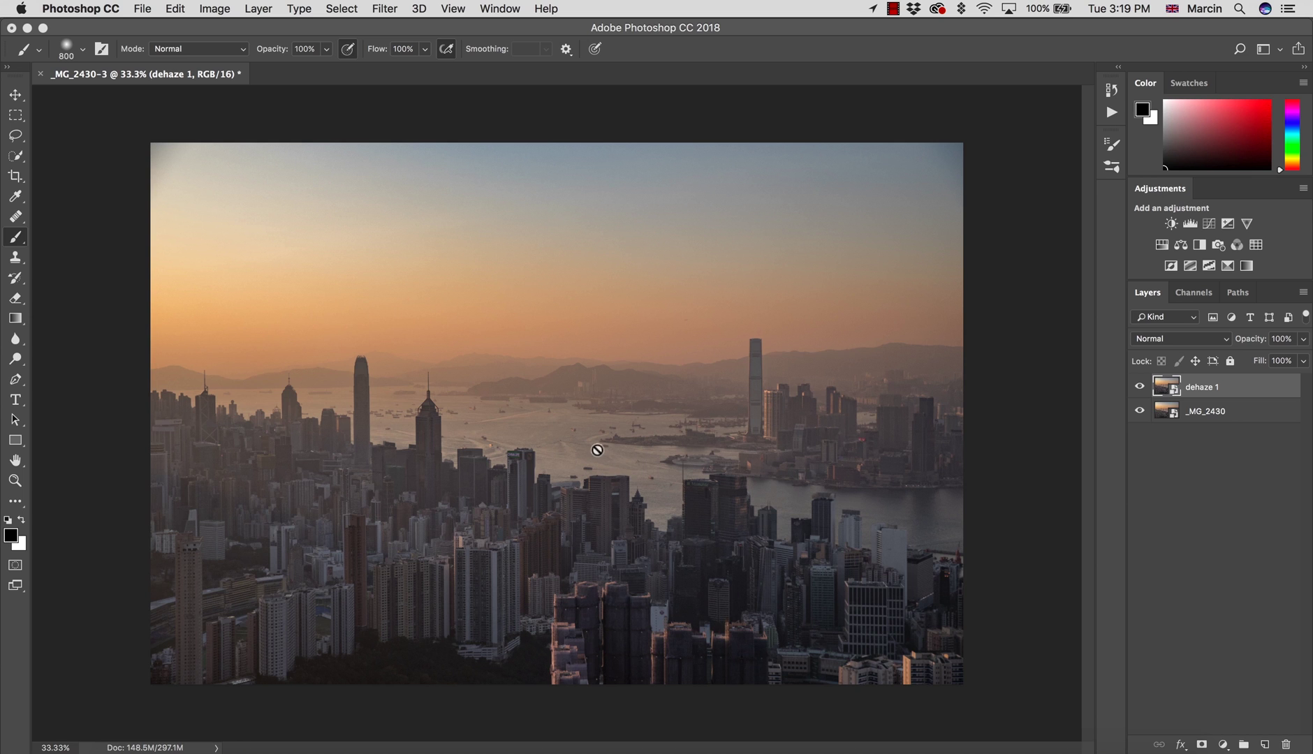
# Step: Apply a Camera Raw Filter to dehaze 1 with Dehaze +25 and Clarity +11
pyautogui.click(387, 11)
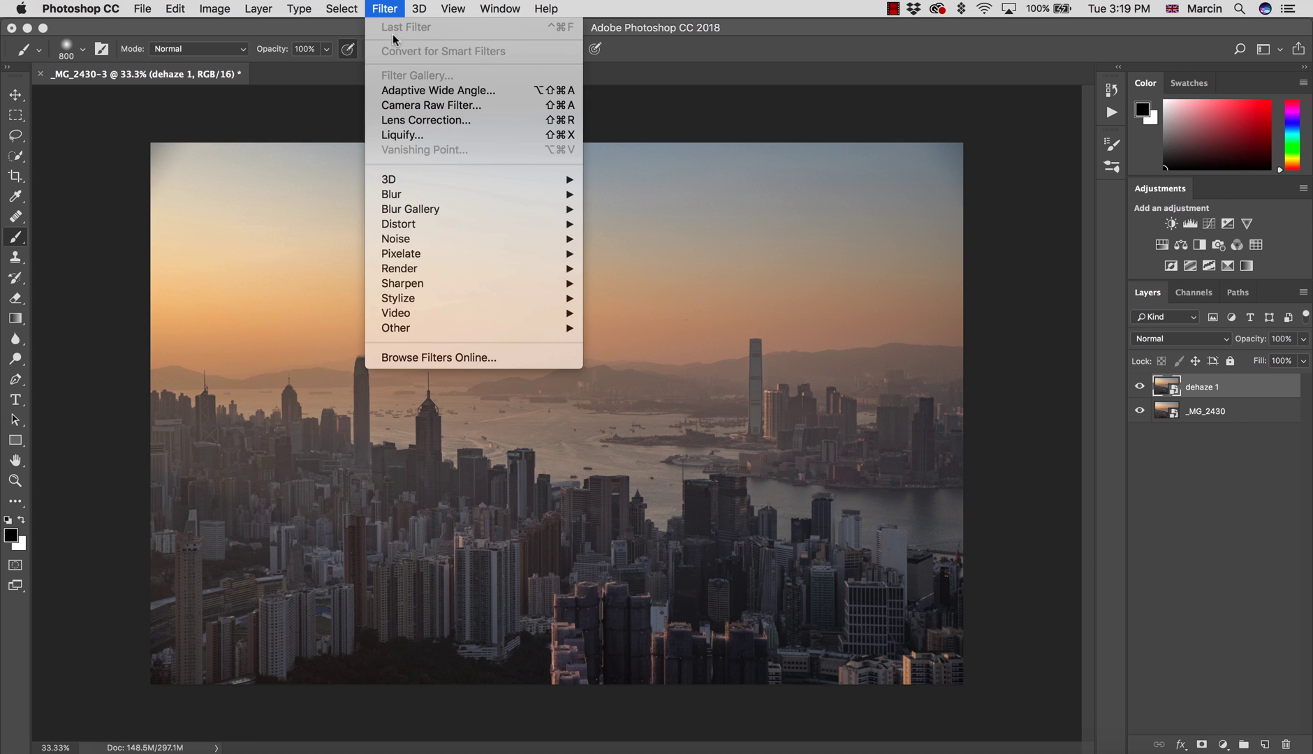
pyautogui.click(426, 106)
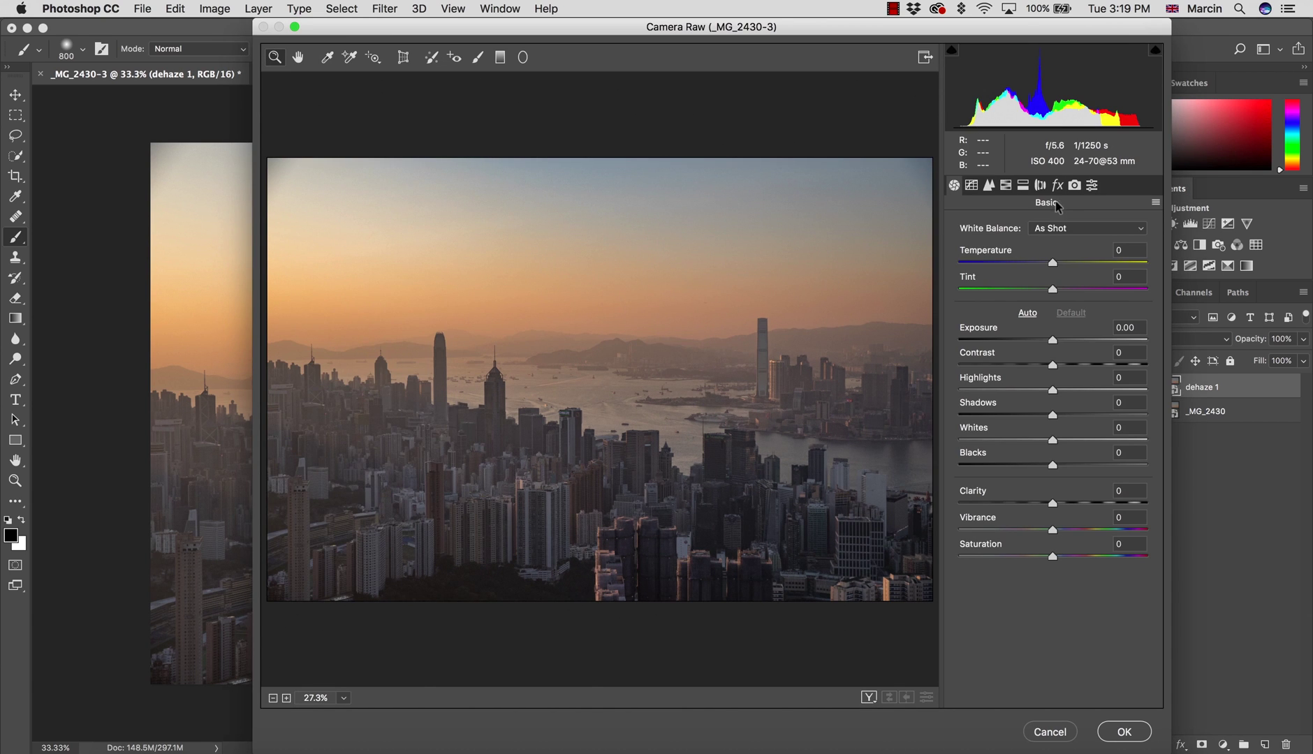
pyautogui.click(1058, 185)
pyautogui.moveTo(1053, 255); pyautogui.dragTo(1082, 260)
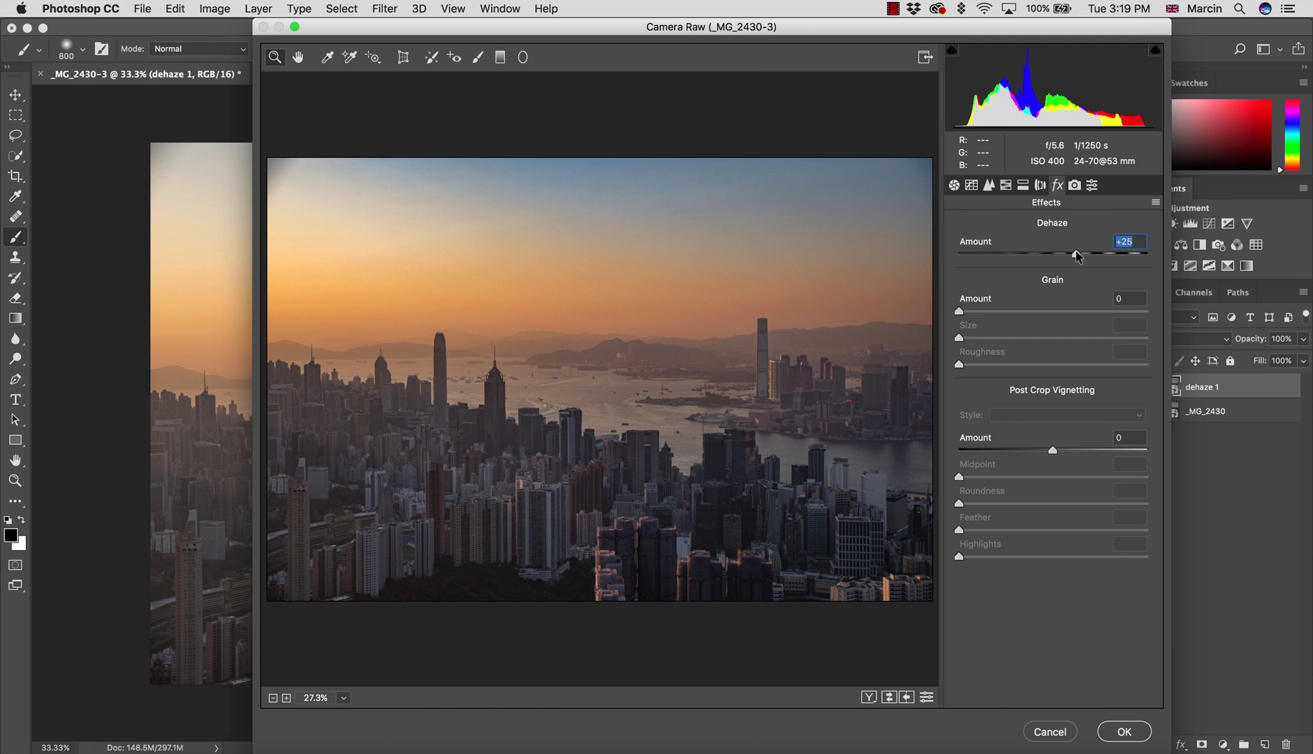
pyautogui.click(956, 185)
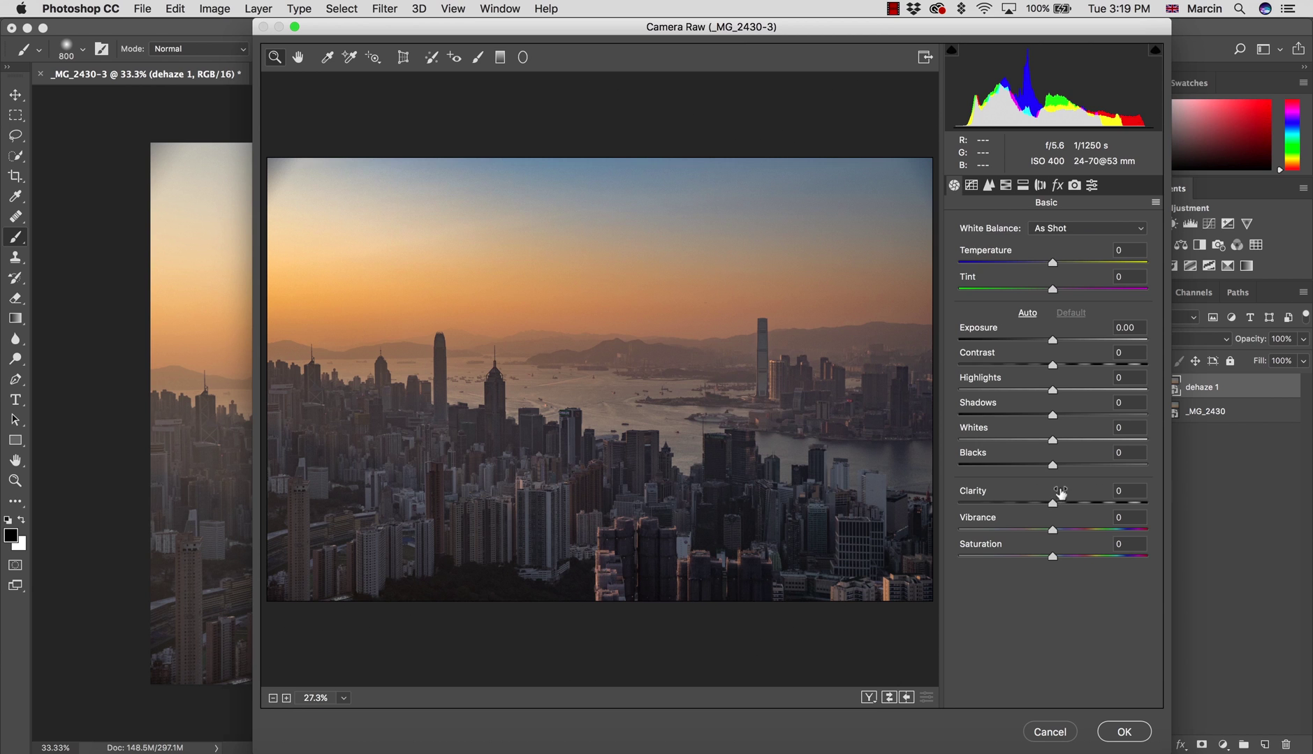
pyautogui.moveTo(1053, 503); pyautogui.dragTo(1066, 504)
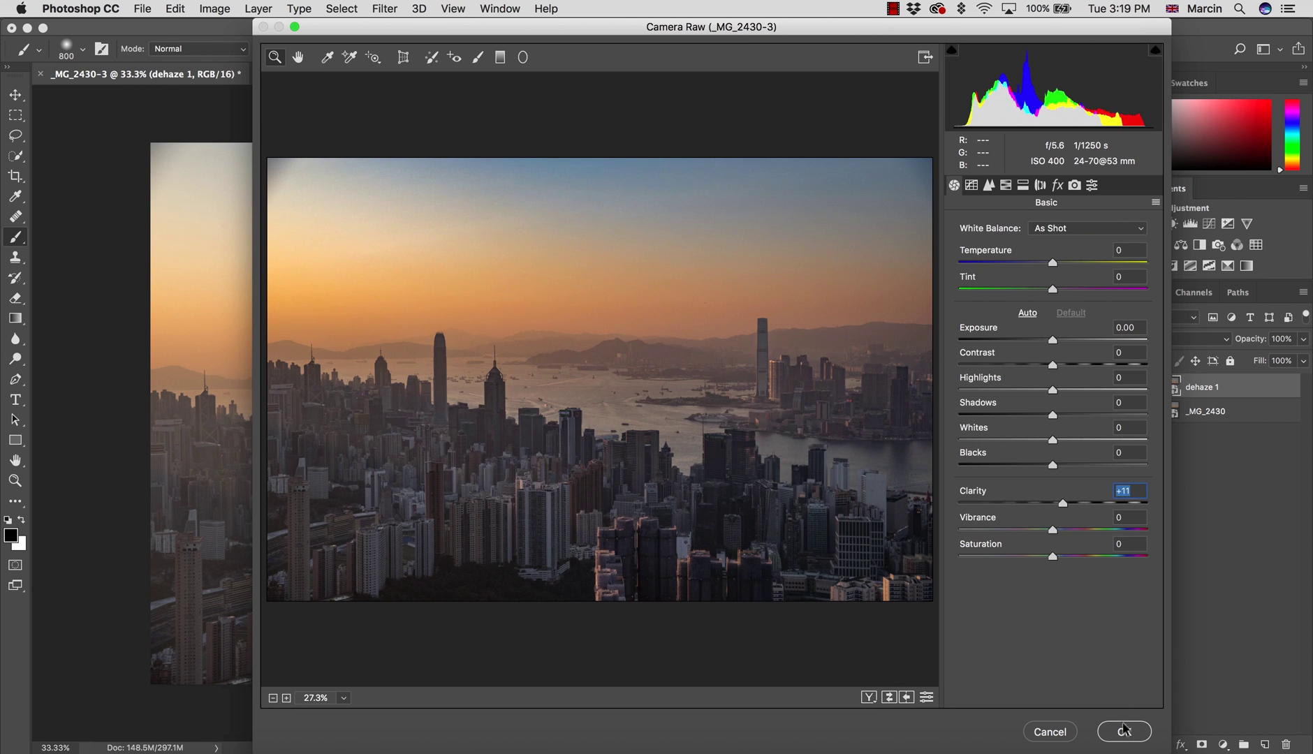
pyautogui.click(1125, 732)
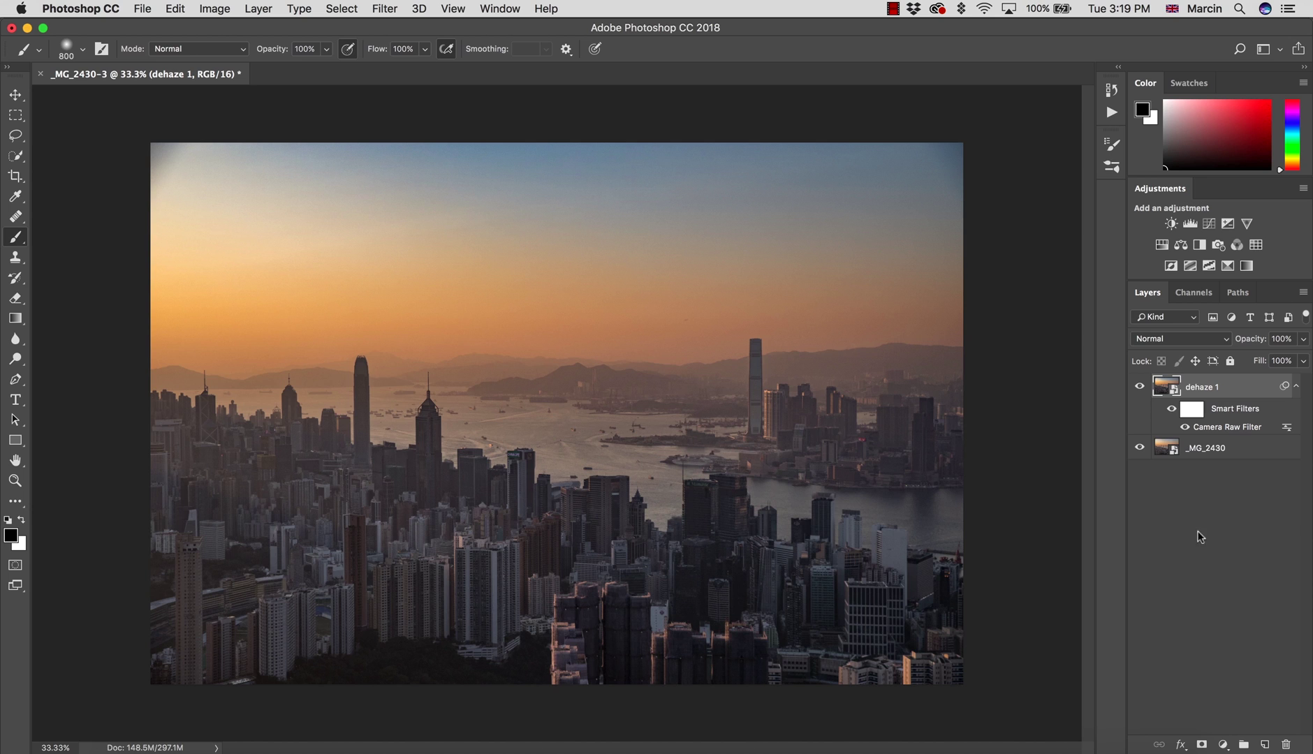
# Step: Add a layer mask to dehaze 1 and invert it to black to hide the dehaze effect
pyautogui.click(1202, 745)
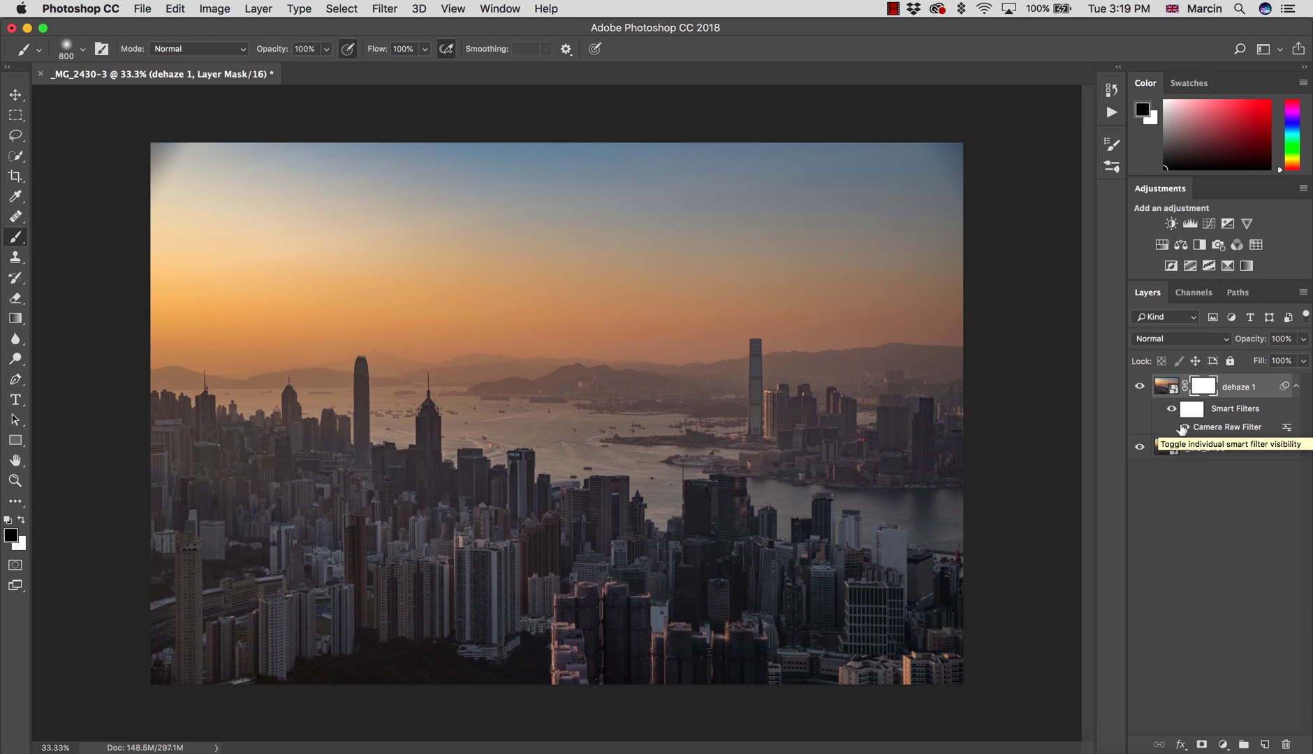
pyautogui.press('super+i')
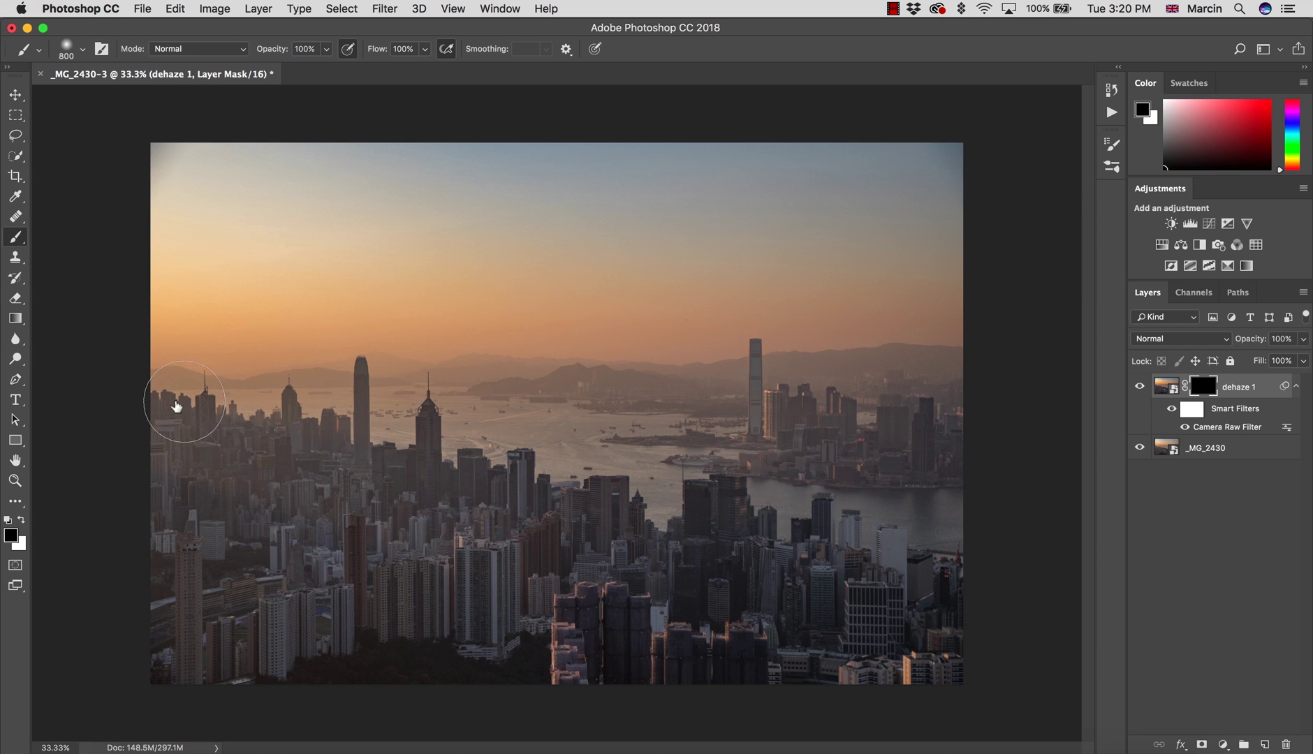
pyautogui.moveTo(21, 321); pyautogui.dragTo(69, 315)
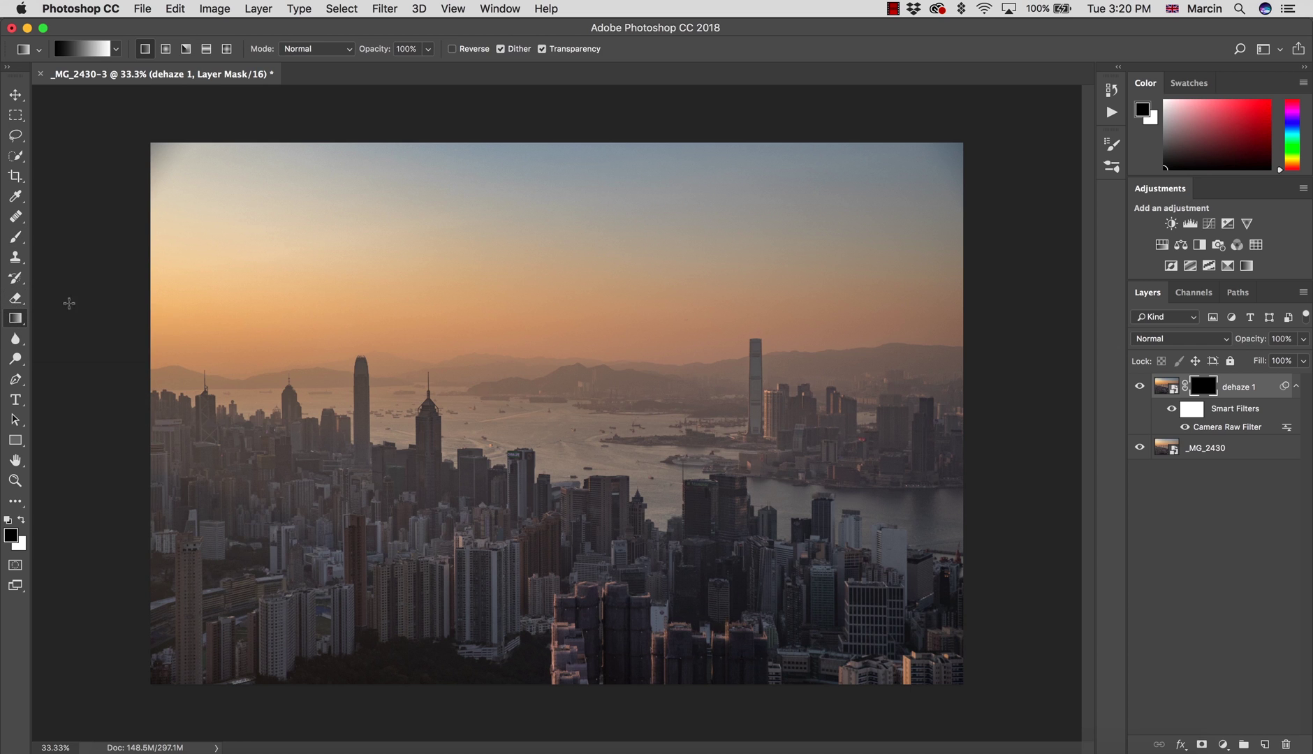
# Step: Try a vertical gradient on the dehaze 1 mask, then undo it to leave the mask black
pyautogui.click(83, 48)
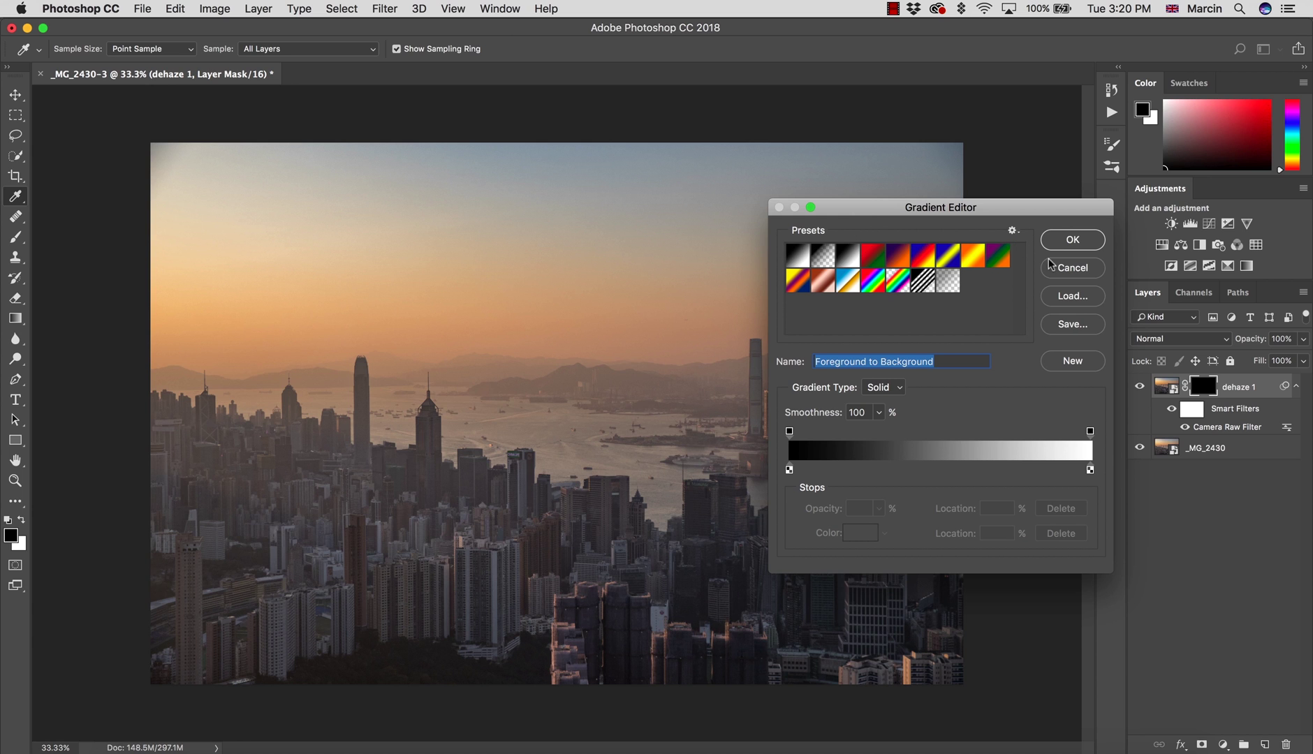
pyautogui.click(1060, 245)
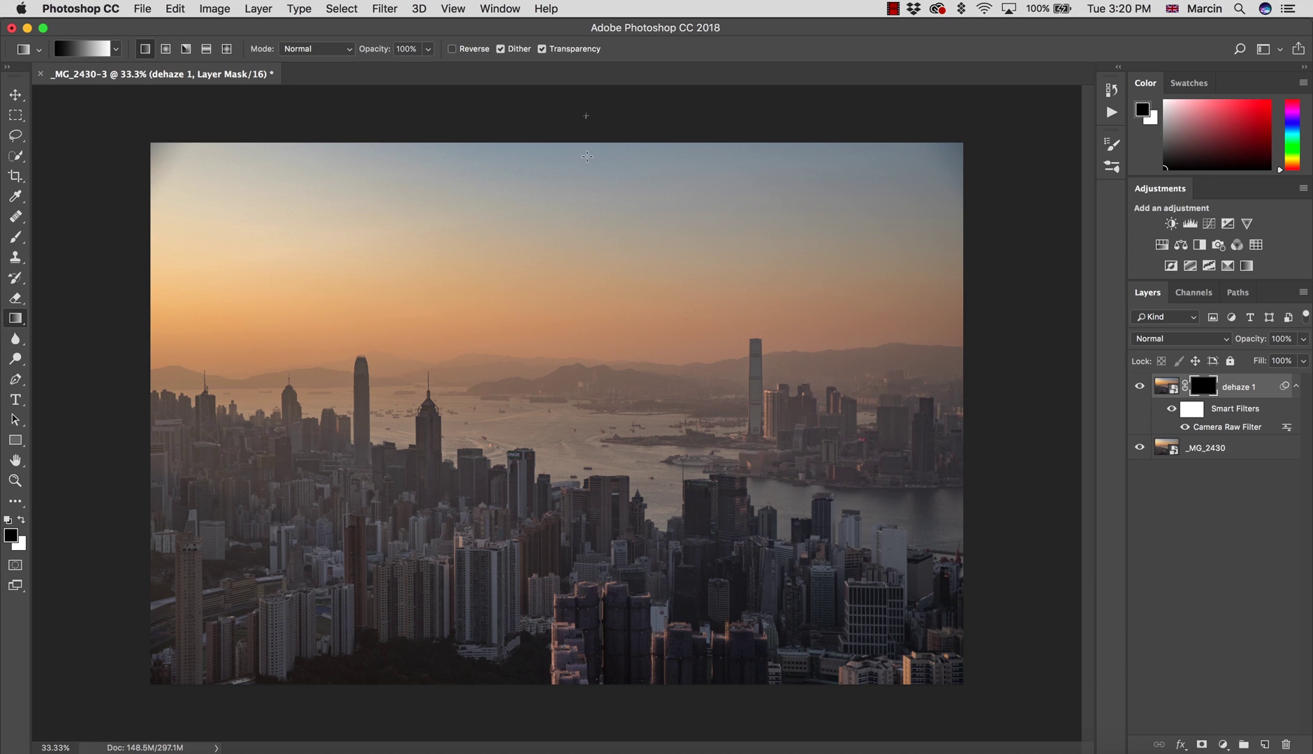
pyautogui.moveTo(587, 156); pyautogui.dragTo(590, 627)
pyautogui.press('super+z')
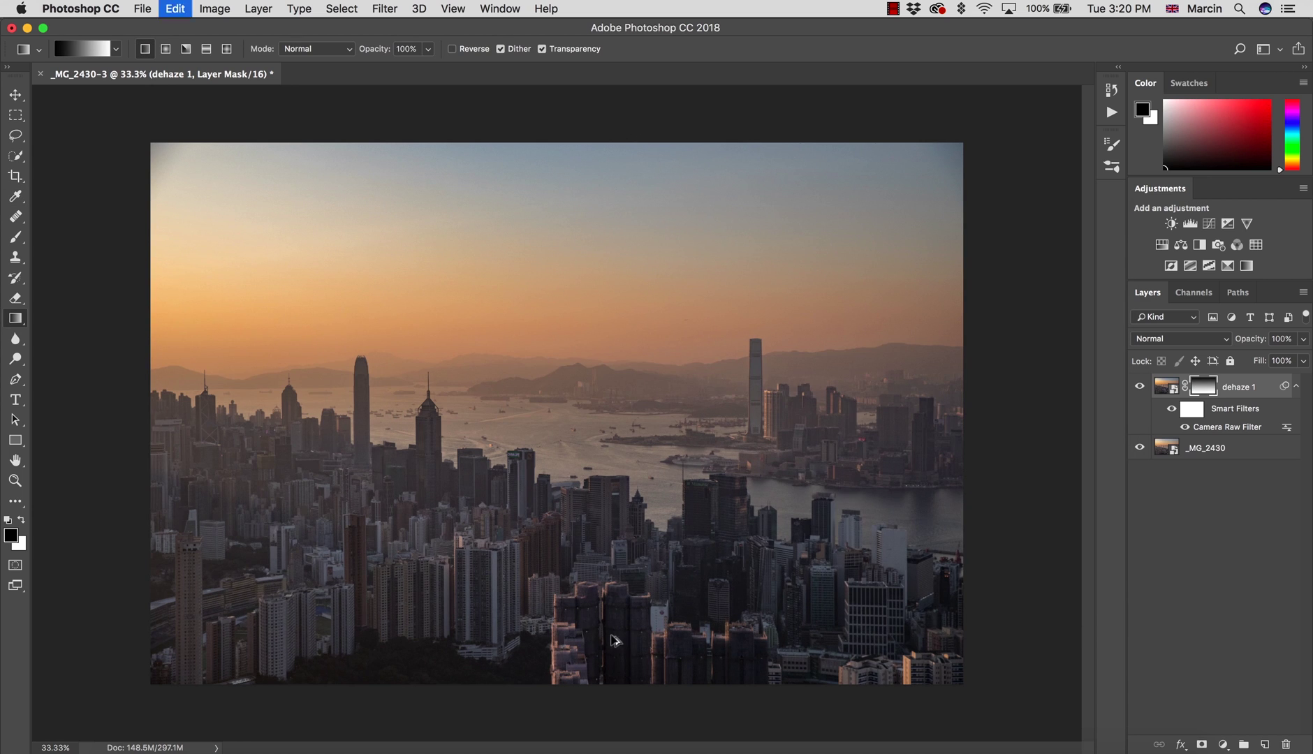
# Step: Build a white-to-near-black gradient from the Black, White preset in the Gradient Editor
pyautogui.click(67, 50)
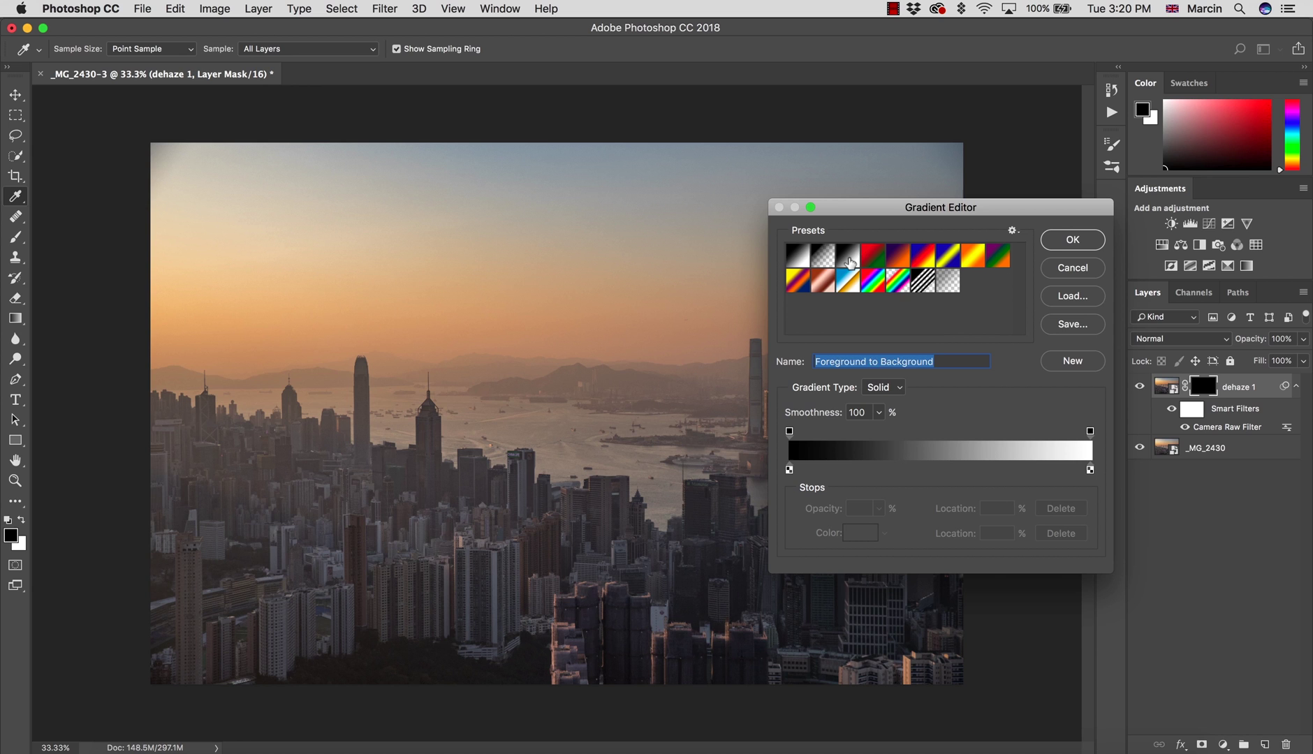
pyautogui.click(849, 258)
pyautogui.click(790, 471)
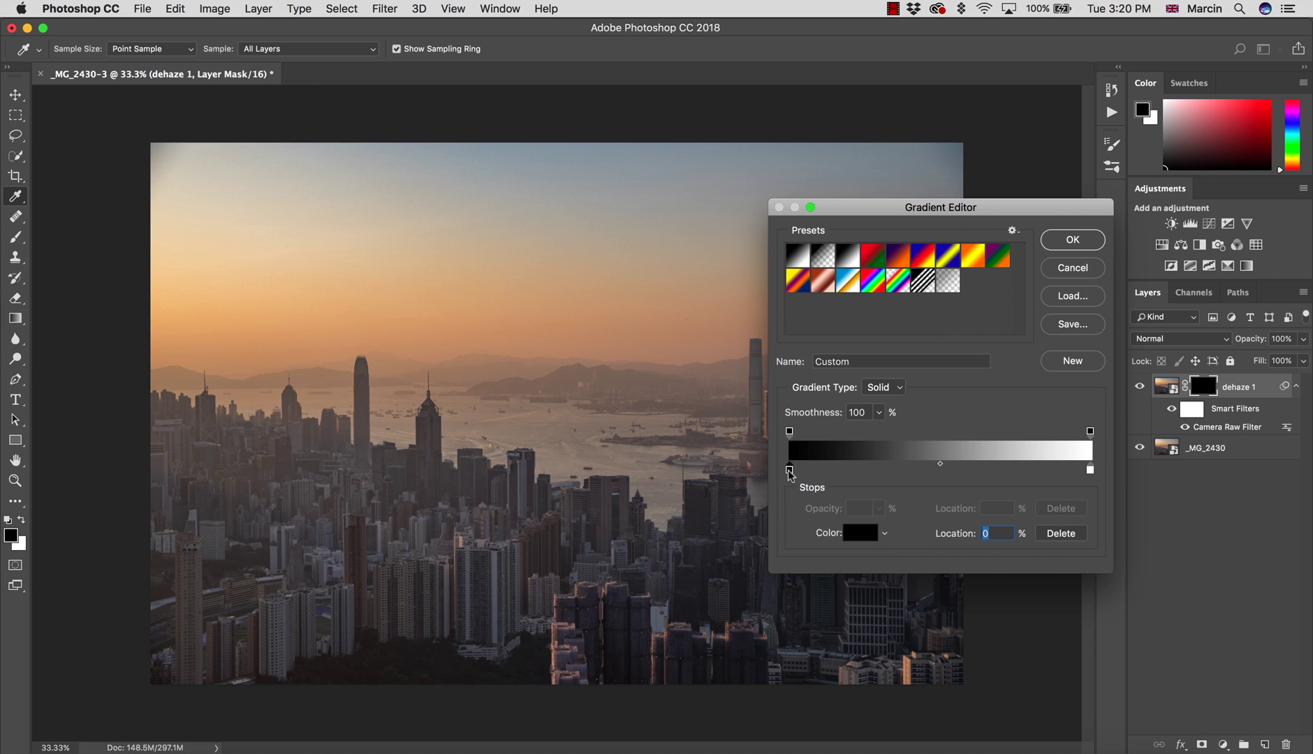
pyautogui.click(851, 535)
pyautogui.moveTo(850, 536); pyautogui.dragTo(725, 367)
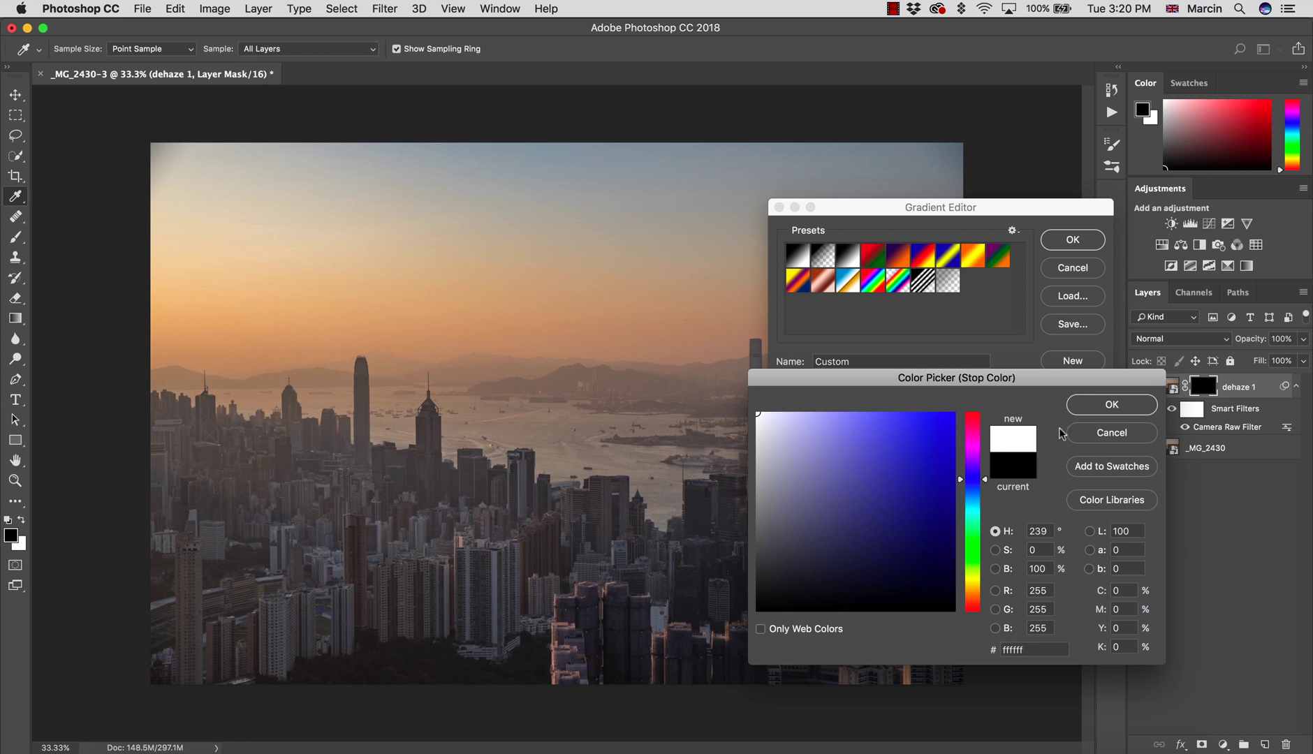
pyautogui.click(1087, 405)
pyautogui.click(1090, 472)
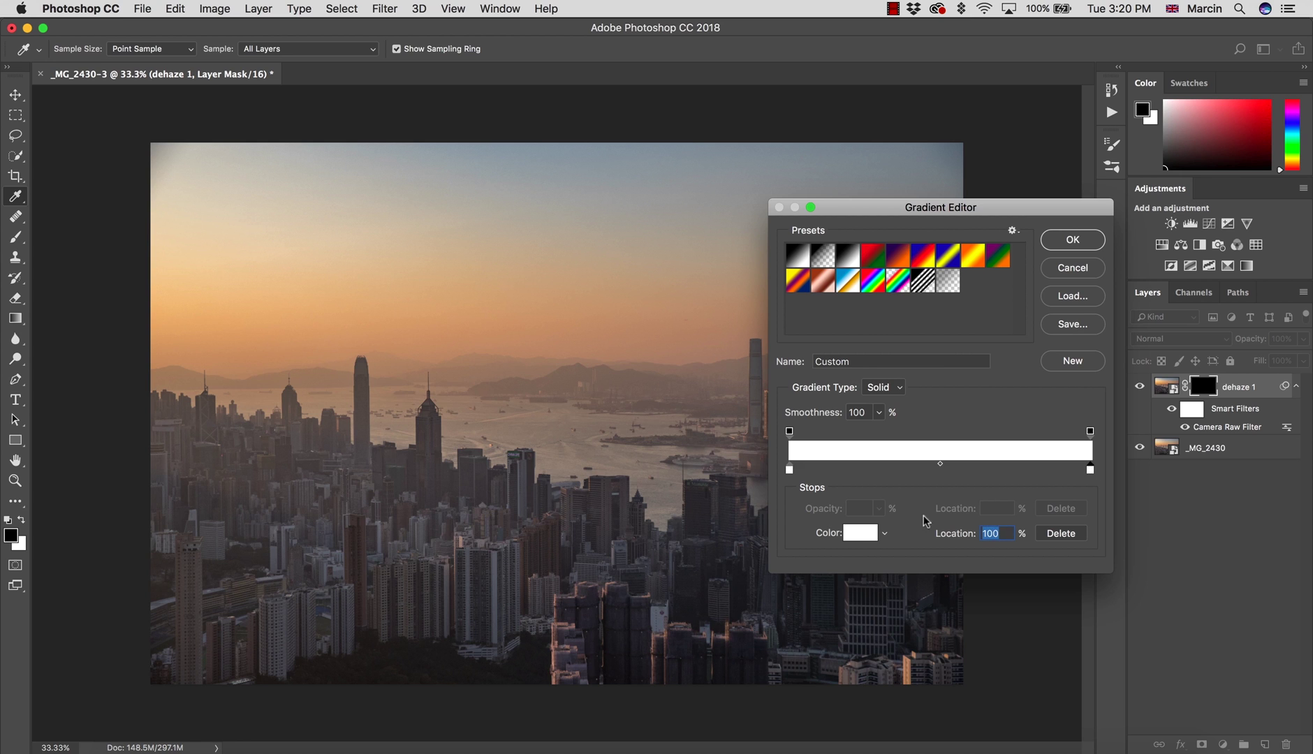
pyautogui.click(859, 533)
pyautogui.moveTo(881, 563); pyautogui.dragTo(666, 657)
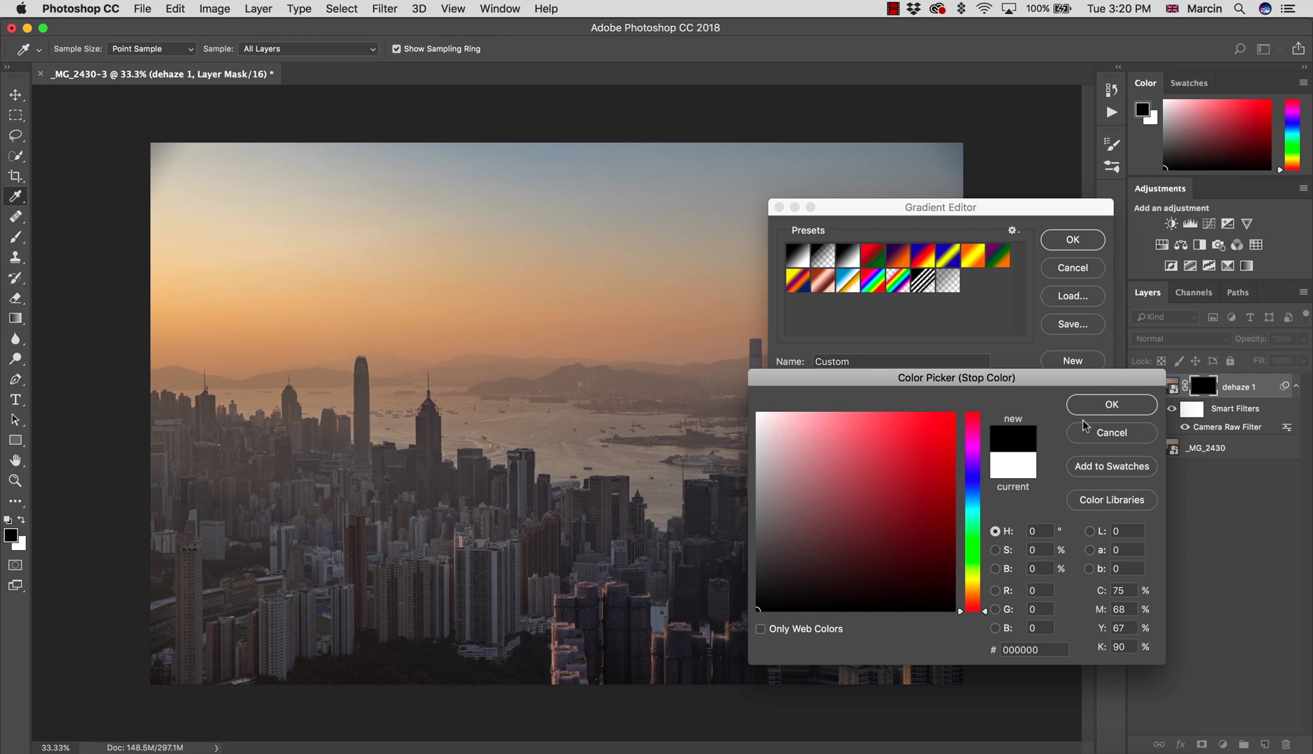
pyautogui.click(1104, 408)
pyautogui.click(1073, 241)
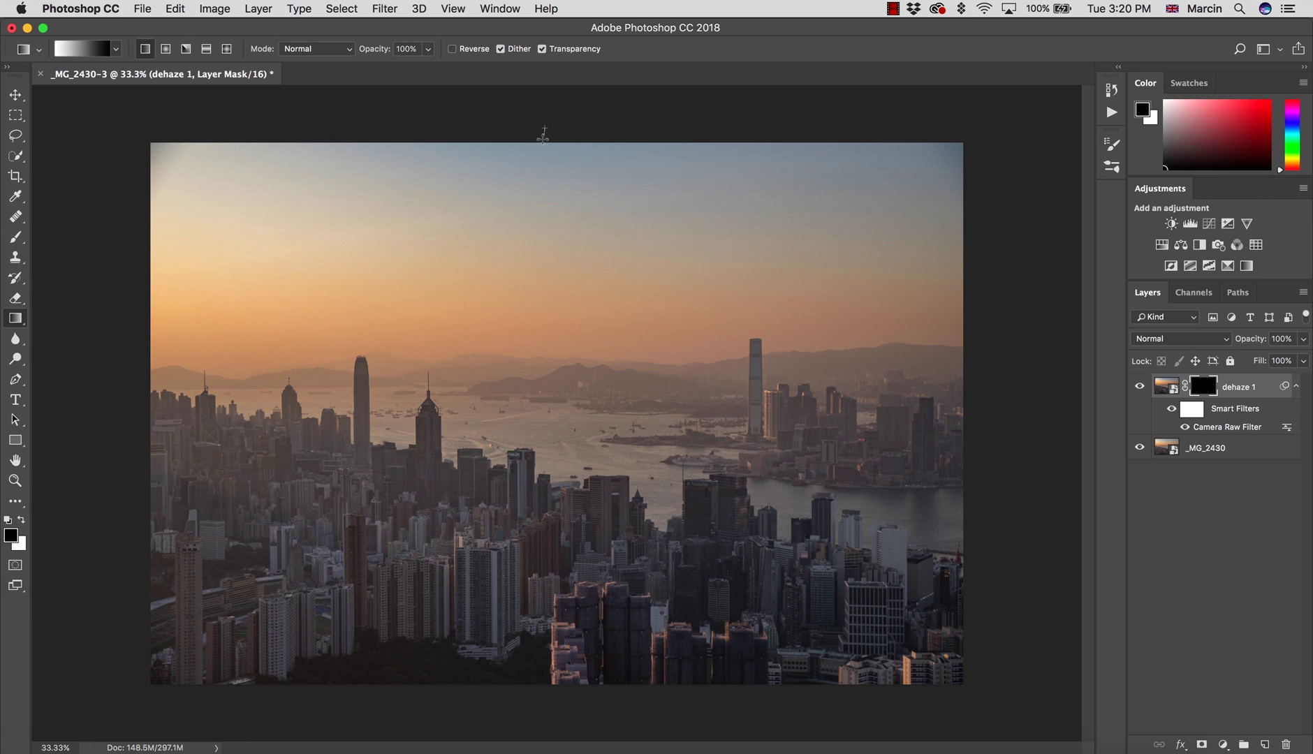
# Step: Draw the gradient from the image top past its bottom edge and compare dehaze 1 on and off
pyautogui.moveTo(538, 214); pyautogui.dragTo(542, 706)
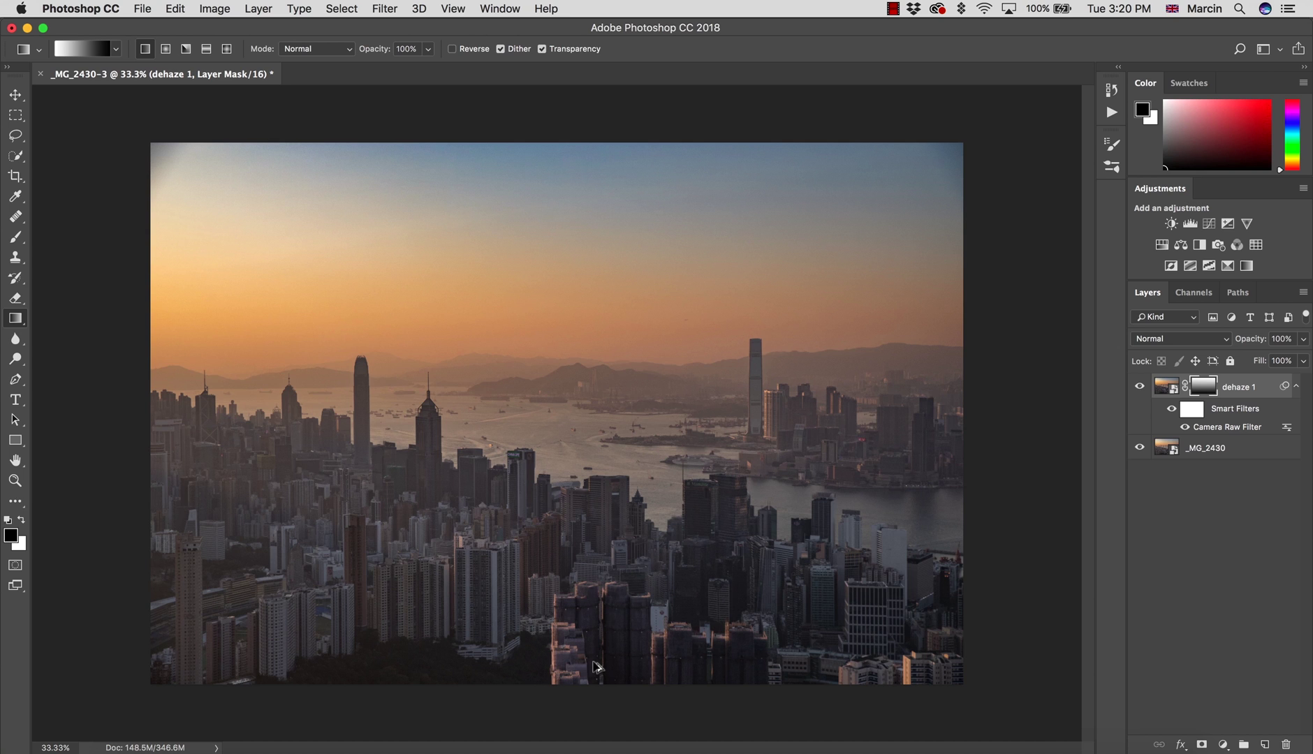
pyautogui.press('super+z')
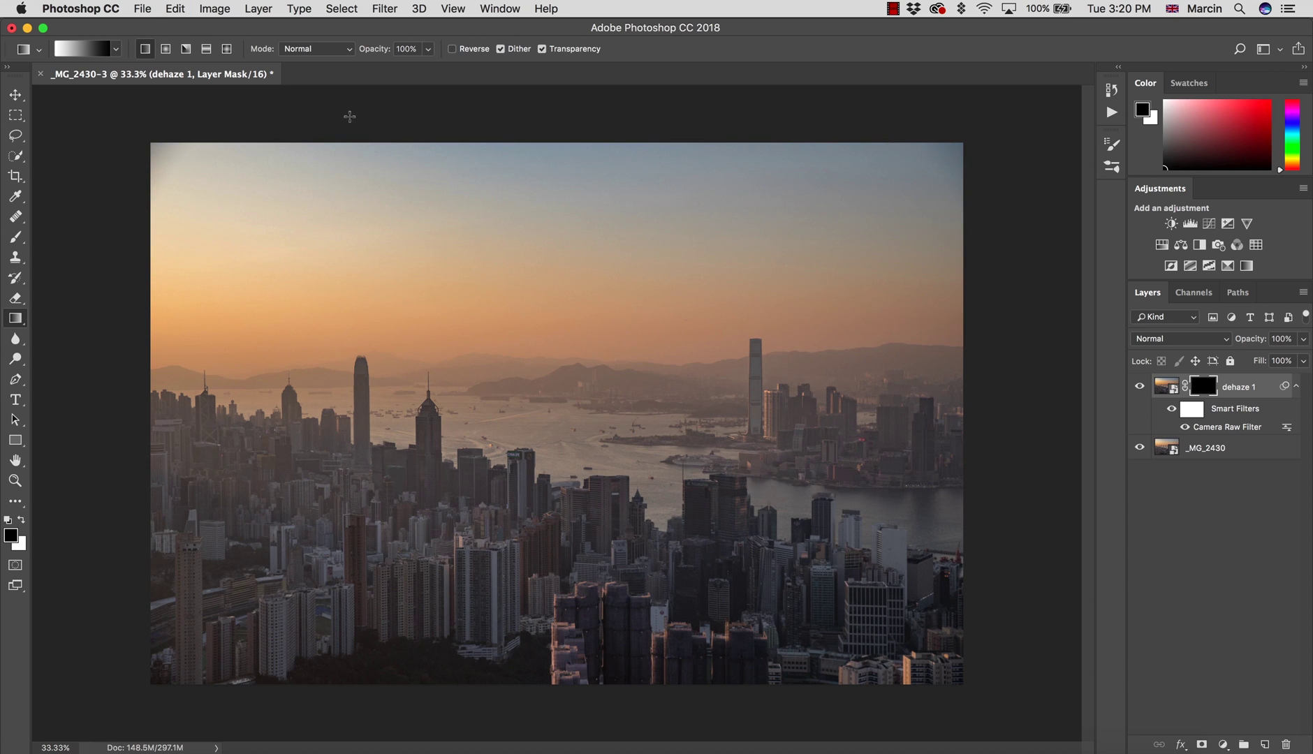
pyautogui.moveTo(434, 128); pyautogui.dragTo(585, 750)
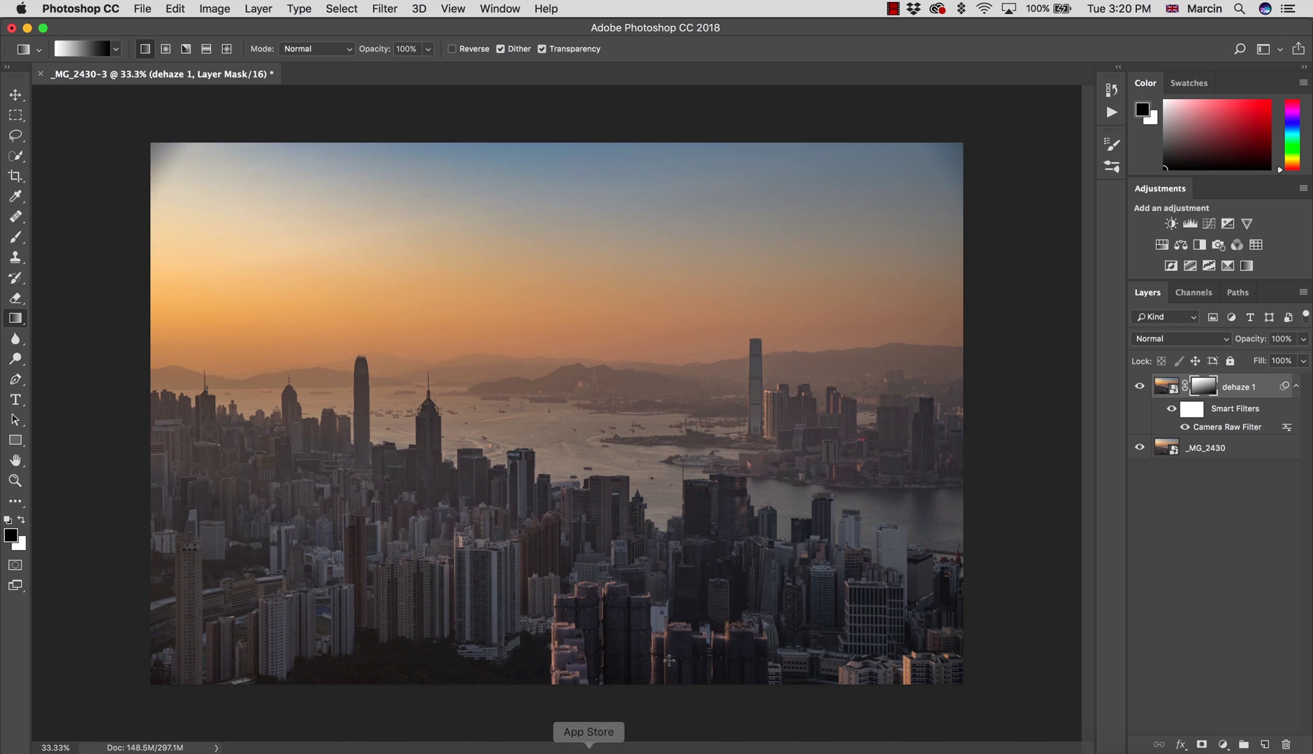
pyautogui.click(1140, 386)
pyautogui.click(1141, 386)
pyautogui.click(1142, 386)
pyautogui.click(1142, 387)
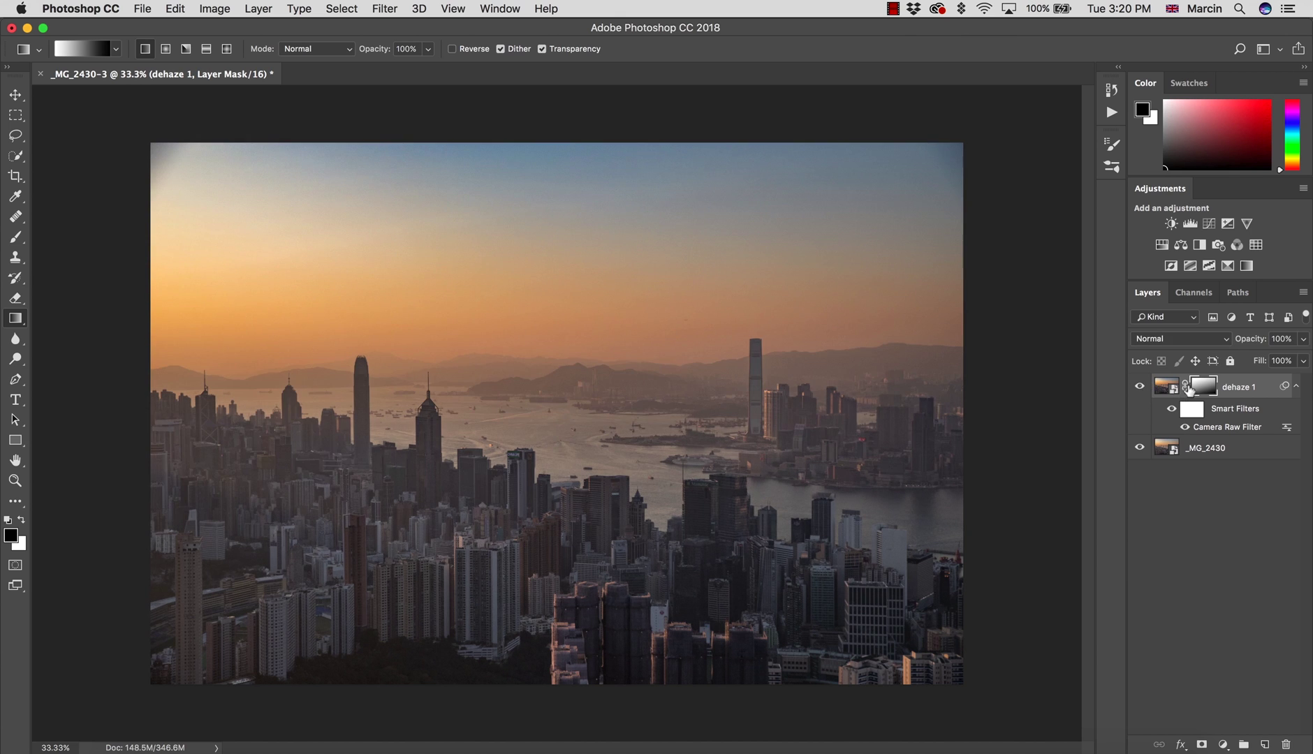
pyautogui.keyDown('alt'); pyautogui.click(1189, 388); pyautogui.keyUp('alt')
pyautogui.keyDown('alt'); pyautogui.click(1189, 387); pyautogui.keyUp('alt')
# Step: Add a new empty layer named 'clean' above dehaze 1
pyautogui.click(1265, 744)
pyautogui.doubleClick(1190, 390)
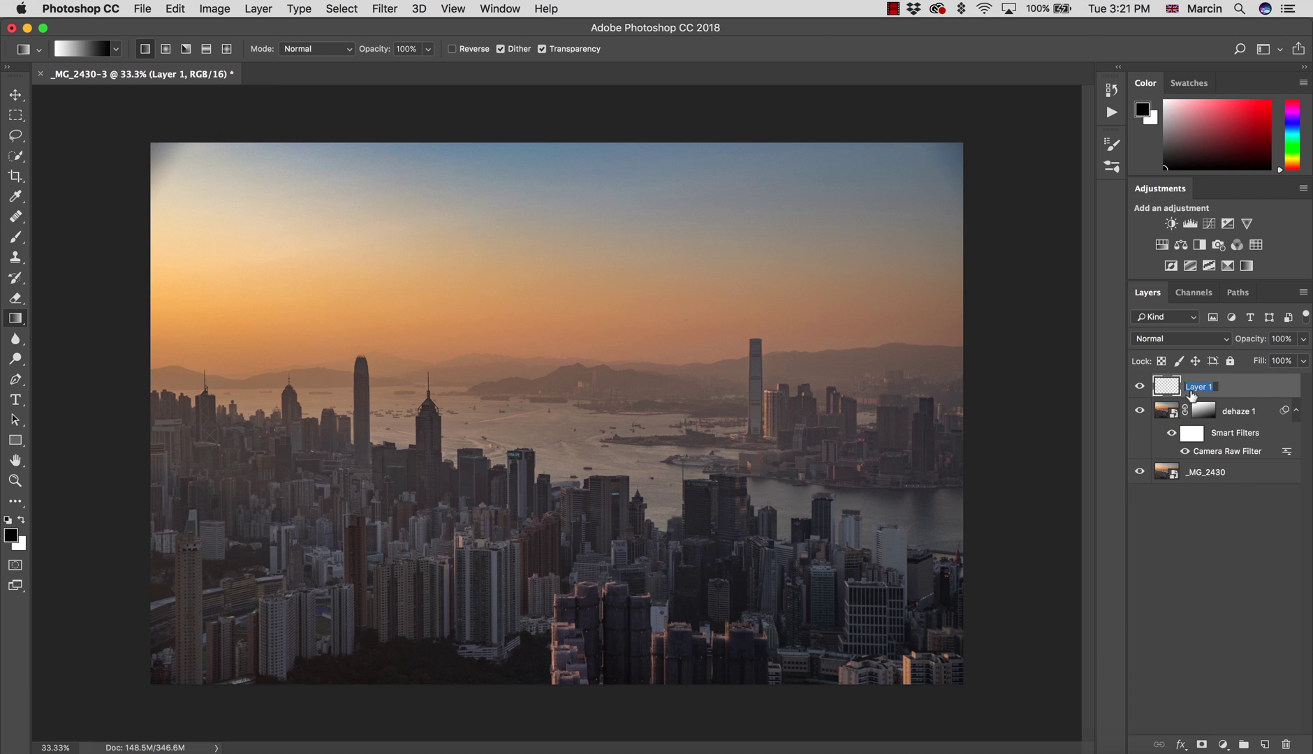
pyautogui.write('clean')
pyautogui.press('Return')
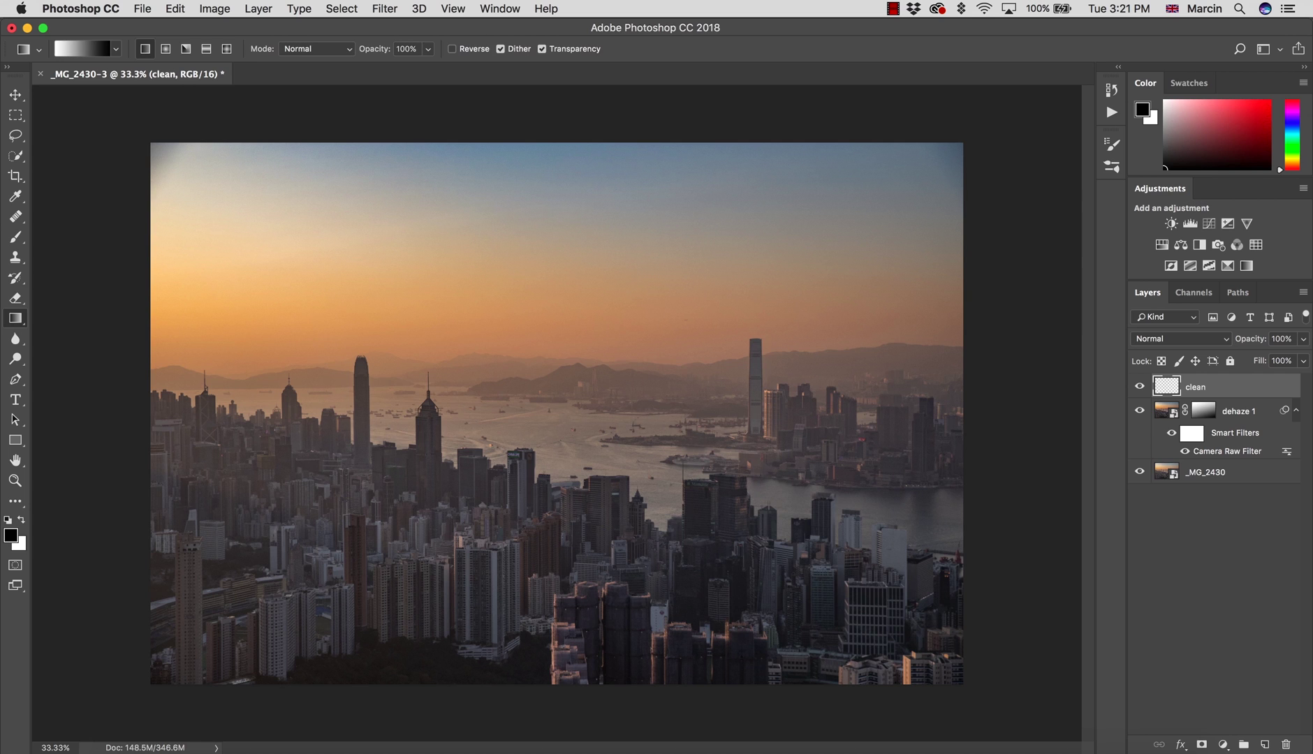
# Step: Spot-heal the pale upper-left sky with an 800-size brush, then stamp all visible layers on top
pyautogui.press('j')
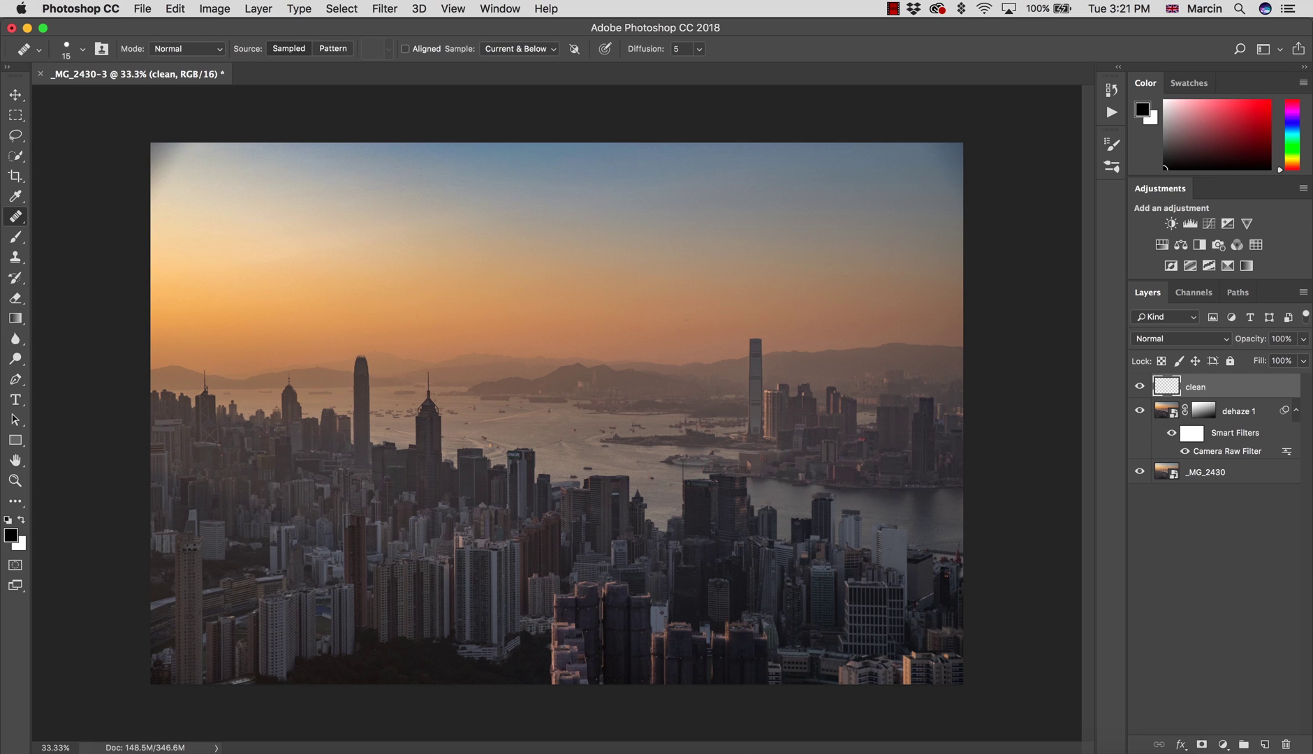
pyautogui.press(']')
pyautogui.press(']')
pyautogui.press(']')
pyautogui.press(']')
pyautogui.press(']')
pyautogui.press(']')
pyautogui.press(']')
pyautogui.press(']')
pyautogui.press(']')
pyautogui.press(']')
pyautogui.press(']')
pyautogui.press(']')
pyautogui.keyDown('alt'); pyautogui.click(229, 169); pyautogui.keyUp('alt')
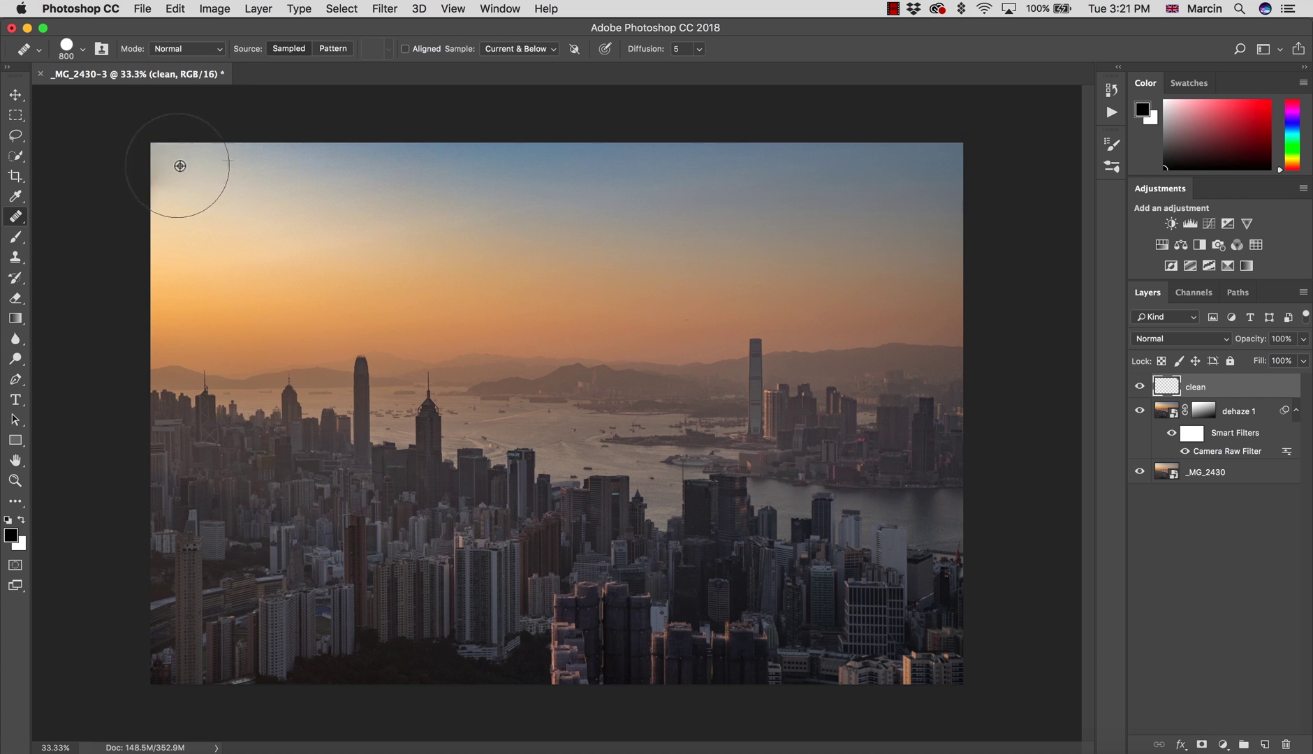
pyautogui.press('z')
pyautogui.moveTo(622, 217)
pyautogui.mouseDown()
pyautogui.moveTo(711, 248)
pyautogui.moveTo(595, 213)
pyautogui.moveTo(630, 228)
pyautogui.moveTo(630, 211)
pyautogui.mouseUp()
pyautogui.press('j')
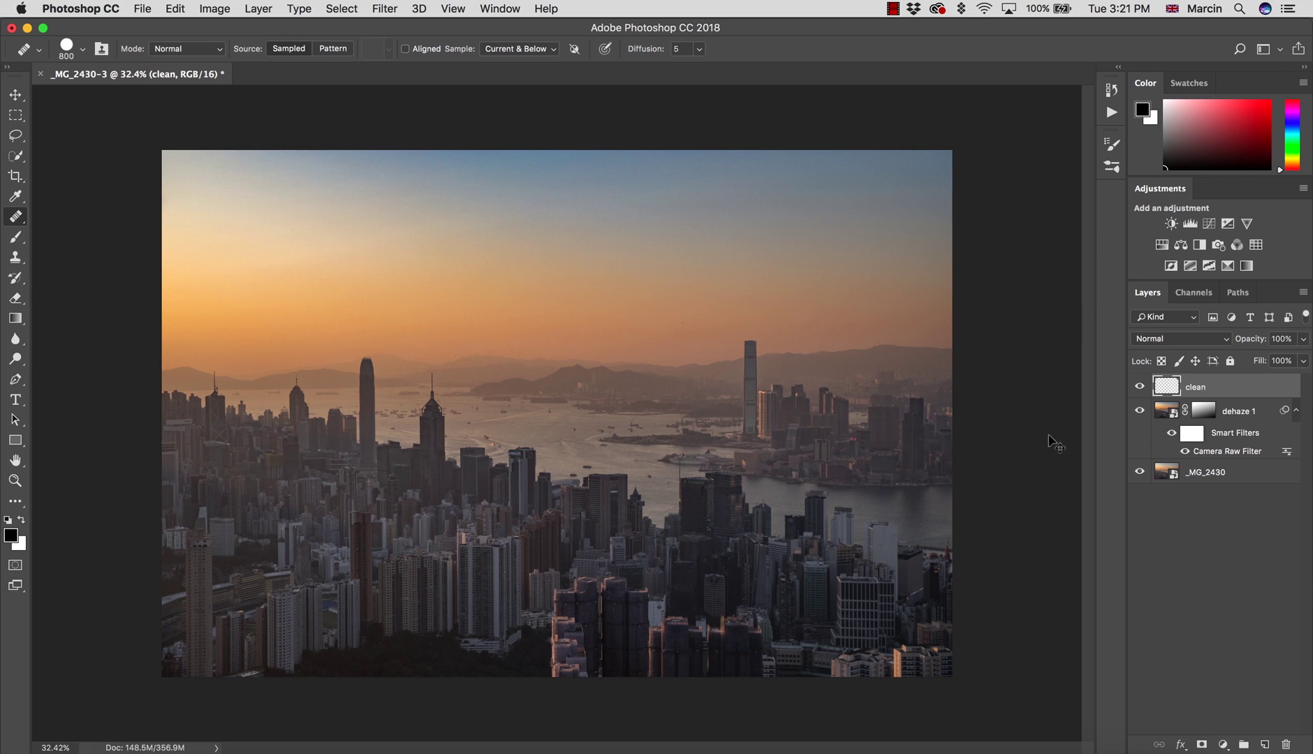
pyautogui.press('super+alt+shift+e')
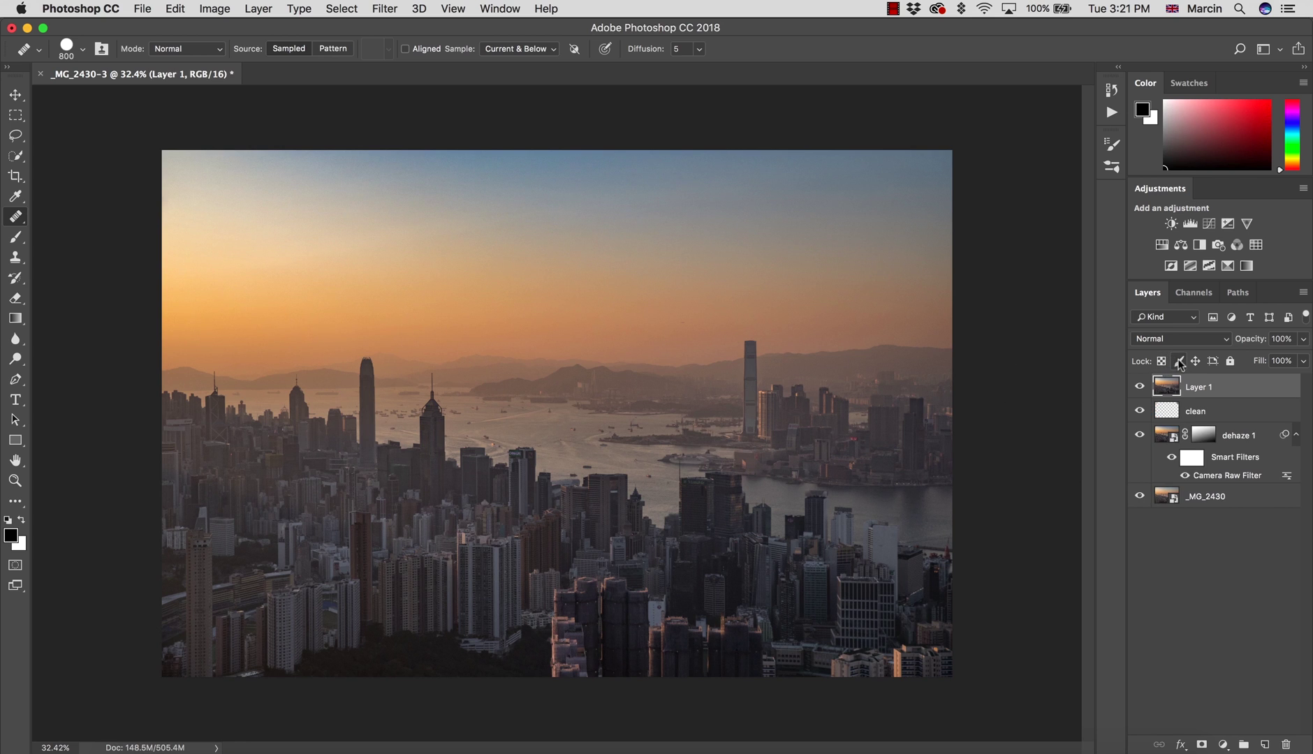
# Step: Rename the merged layer 'blur' and convert it to a smart object
pyautogui.doubleClick(1198, 386)
pyautogui.write('blur')
pyautogui.press('Return')
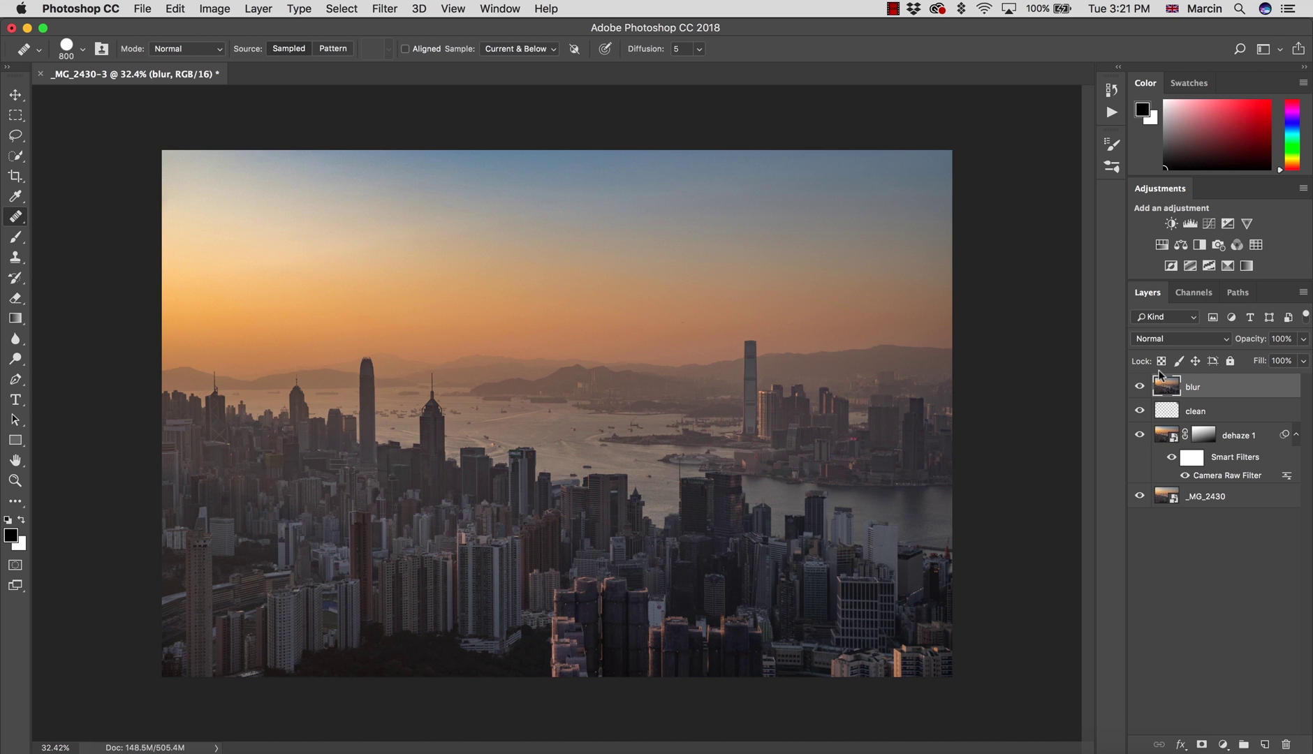
pyautogui.rightClick(1197, 388)
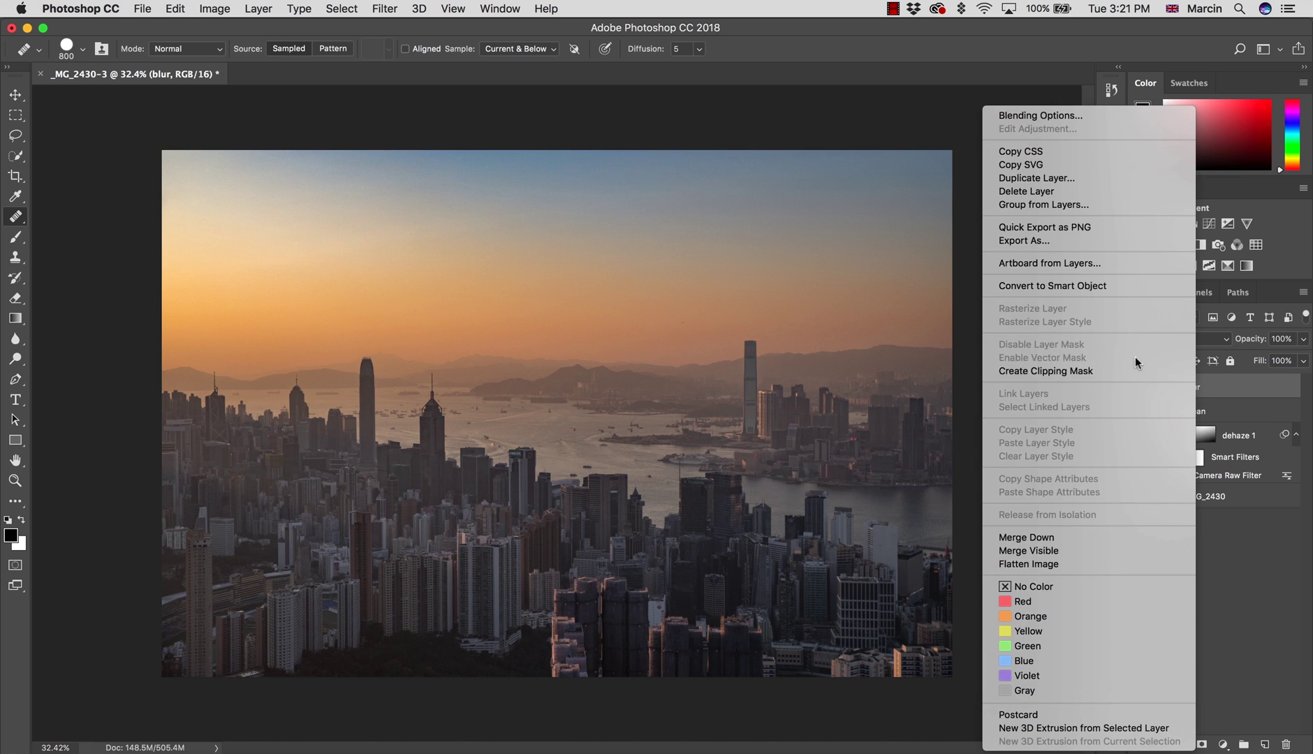
pyautogui.click(1074, 287)
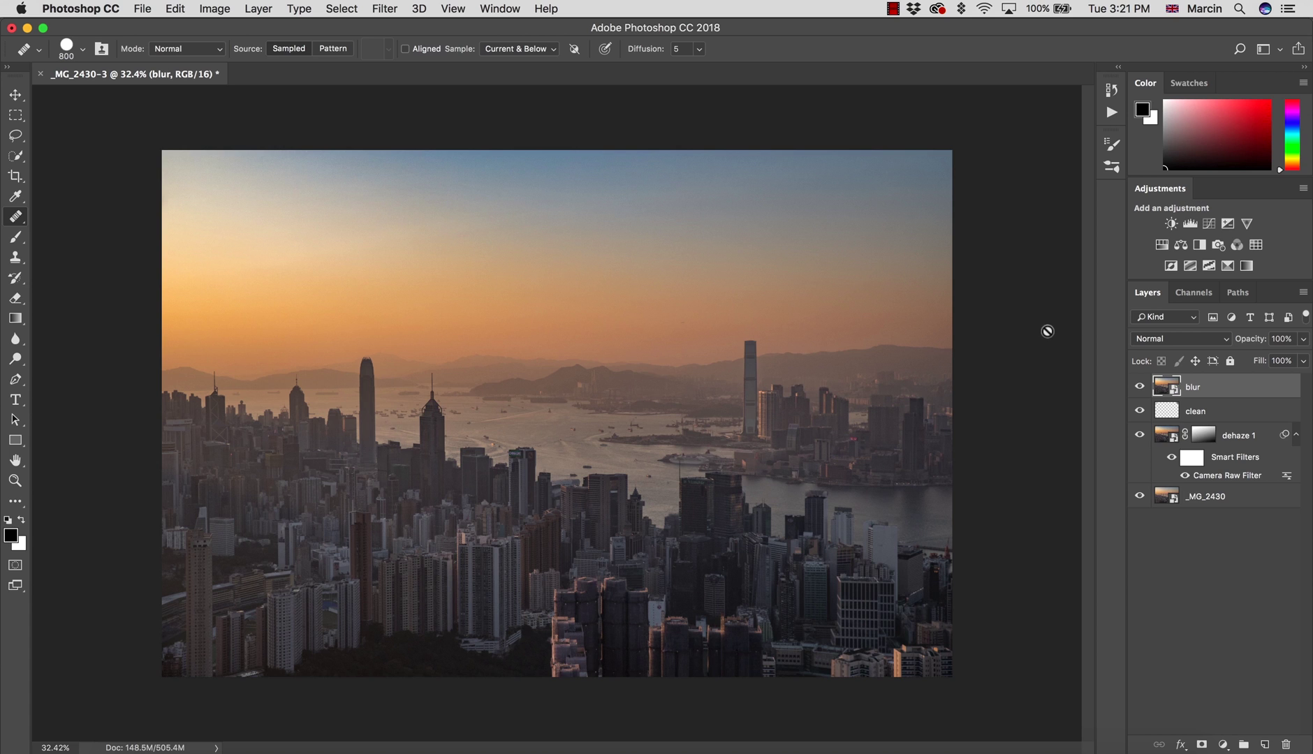
# Step: Apply a 40-pixel Gaussian Blur smart filter to the blur layer
pyautogui.click(387, 10)
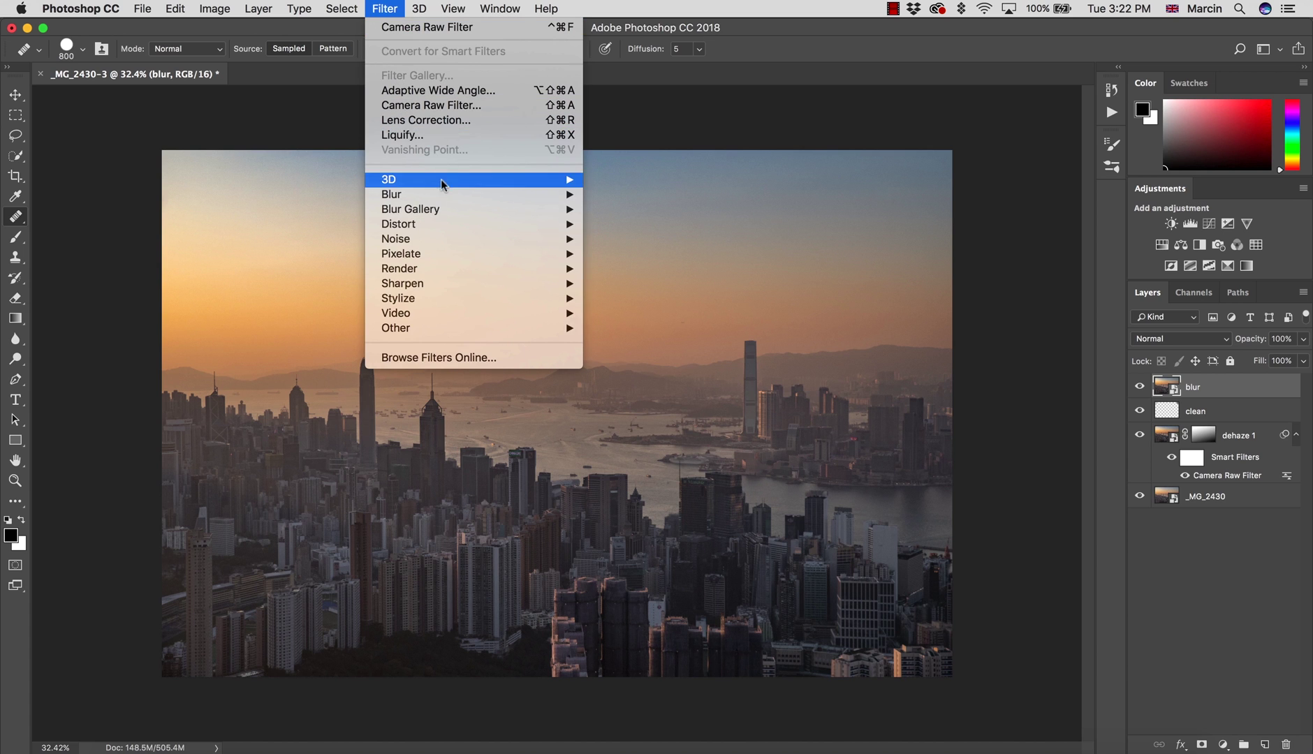
pyautogui.moveTo(454, 194)
pyautogui.click(597, 264)
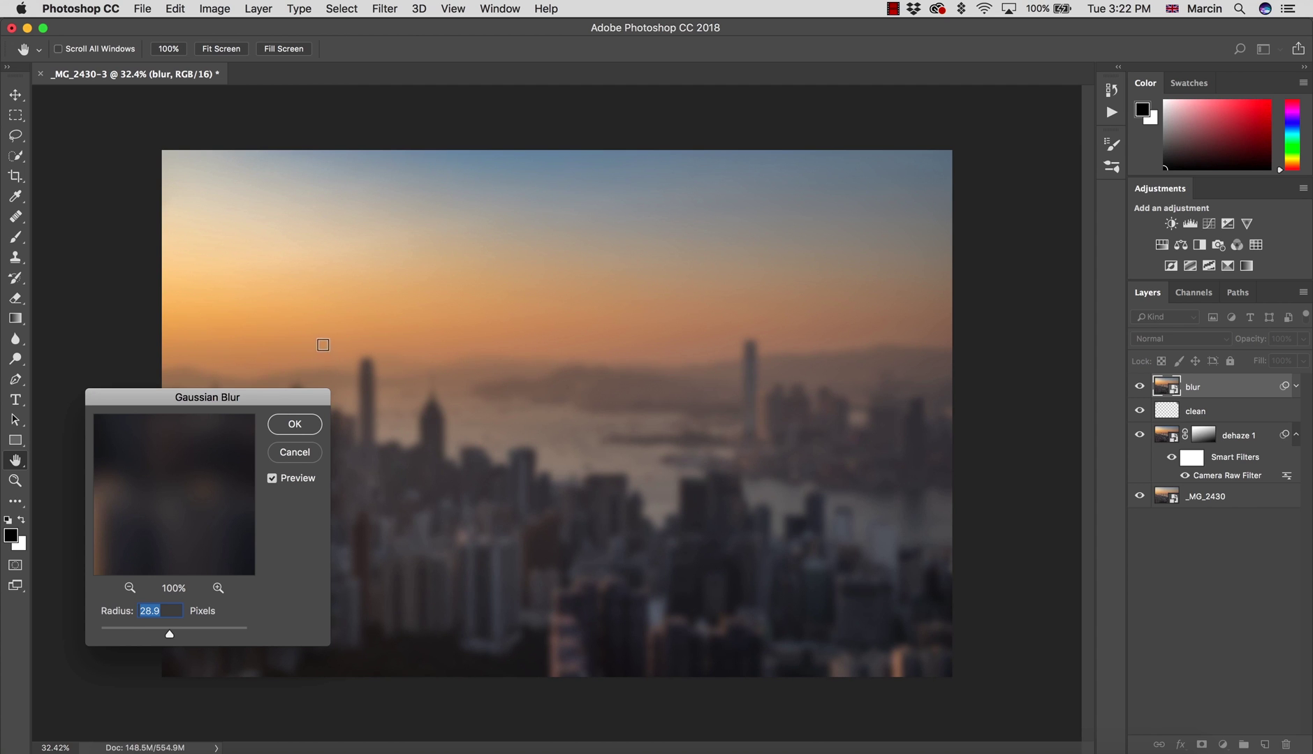
pyautogui.write('40')
pyautogui.click(289, 424)
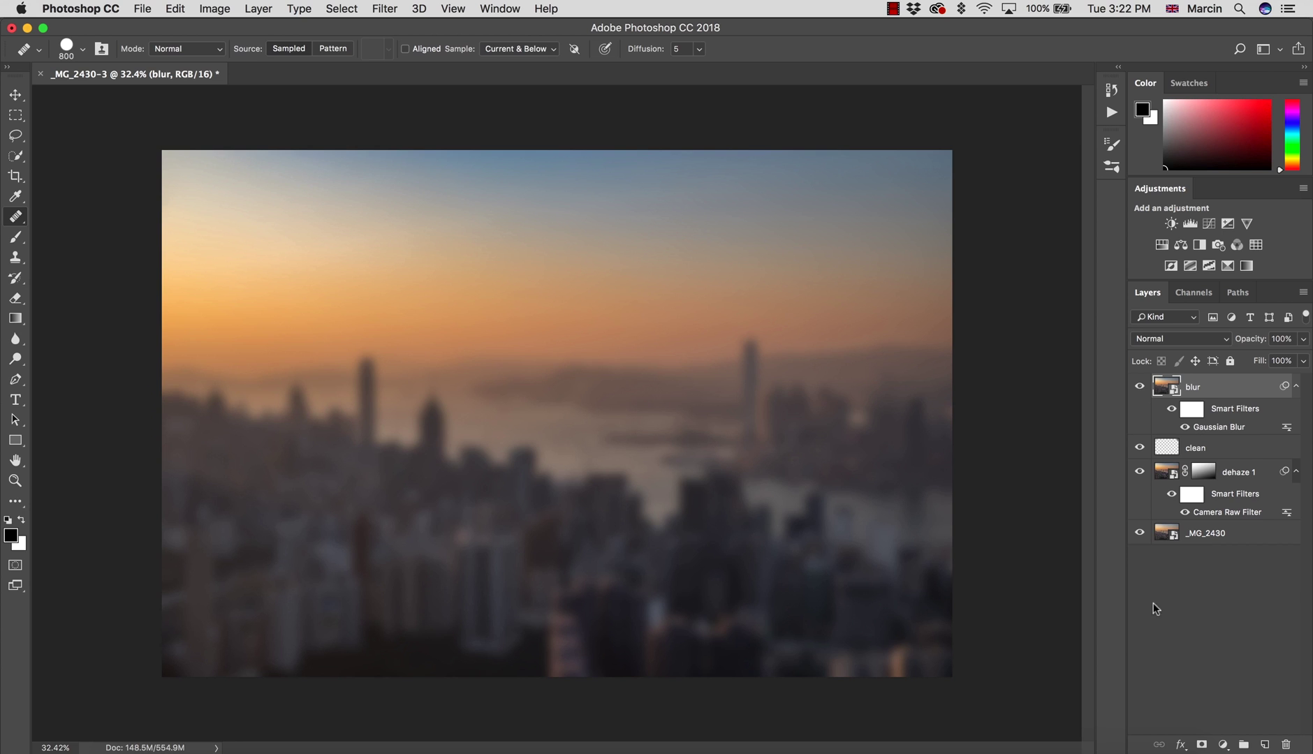
# Step: Give the blur layer a black mask and paint white over the sky with a 1100 brush
pyautogui.click(1202, 745)
pyautogui.press('super+i')
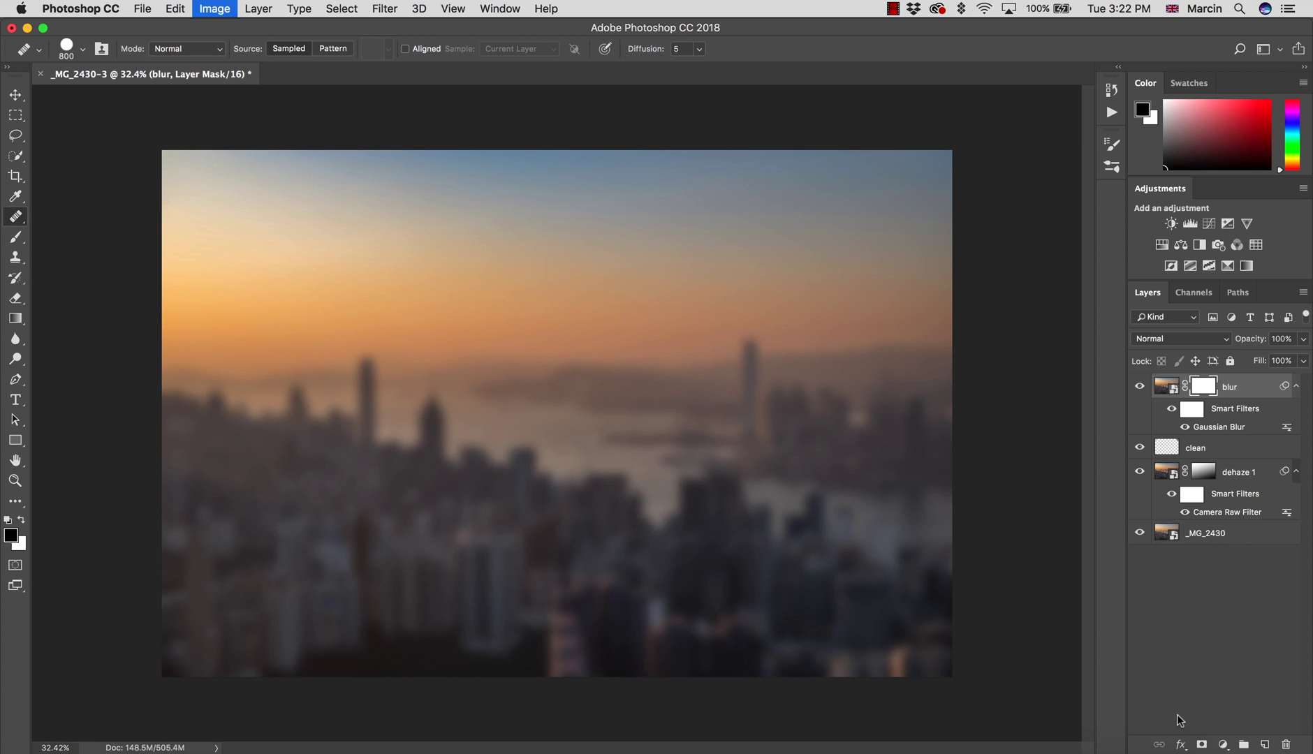
pyautogui.press('b')
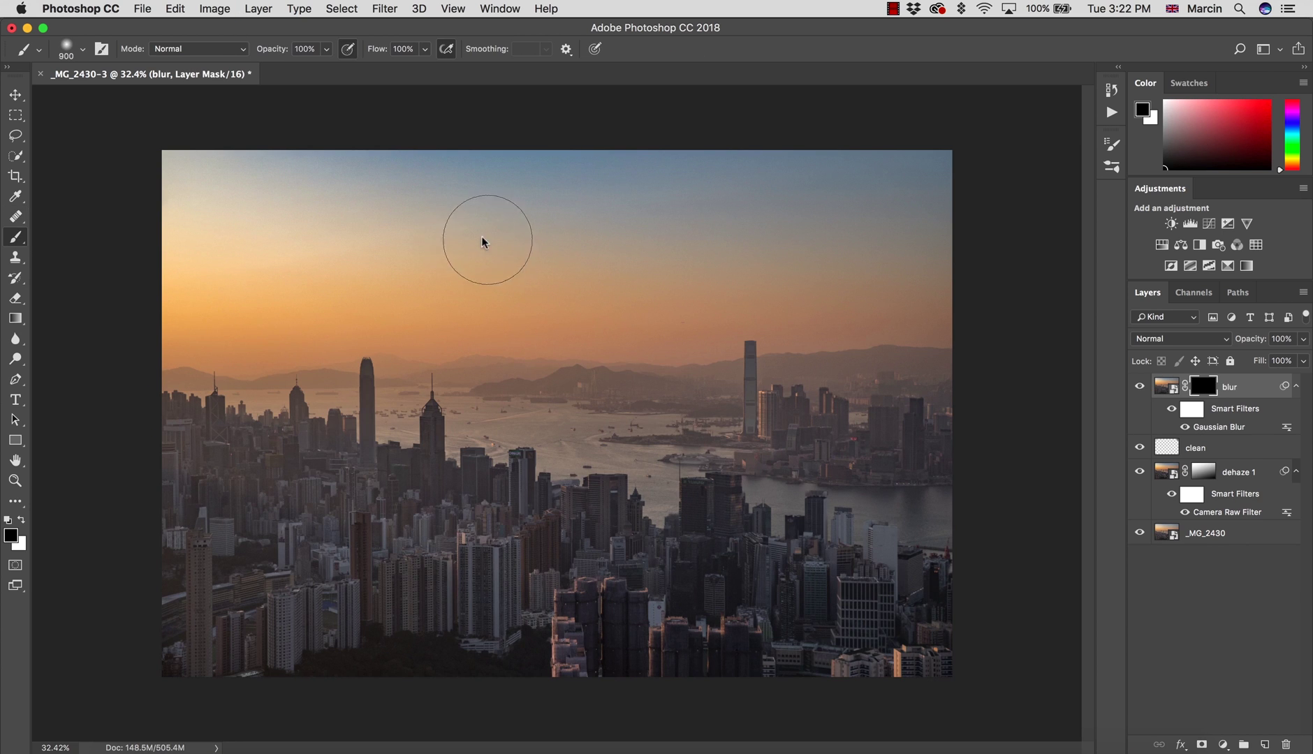
pyautogui.press(']')
pyautogui.press(']')
pyautogui.press(']')
pyautogui.press('x')
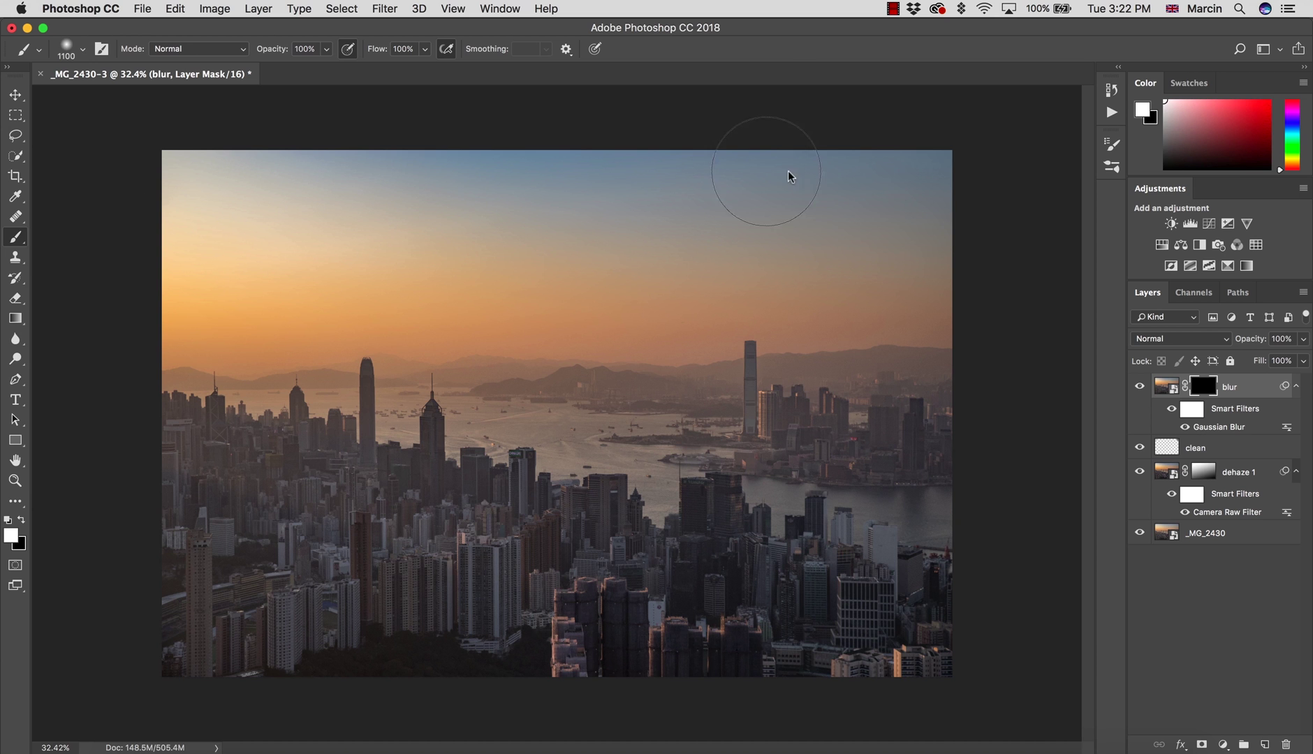
pyautogui.press('z')
pyautogui.click(691, 246)
# Step: Zoom in to inspect the sky blur, compare the blur layer on and off, then zoom back out
pyautogui.moveTo(691, 246); pyautogui.dragTo(733, 249)
pyautogui.press('b')
pyautogui.click(1139, 388)
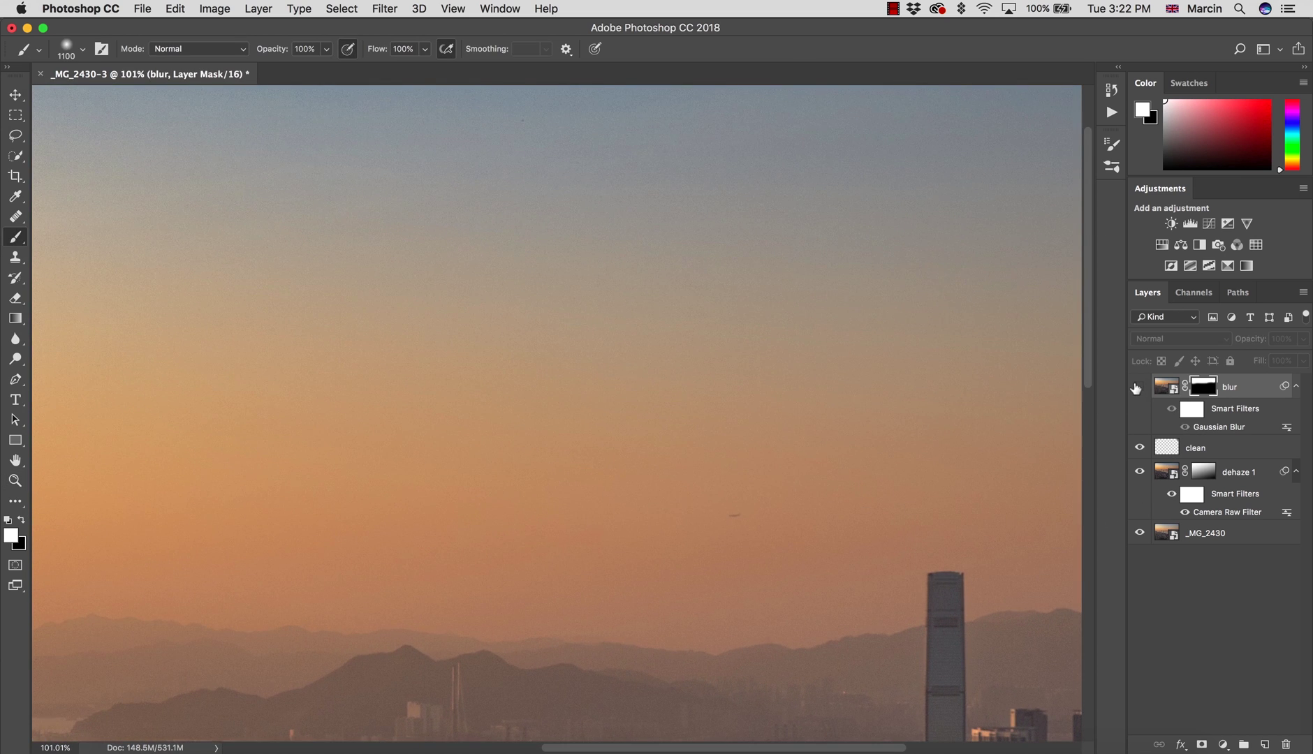
pyautogui.click(1139, 388)
pyautogui.press('z')
pyautogui.moveTo(886, 442); pyautogui.dragTo(817, 445)
pyautogui.keyDown('alt'); pyautogui.click(818, 445); pyautogui.keyUp('alt')
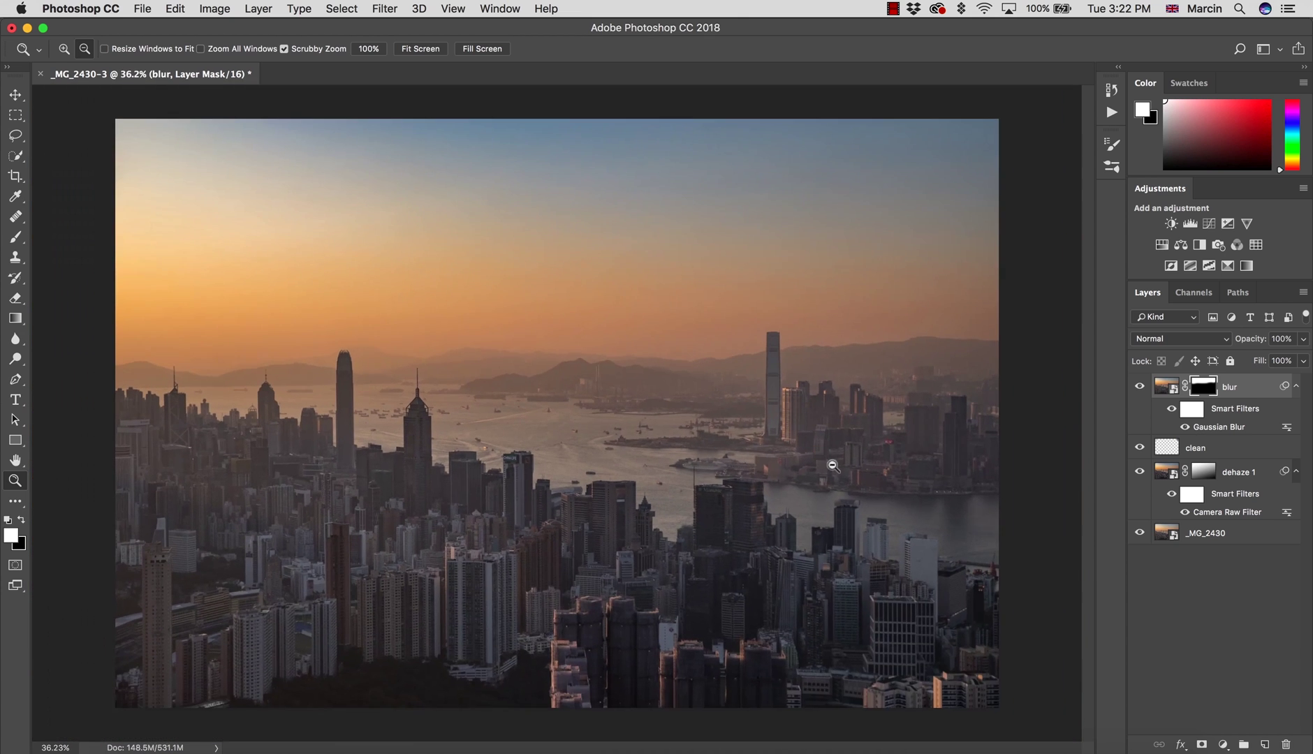
pyautogui.press('b')
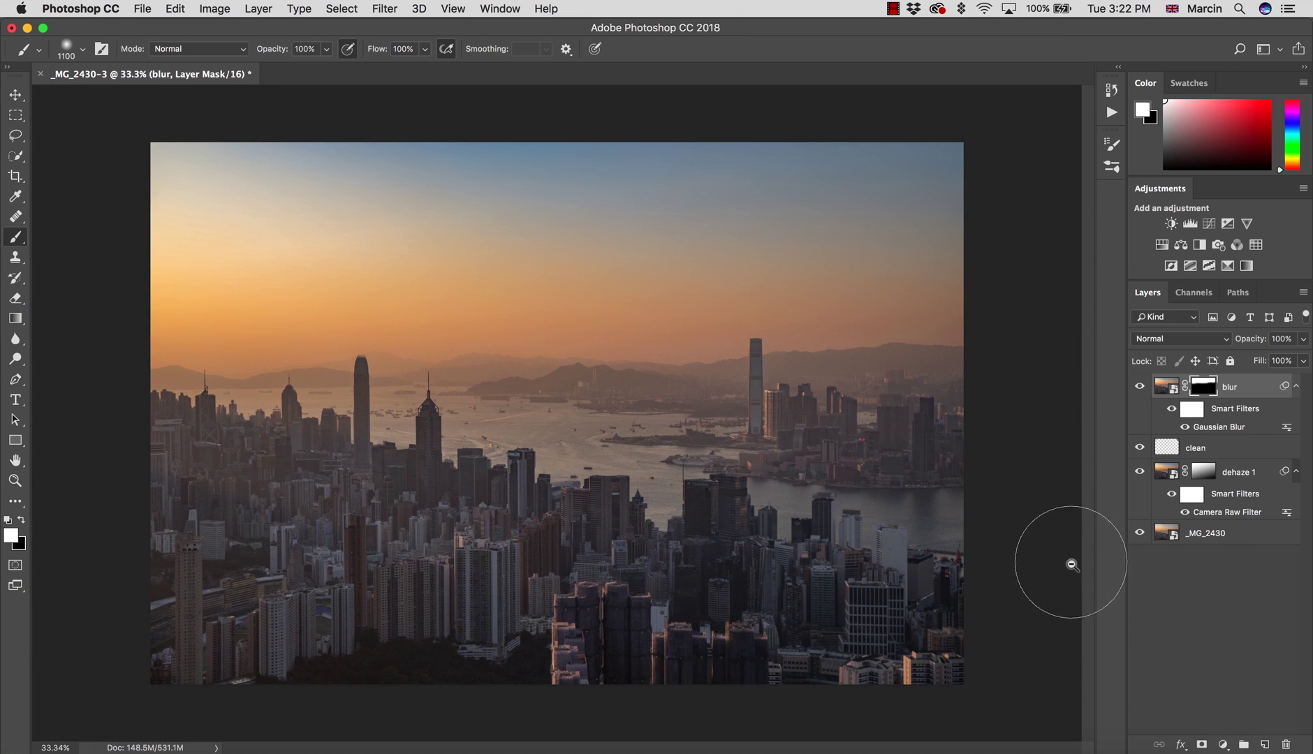
# Step: Stamp all visible layers into a new merged layer named 'dehaze 2'
pyautogui.press('x')
pyautogui.press('super+alt+shift+e')
pyautogui.doubleClick(1200, 386)
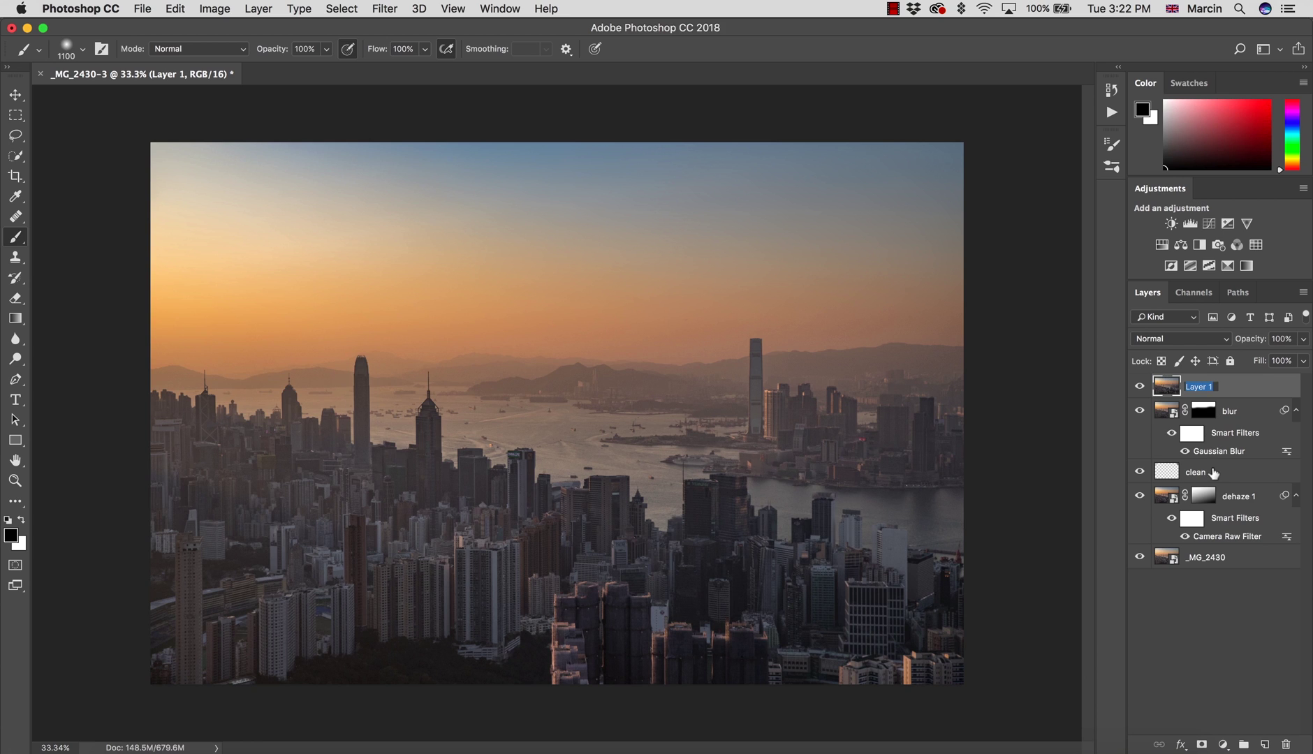
pyautogui.write('s')
pyautogui.press('Return')
# Step: Convert the dehaze 2 layer to a smart object
pyautogui.rightClick(1217, 388)
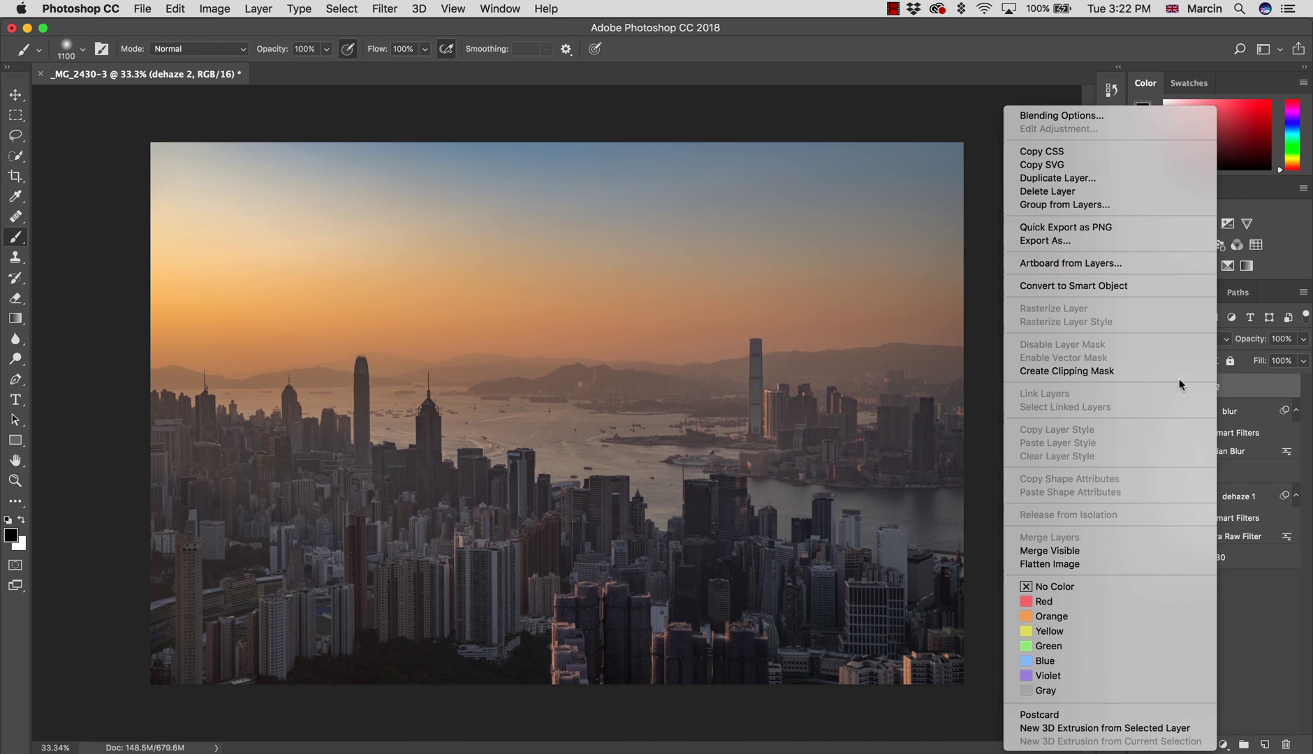
pyautogui.click(1075, 287)
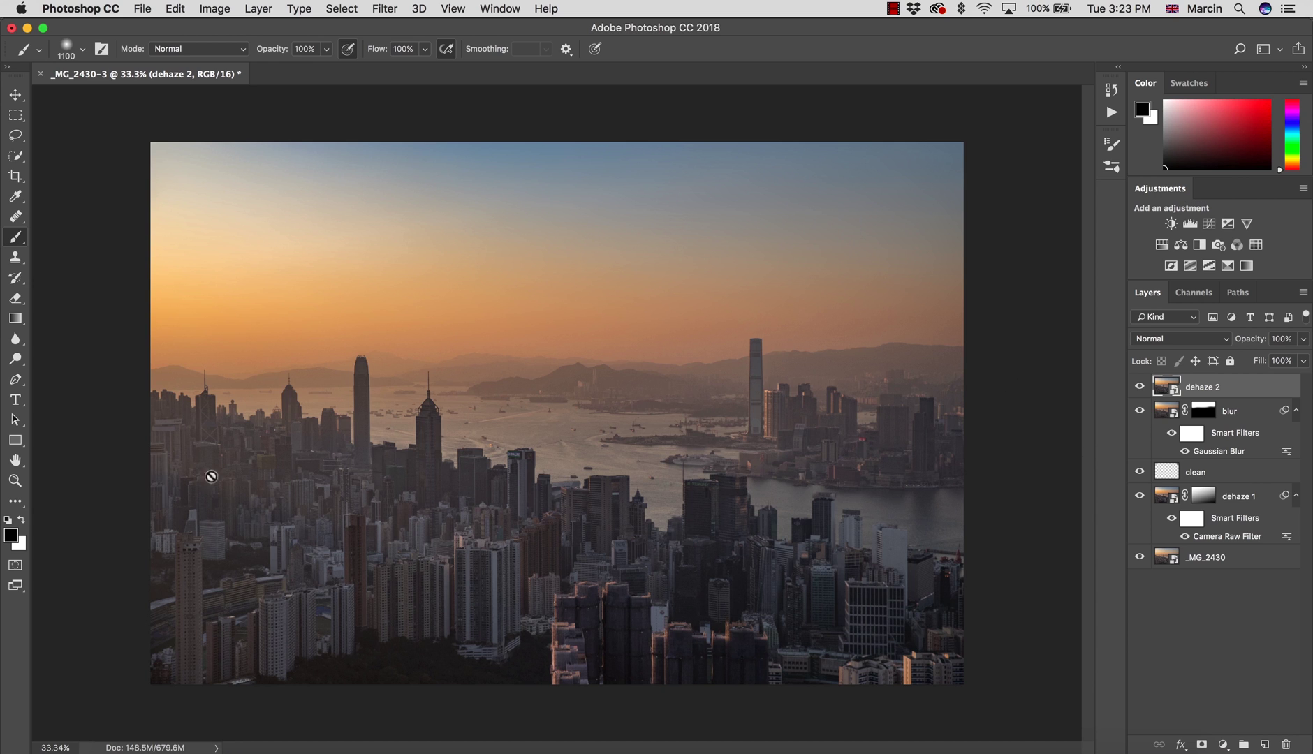
pyautogui.click(395, 7)
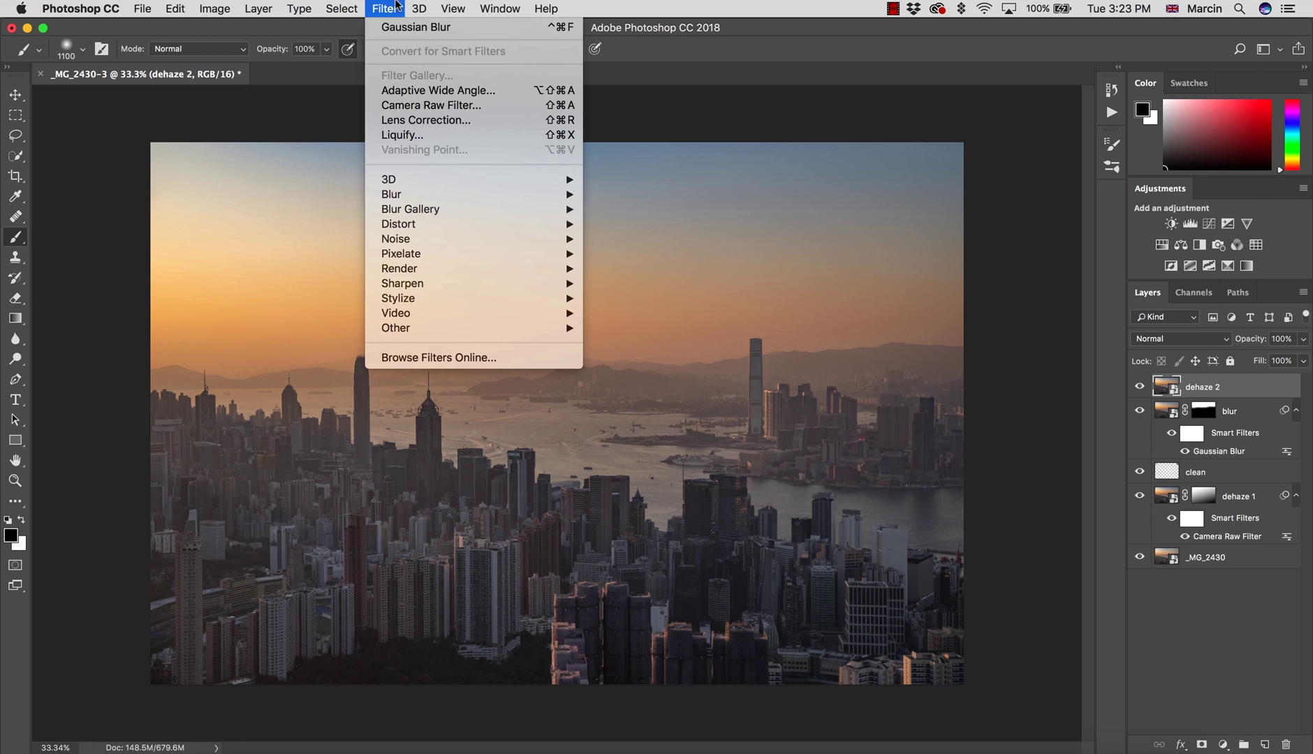
# Step: Apply a Camera Raw filter to dehaze 2 with Dehaze +22, Clarity +19 and Exposure +0.10
pyautogui.click(450, 105)
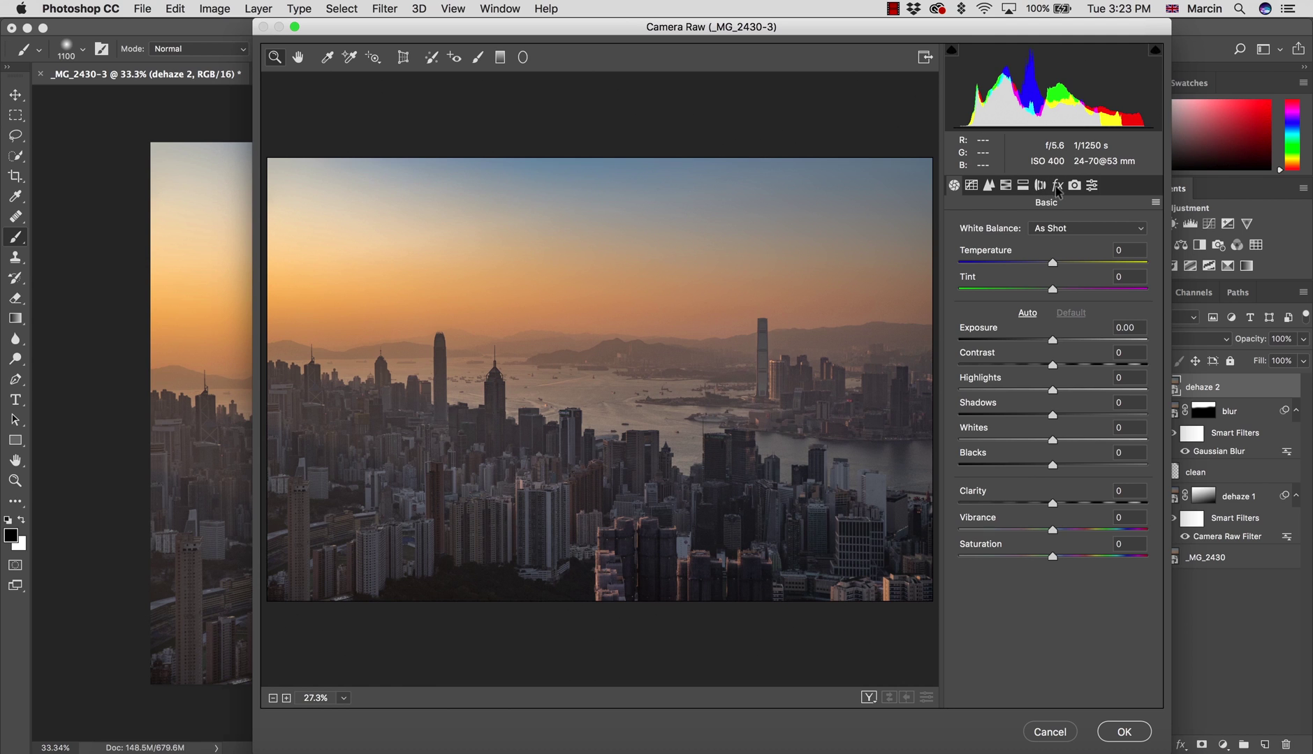
pyautogui.click(1057, 186)
pyautogui.moveTo(1057, 255); pyautogui.dragTo(1076, 255)
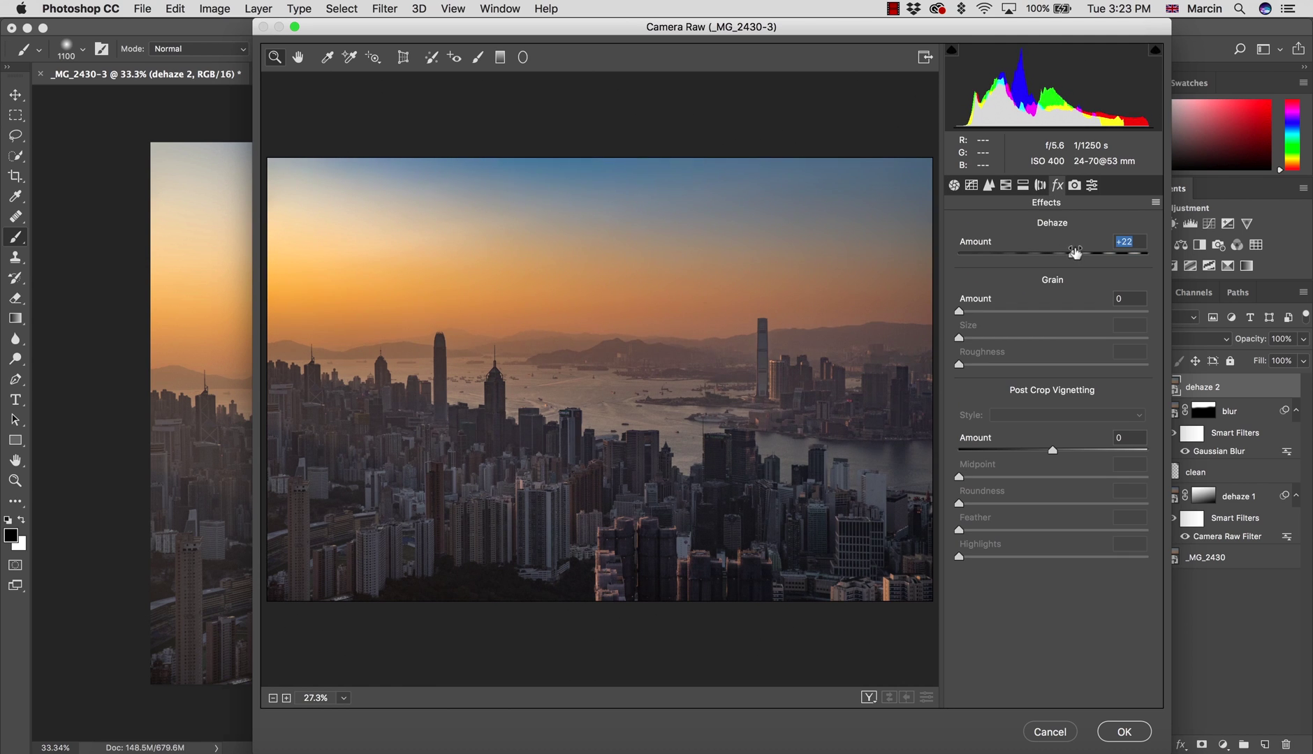
pyautogui.click(952, 187)
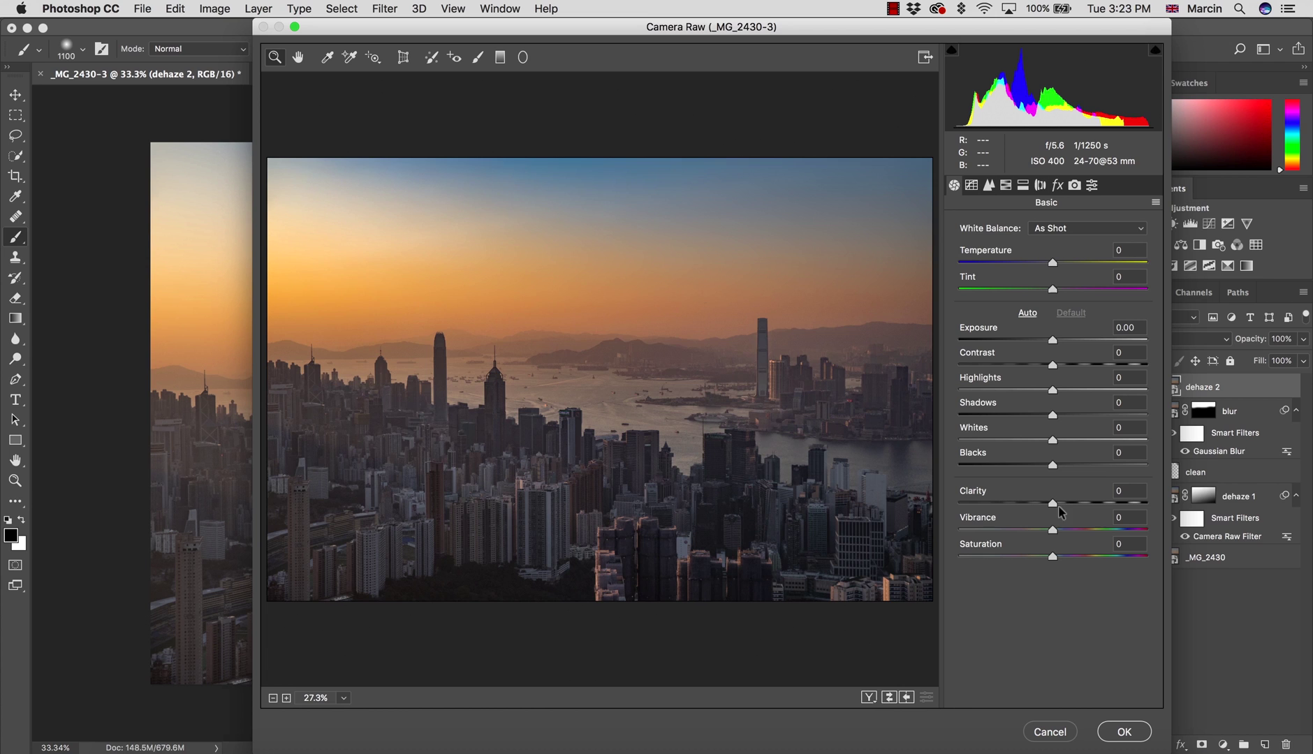
pyautogui.moveTo(1055, 503); pyautogui.dragTo(1078, 503)
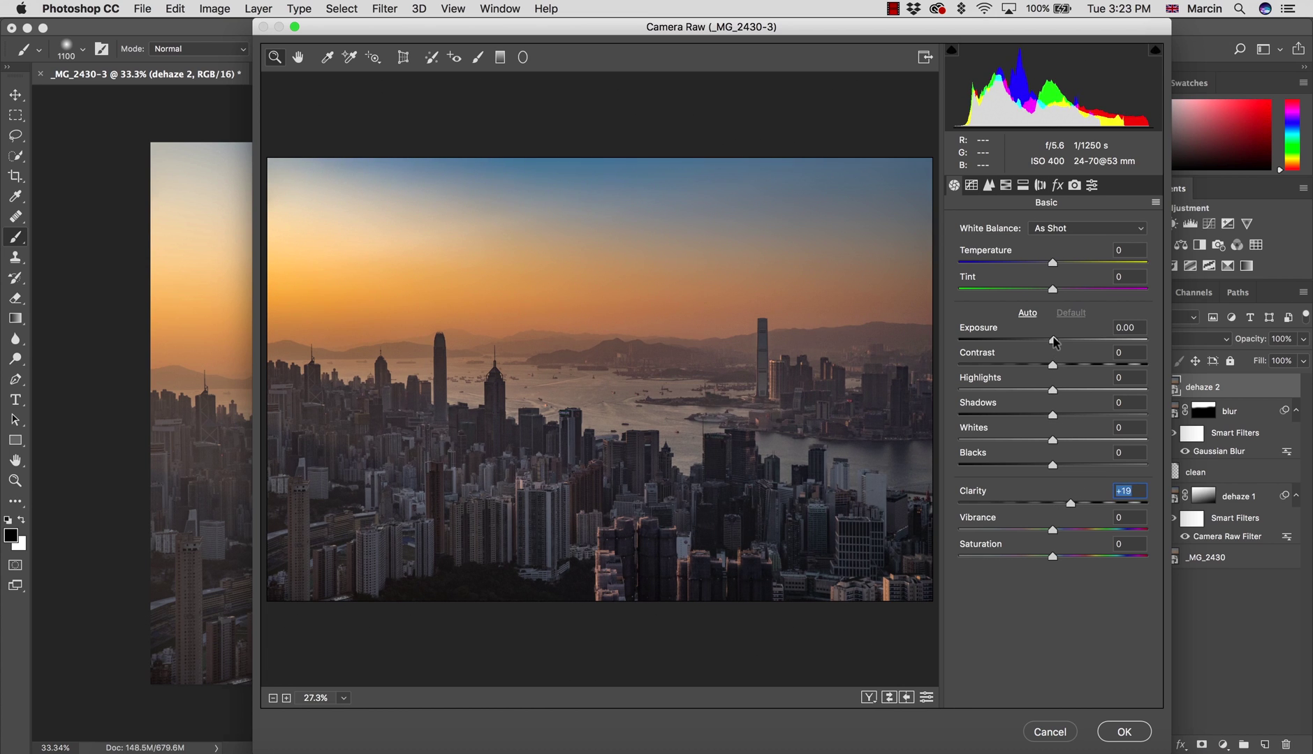
pyautogui.click(1053, 340)
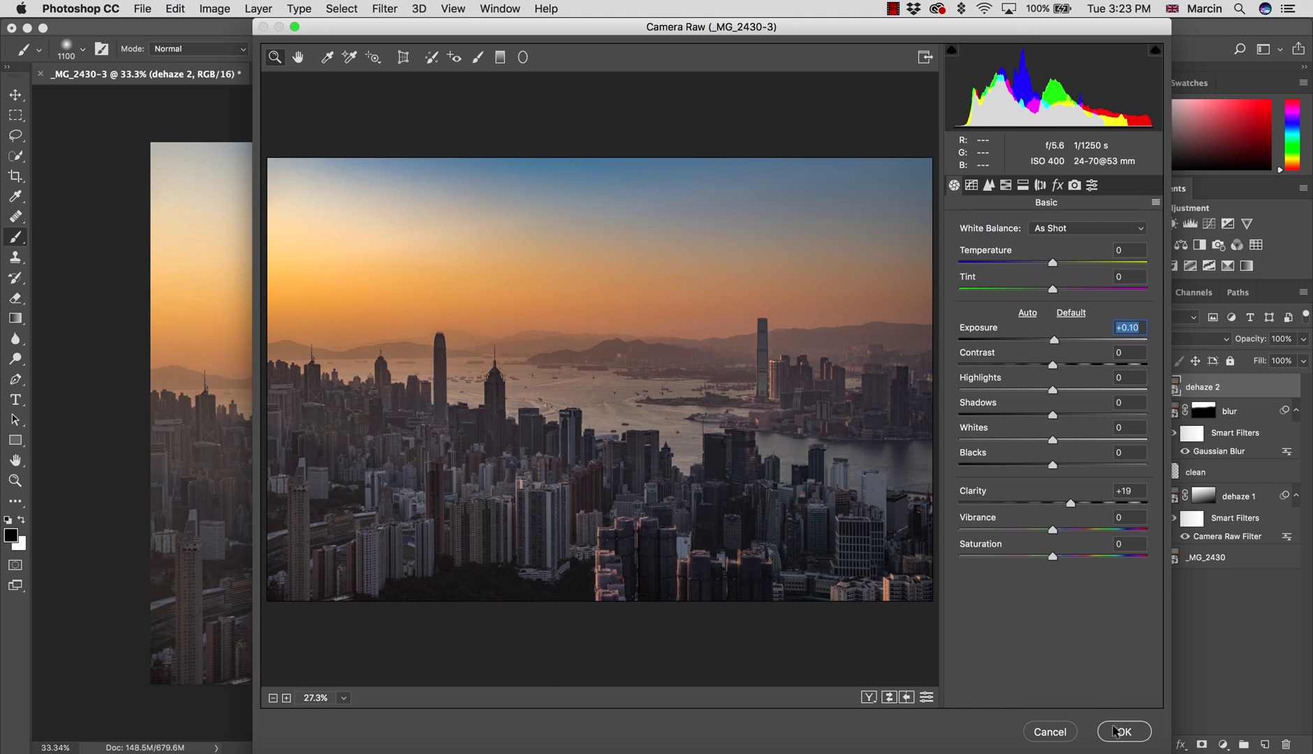
pyautogui.click(1115, 731)
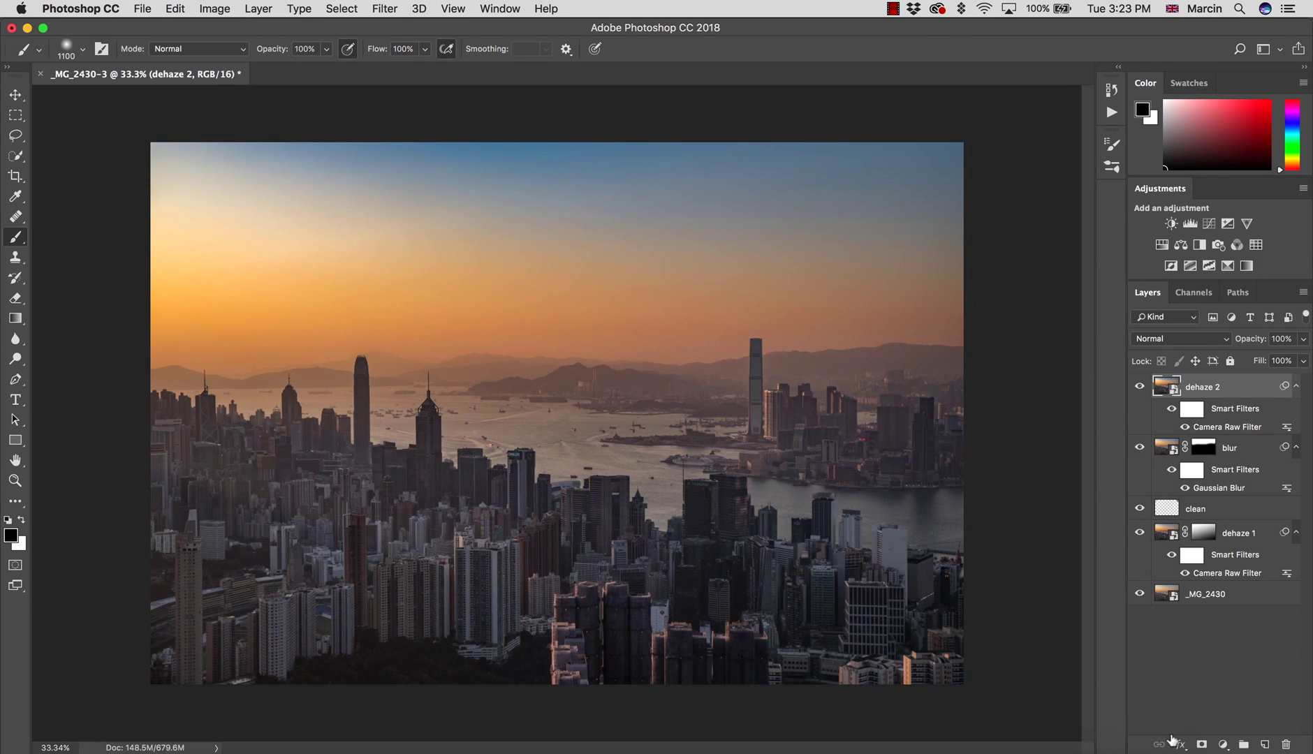
# Step: Add an inverted black layer mask to dehaze 2 and enlarge the brush
pyautogui.click(1202, 744)
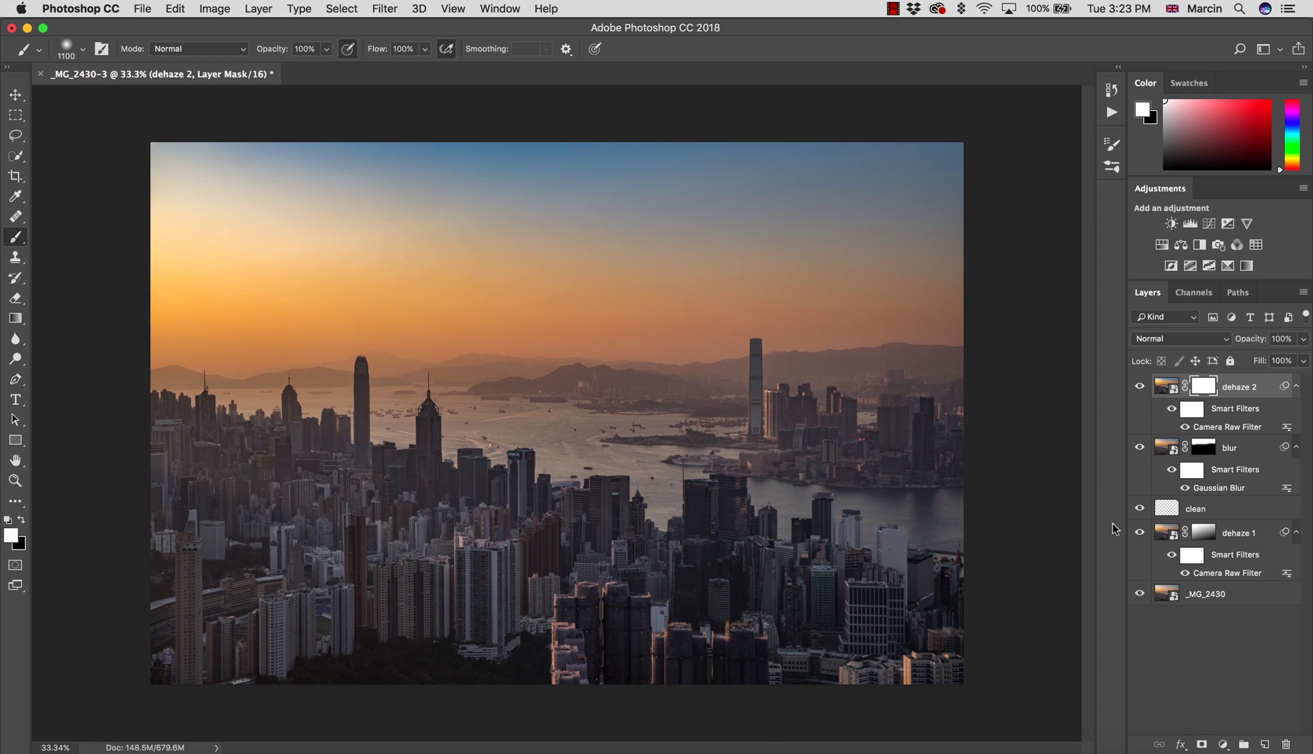
pyautogui.press('super+i')
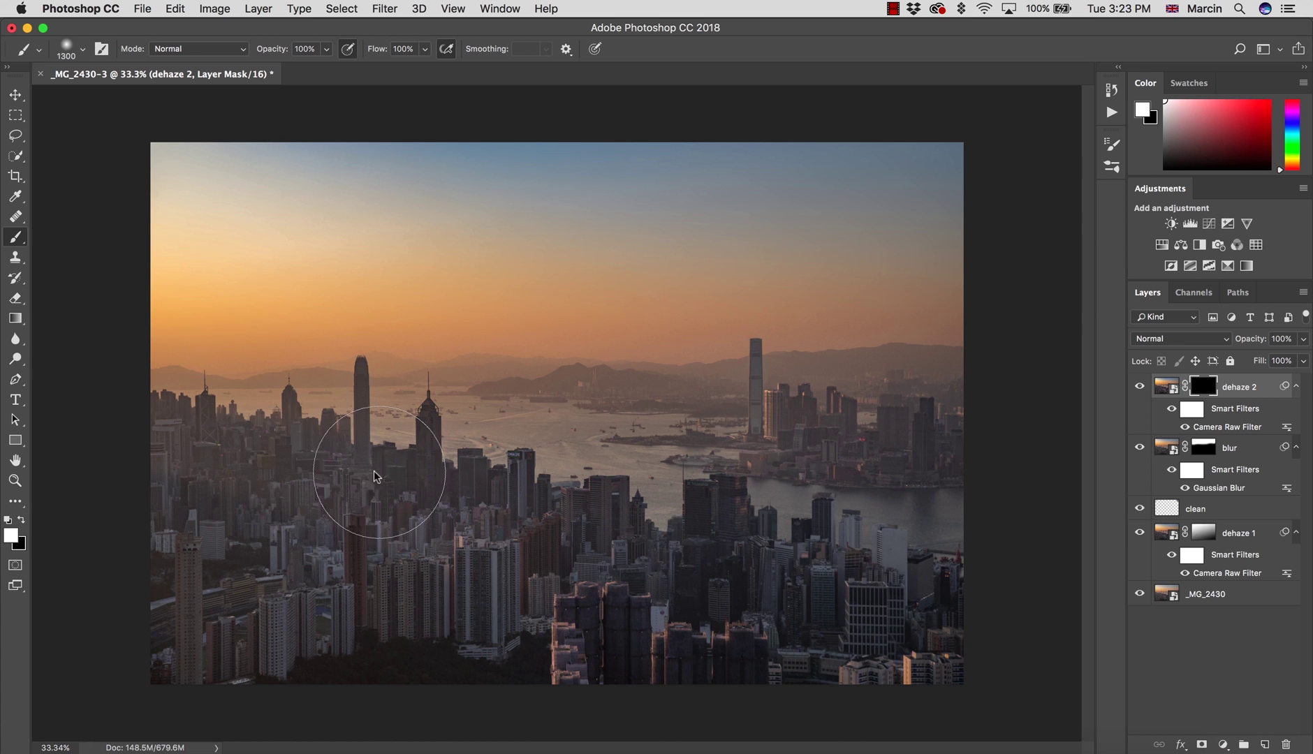
pyautogui.press(']')
pyautogui.press(']')
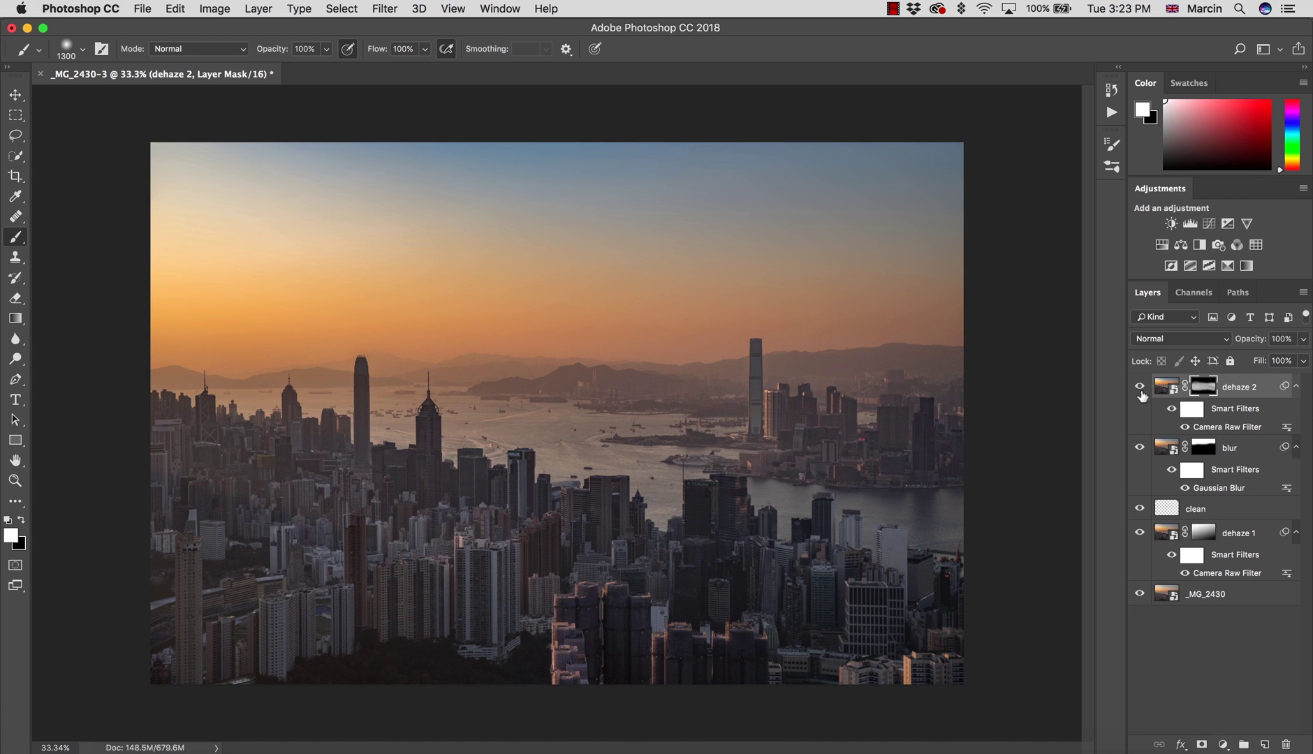
# Step: Compare dehaze 2 hidden and shown, then select all four editing layers together
pyautogui.click(1140, 387)
pyautogui.click(1140, 388)
pyautogui.keyDown('shift'); pyautogui.click(1255, 536); pyautogui.keyUp('shift')
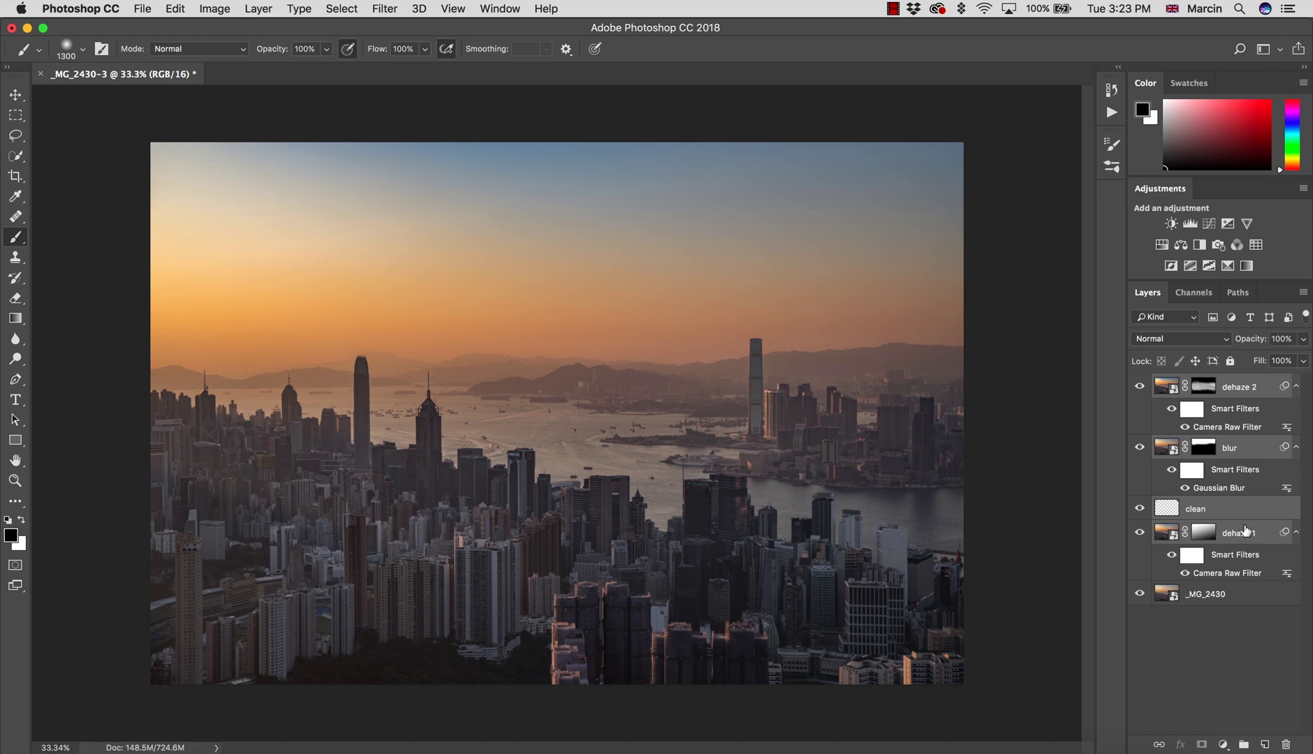
# Step: Group the selected layers into Group 1 and compare the result with the group on and off
pyautogui.press('super+g')
pyautogui.click(1139, 385)
pyautogui.click(1139, 385)
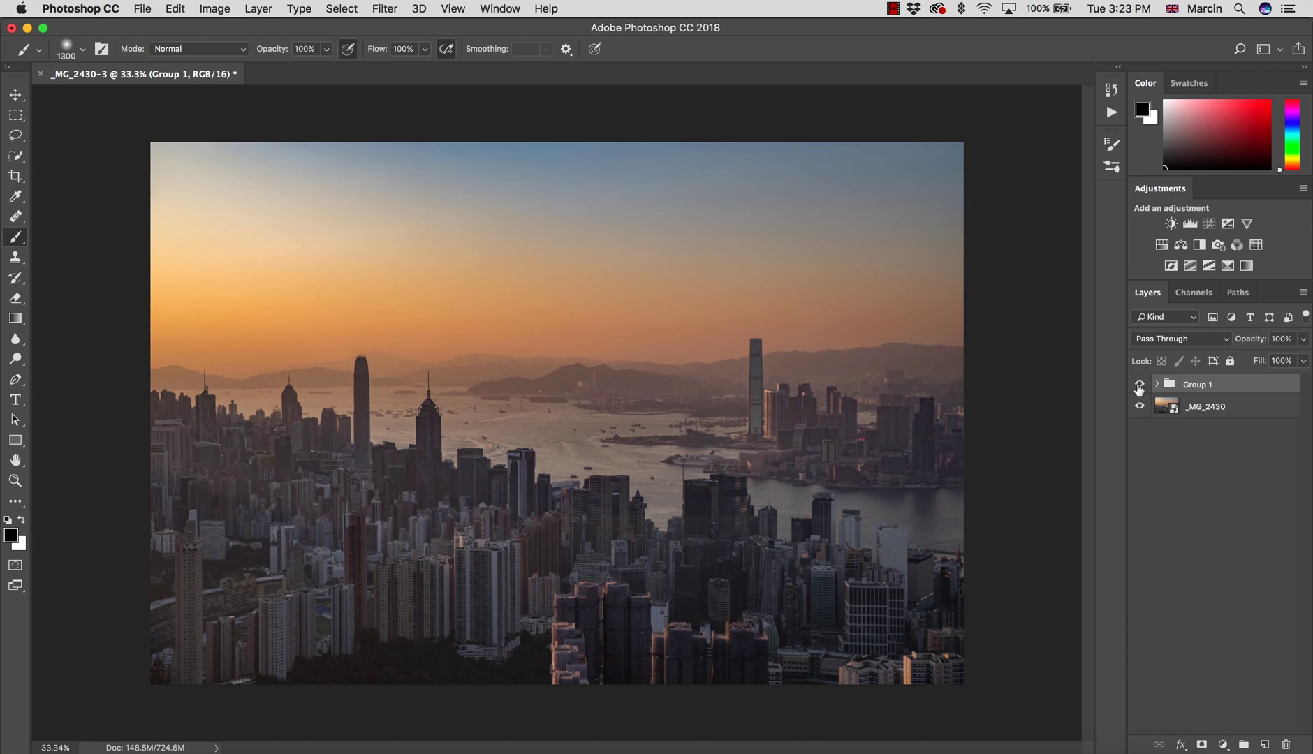
pyautogui.click(1140, 386)
pyautogui.click(1139, 386)
# Step: In Bridge, open and close _MG_2423 1.tif, then select _MG_2423.CR2
pyautogui.click(929, 739)
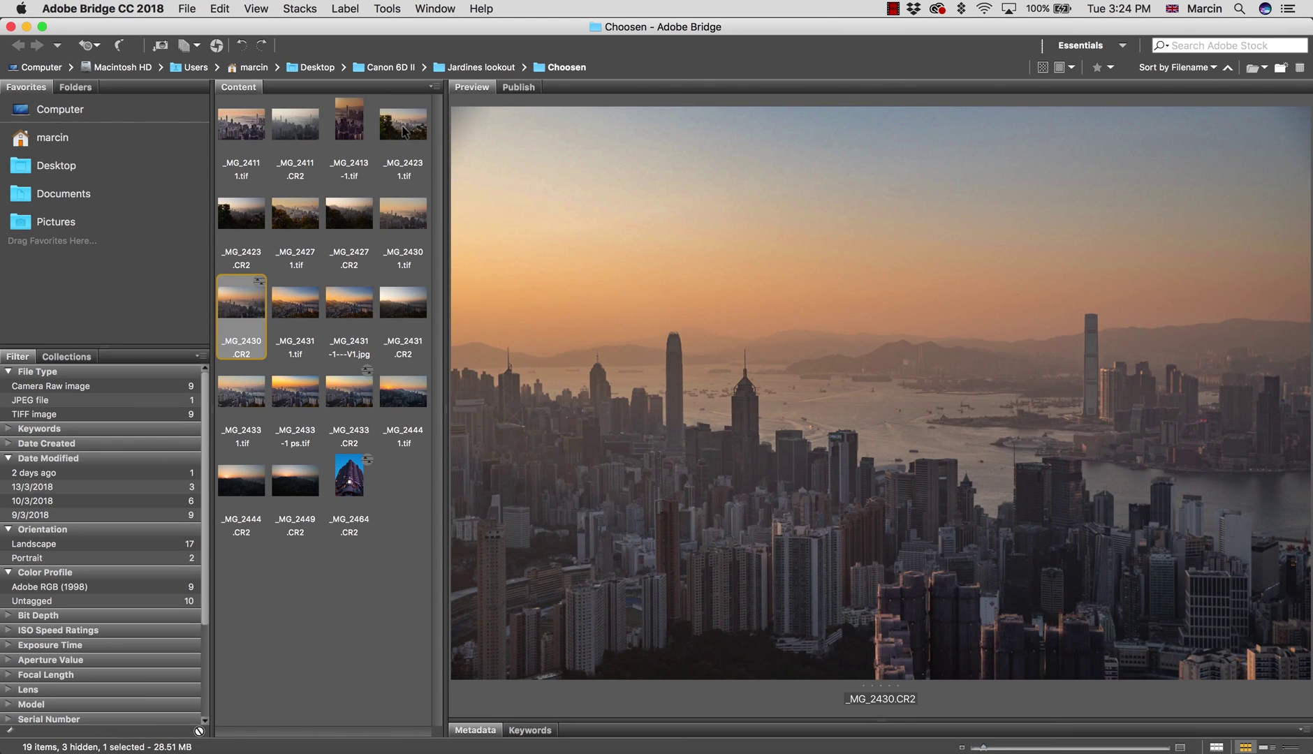
pyautogui.click(403, 132)
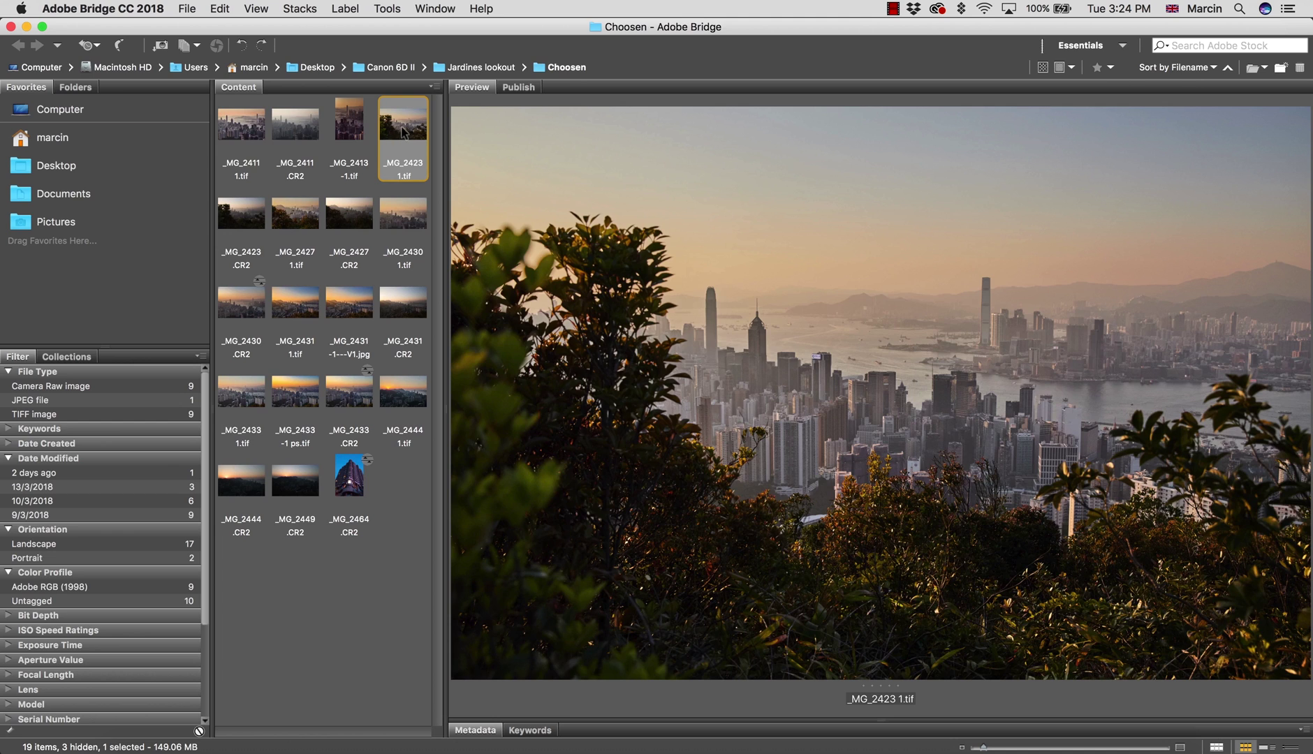
pyautogui.doubleClick(403, 132)
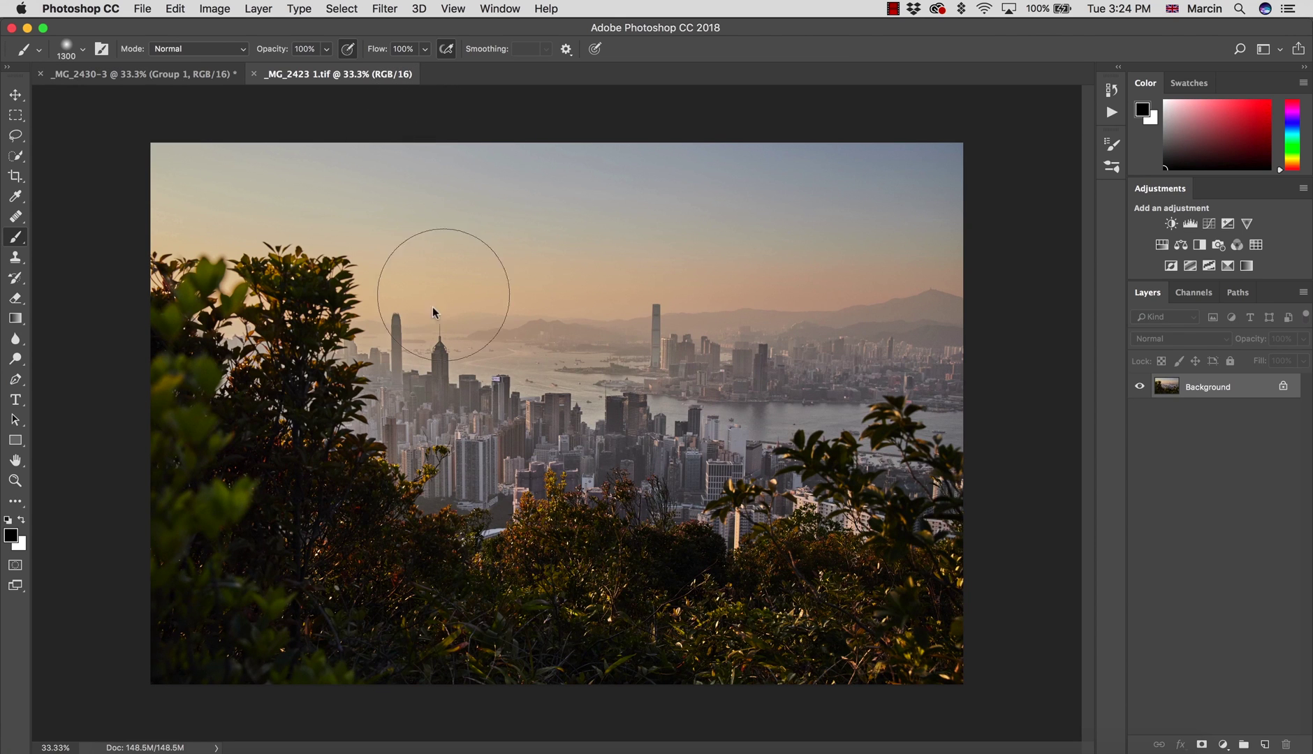
pyautogui.click(254, 75)
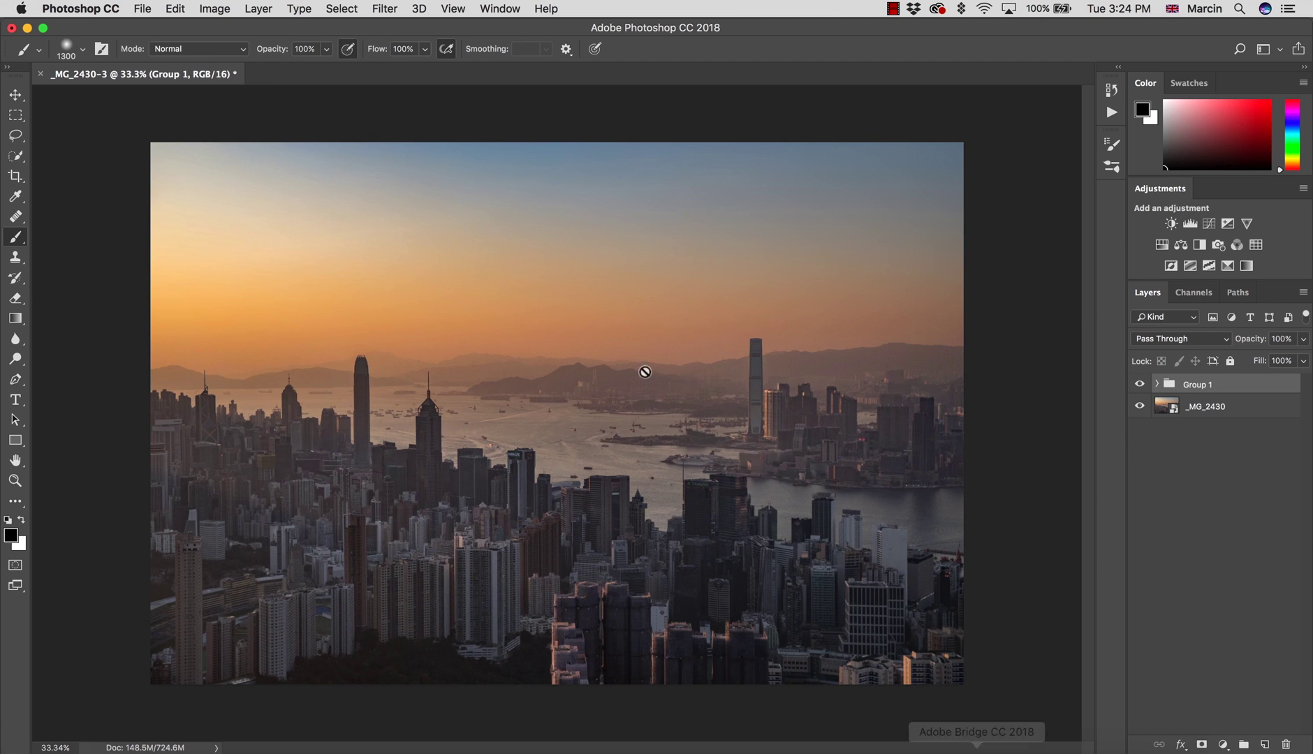
pyautogui.click(978, 749)
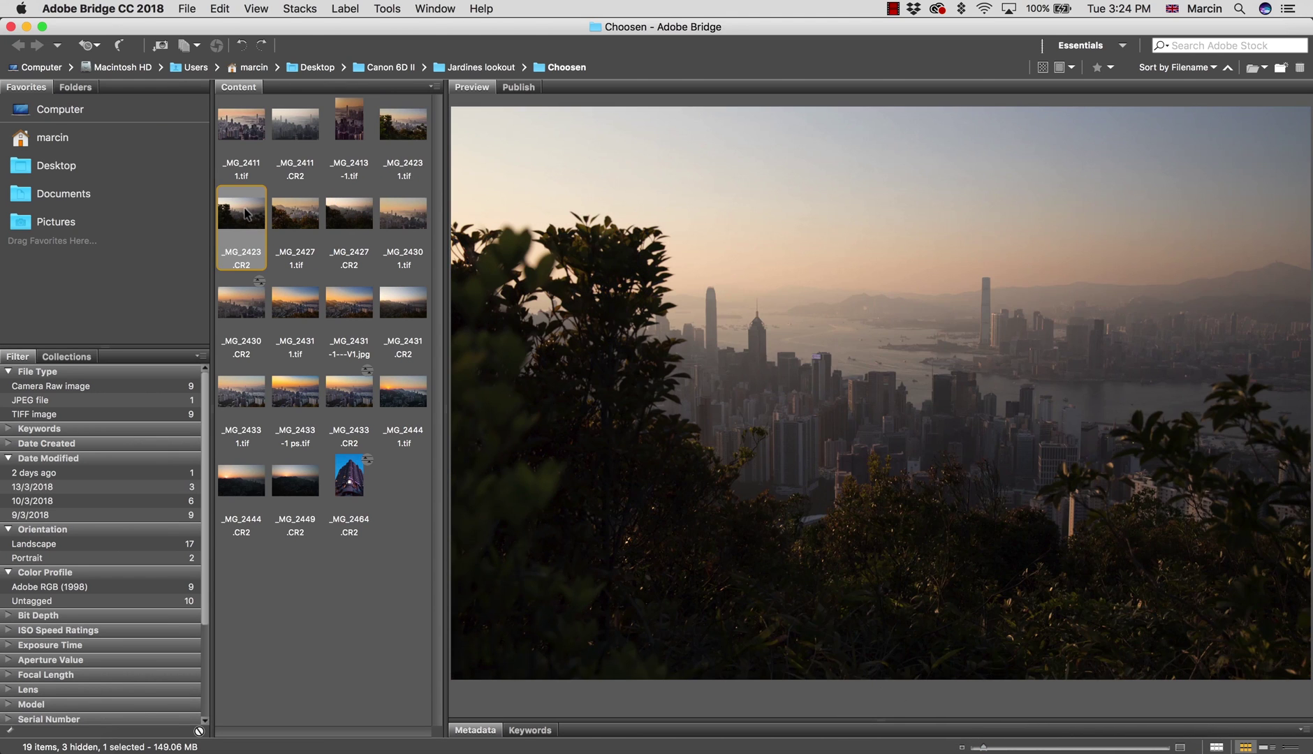
pyautogui.click(243, 215)
# Step: Open _MG_2423.CR2 in Camera Raw with Clarity +11, Highlights -100 and Shadows +92, ready to open as a smart object
pyautogui.doubleClick(240, 218)
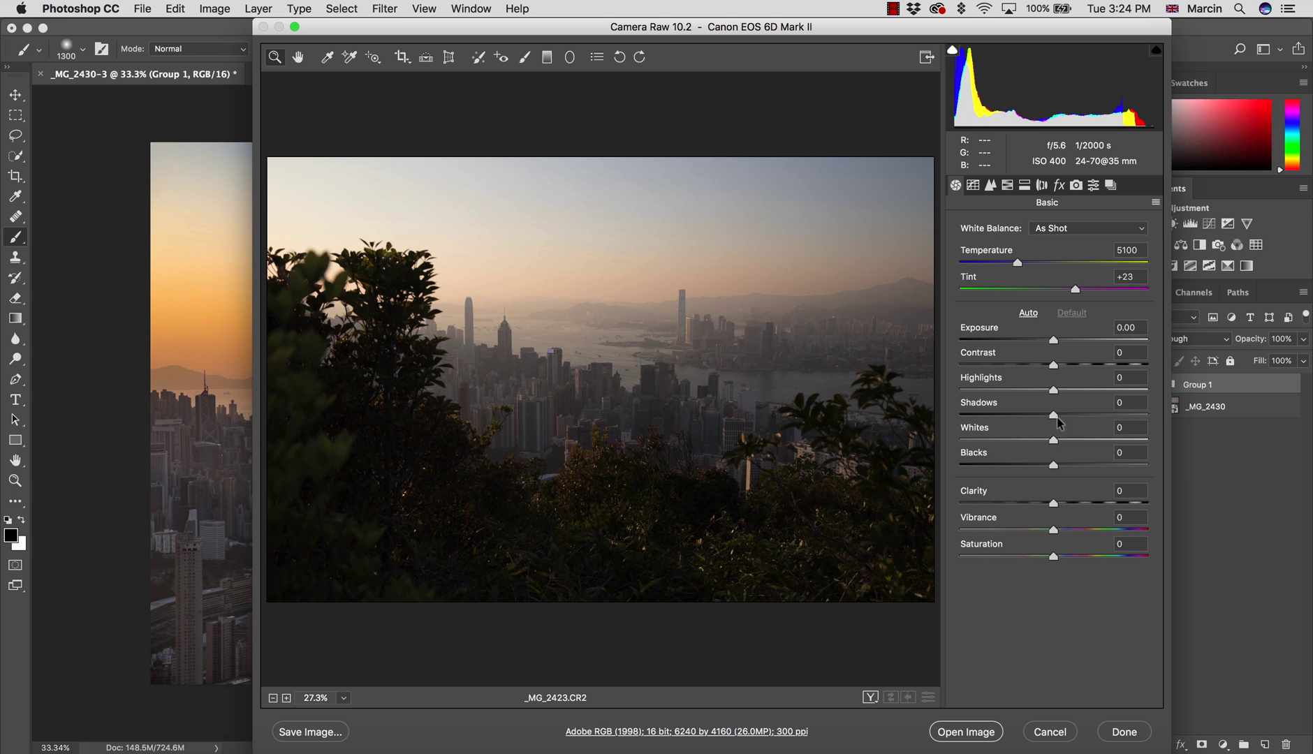
pyautogui.moveTo(1055, 416); pyautogui.dragTo(1135, 414)
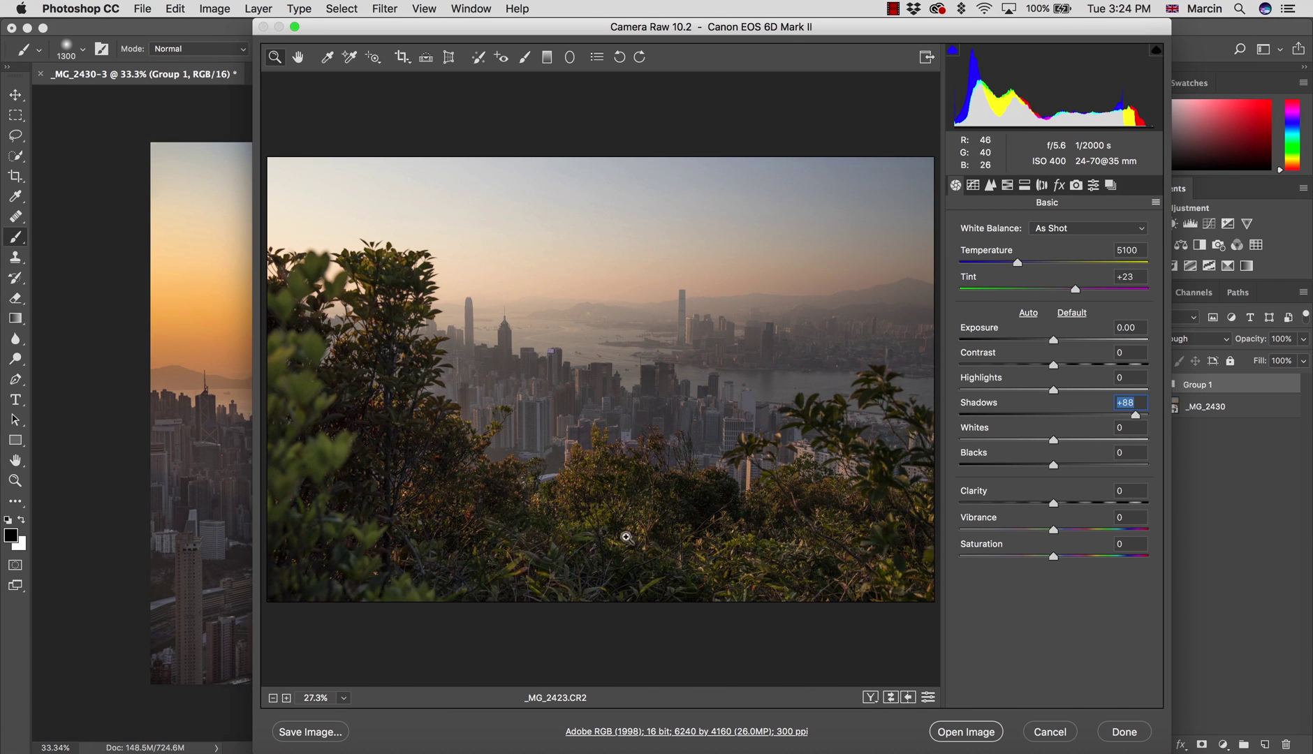
pyautogui.moveTo(1054, 503); pyautogui.dragTo(1064, 503)
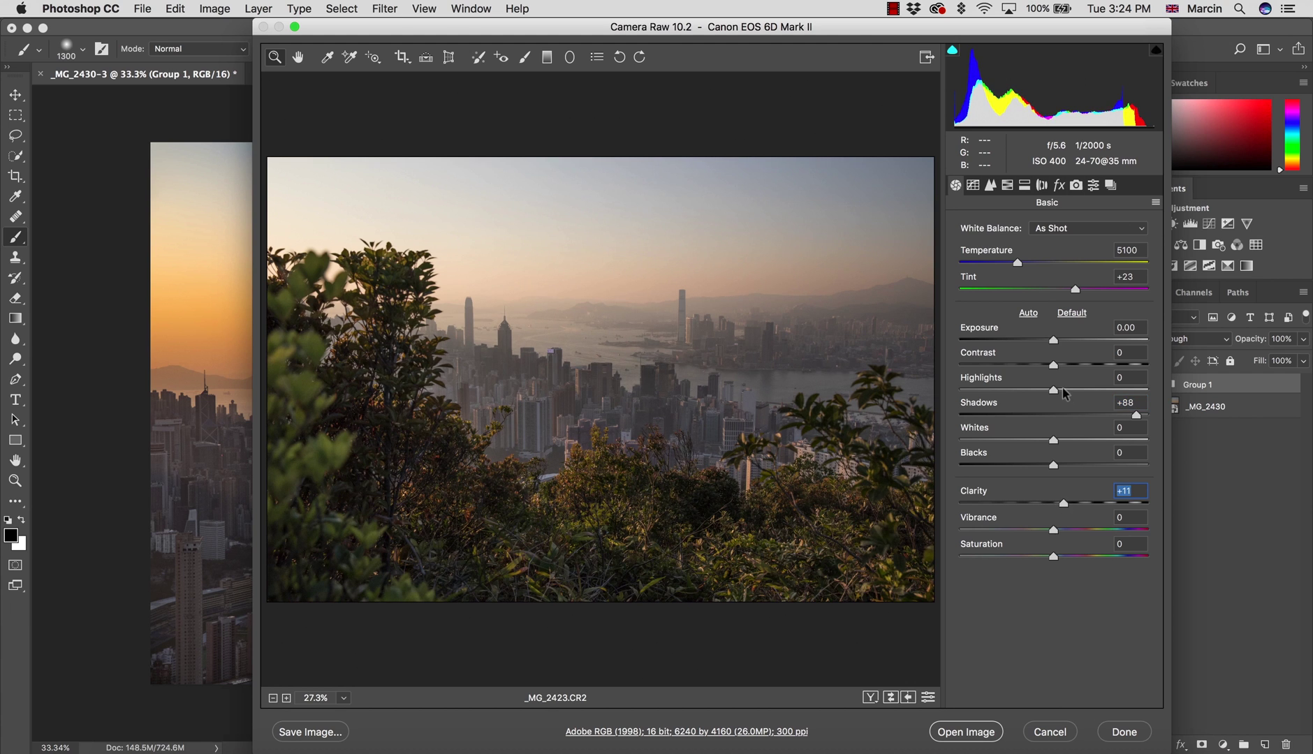
pyautogui.moveTo(1054, 390); pyautogui.dragTo(959, 391)
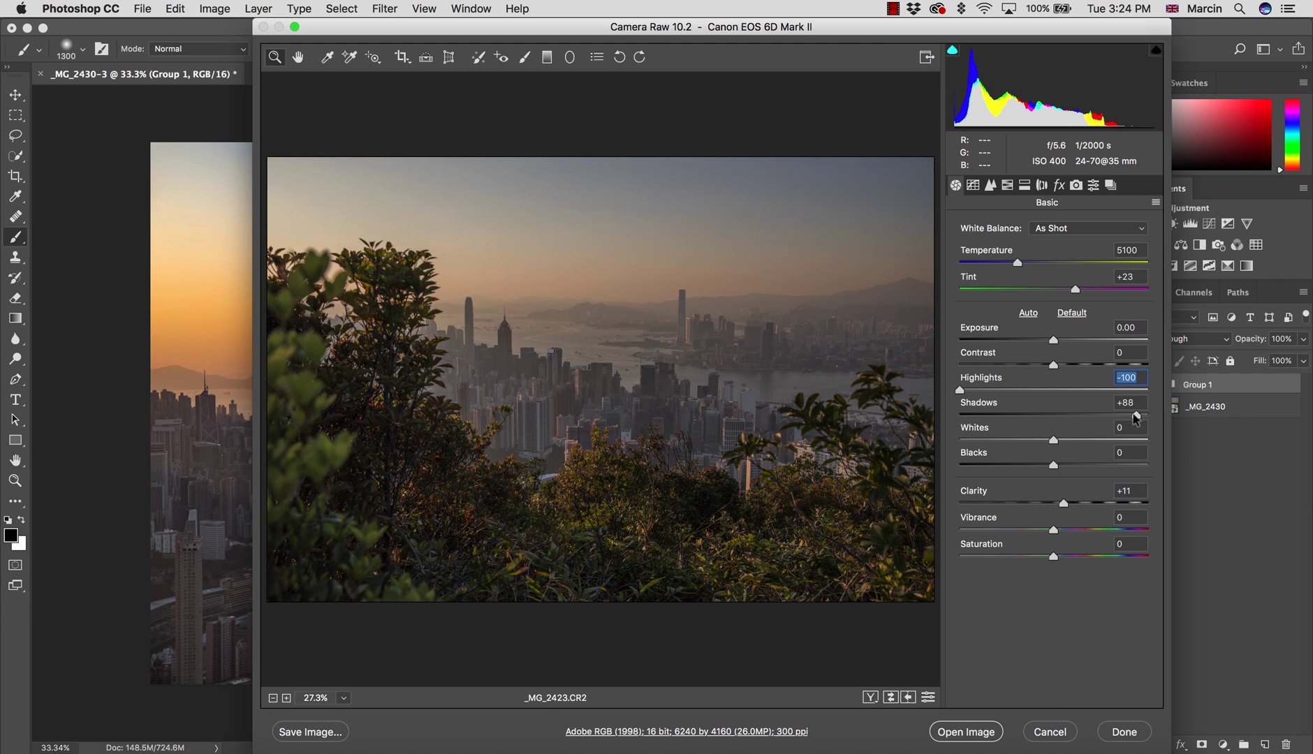
pyautogui.moveTo(1135, 413); pyautogui.dragTo(1141, 415)
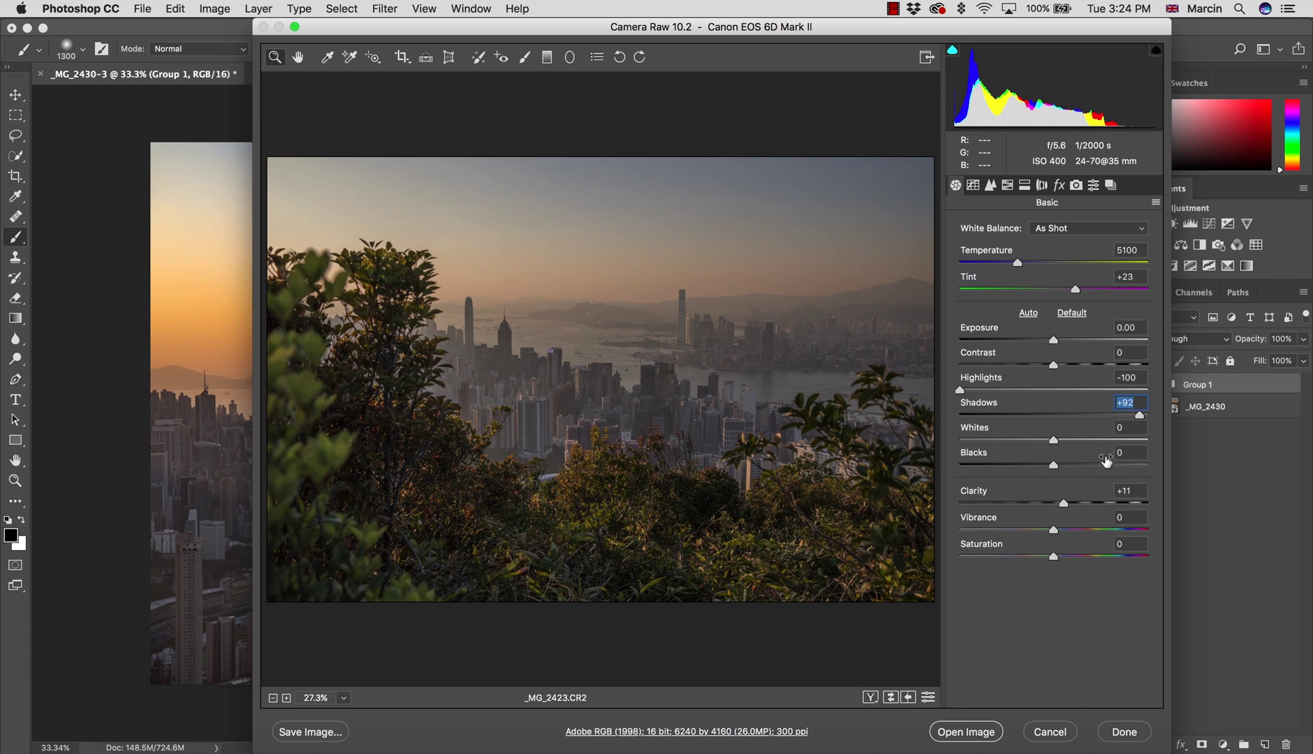
pyautogui.press('shift')
# Step: Open the raw photo as a smart object and stamp a merged copy into a new layer named 'dehaze 1'
pyautogui.click(975, 734)
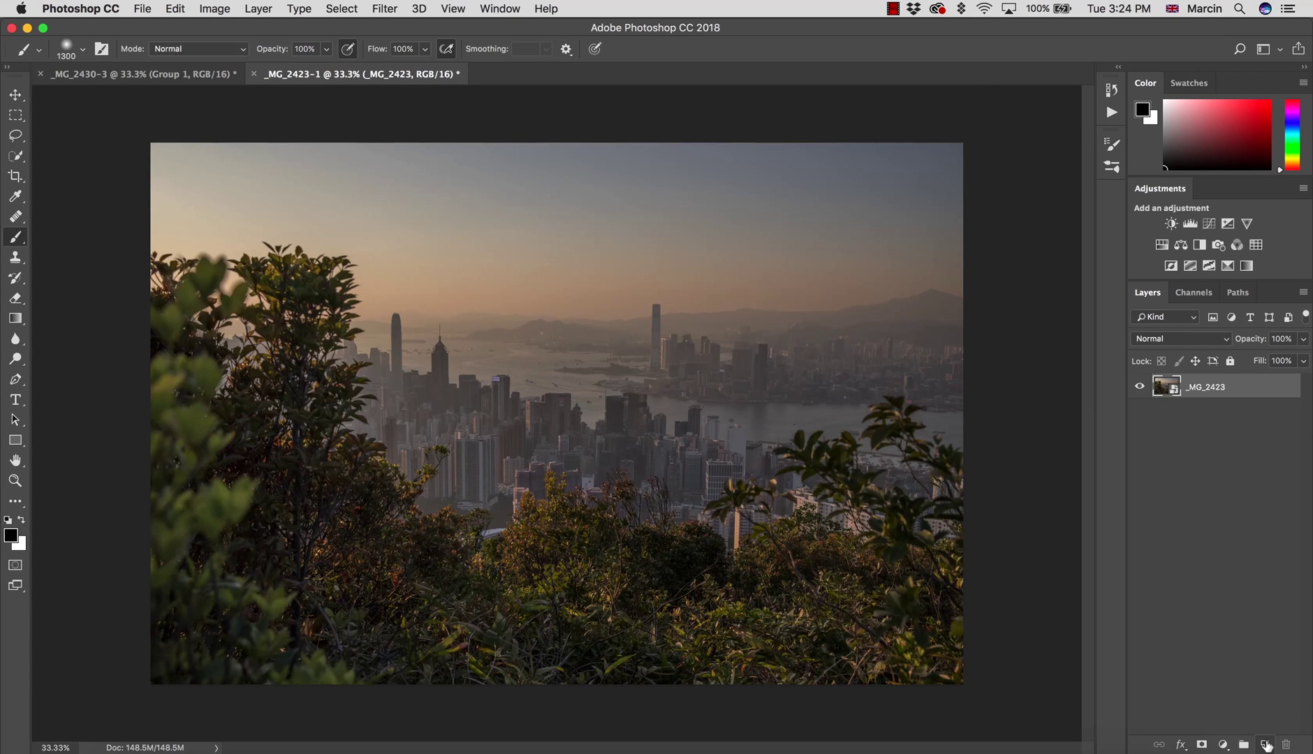
pyautogui.click(1265, 745)
pyautogui.press('super+alt+shift+e')
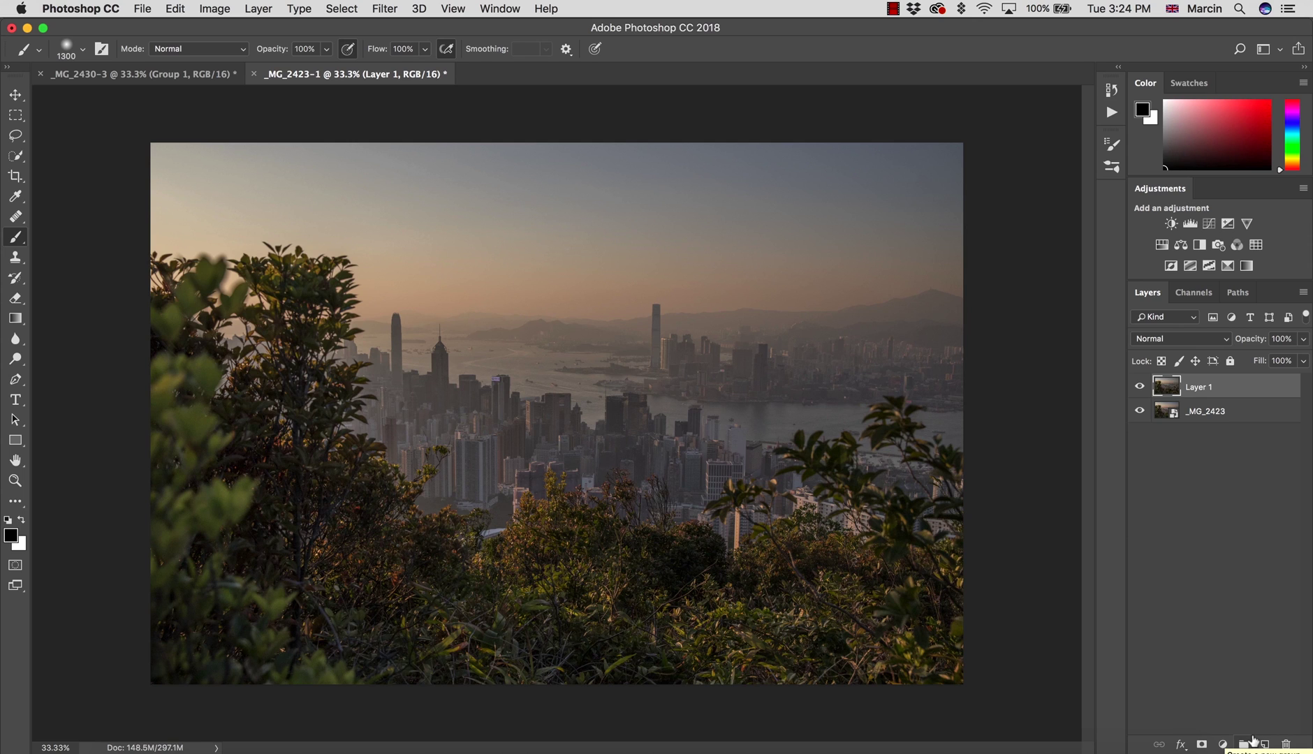
pyautogui.doubleClick(1199, 389)
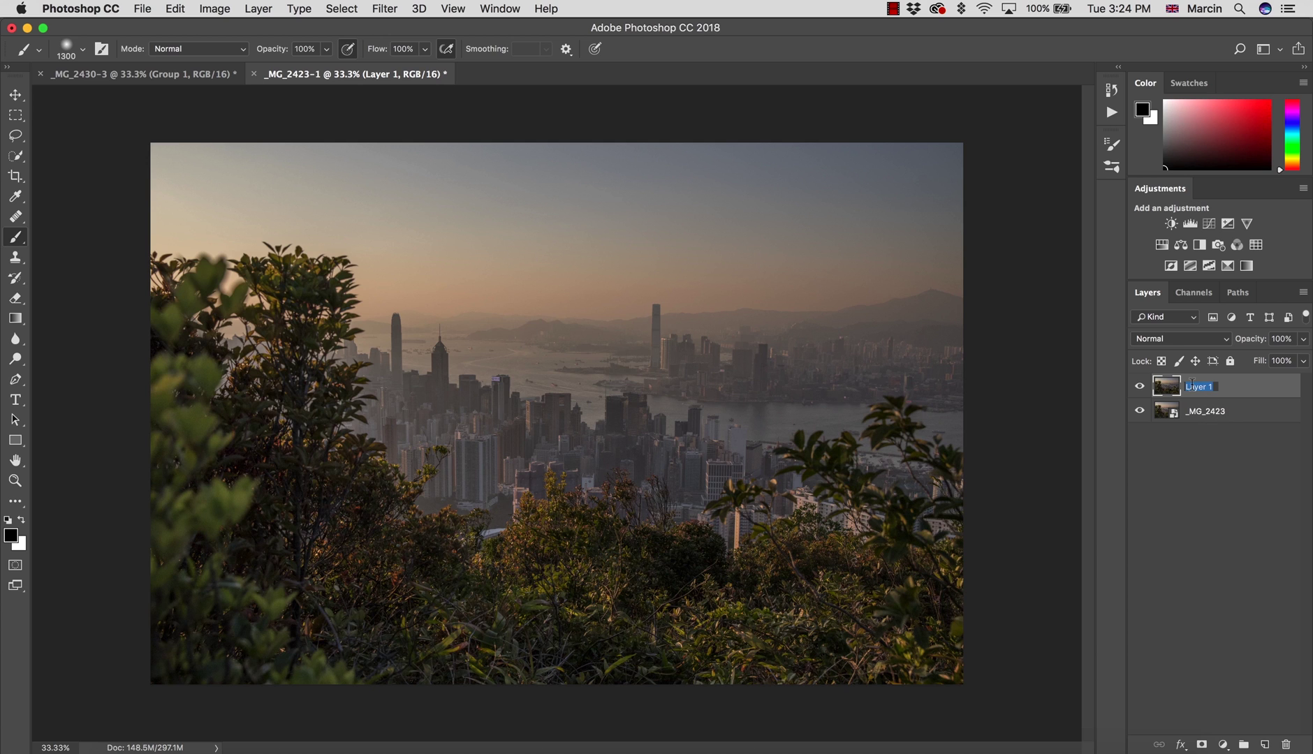
pyautogui.write('dehaz')
pyautogui.press('Return')
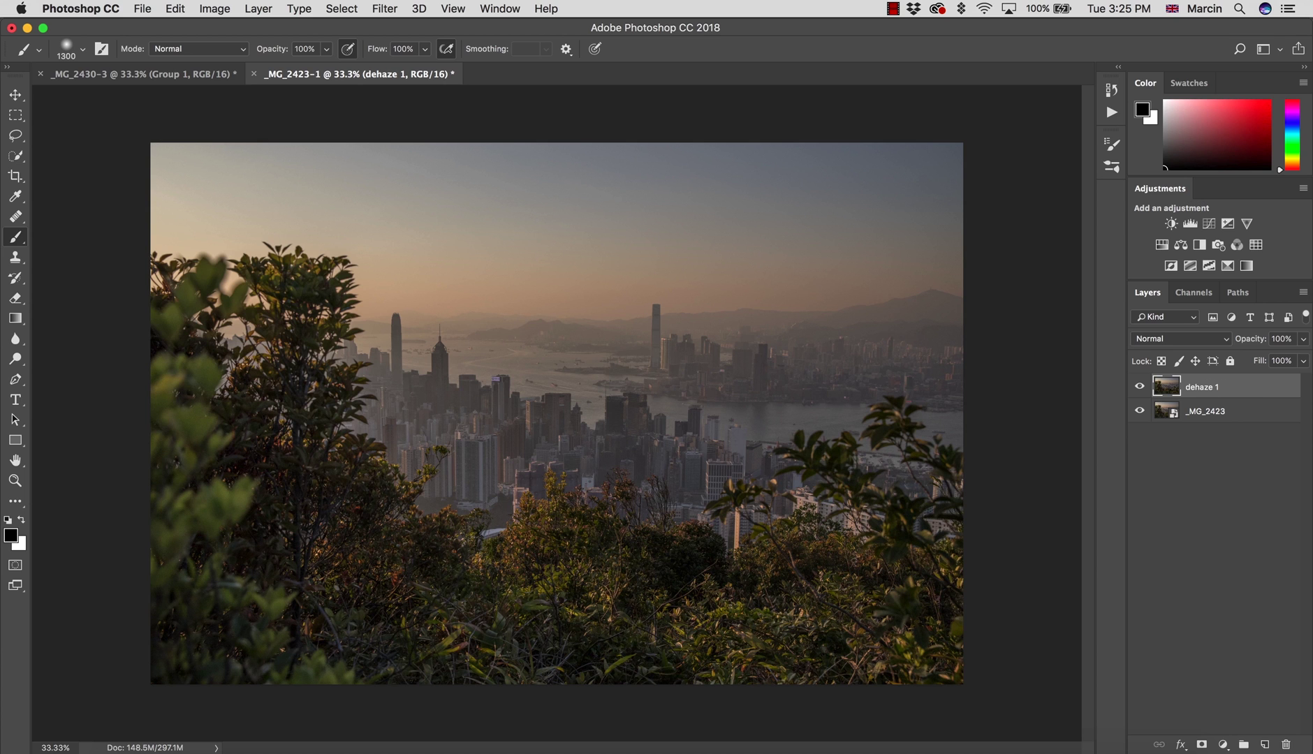
# Step: Convert the dehaze 1 layer to a smart object
pyautogui.rightClick(1216, 411)
pyautogui.press('Escape')
pyautogui.rightClick(1228, 387)
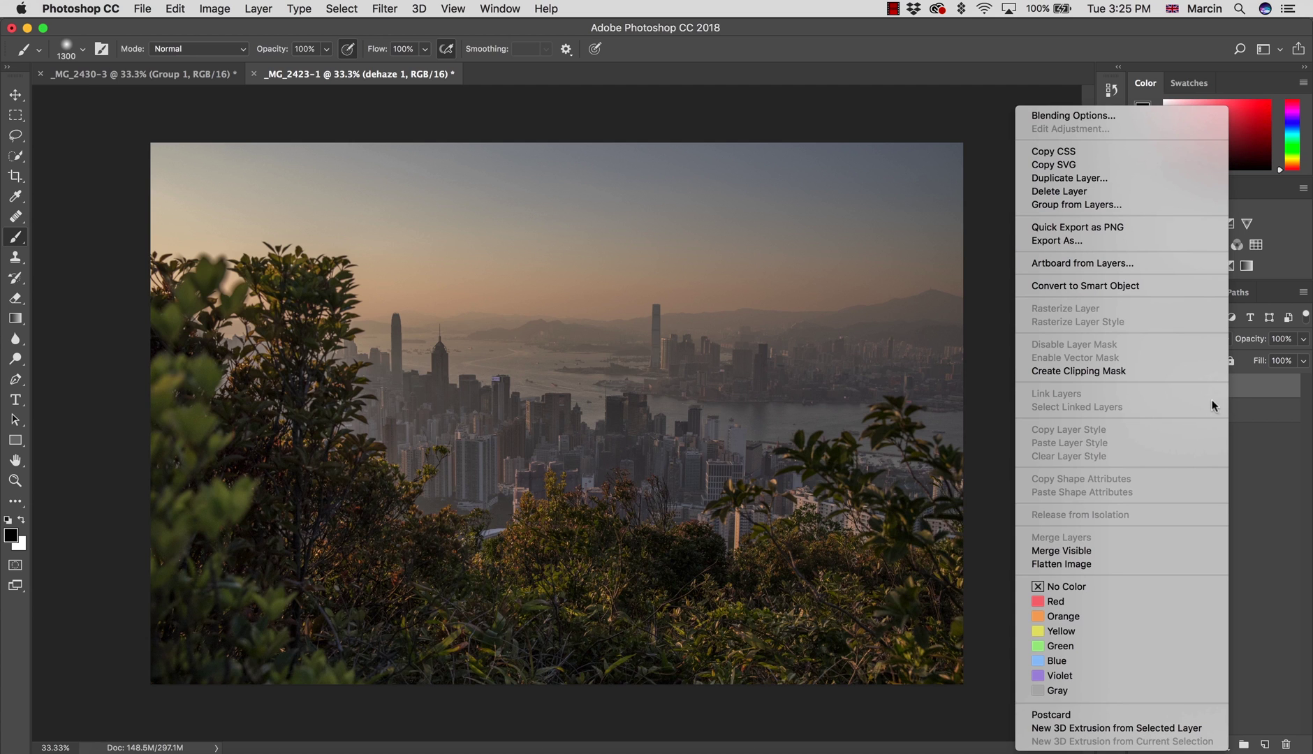
pyautogui.click(1086, 285)
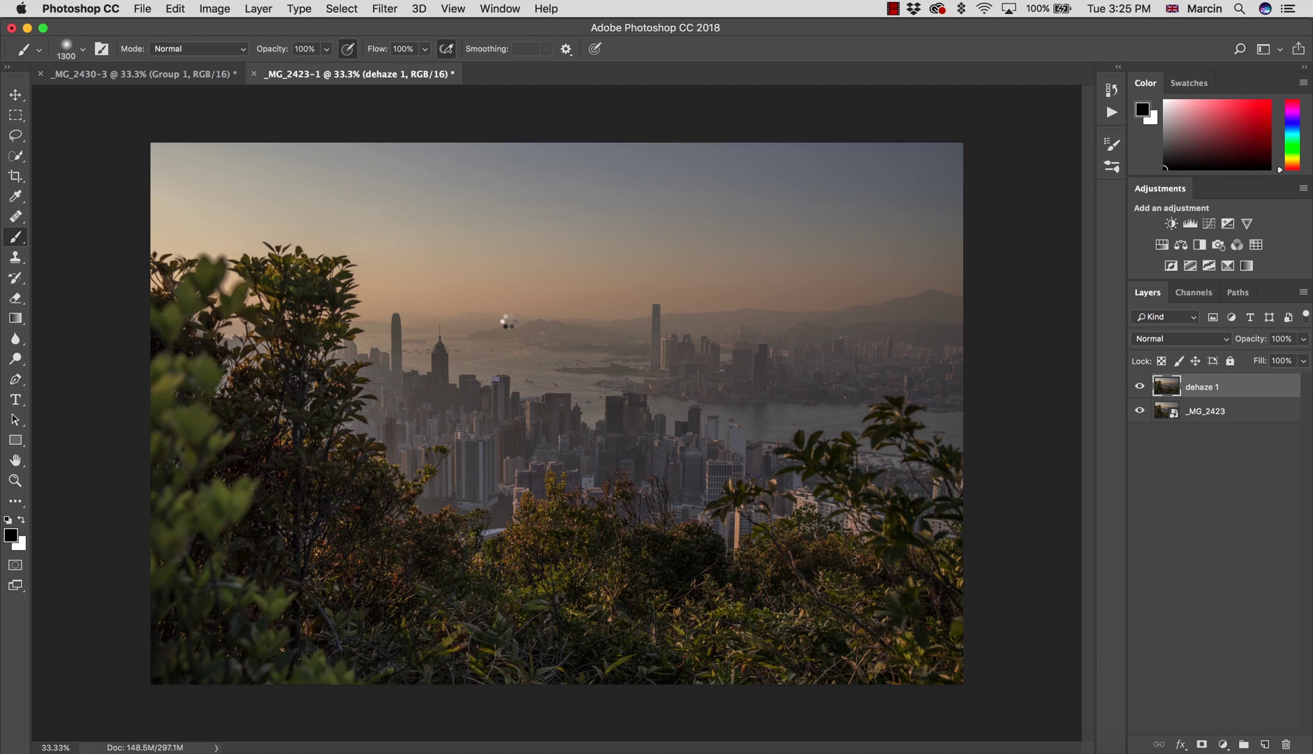
# Step: Select the Move tool and apply a Camera Raw filter to dehaze 1 with Dehaze +25 and Clarity +25
pyautogui.click(16, 95)
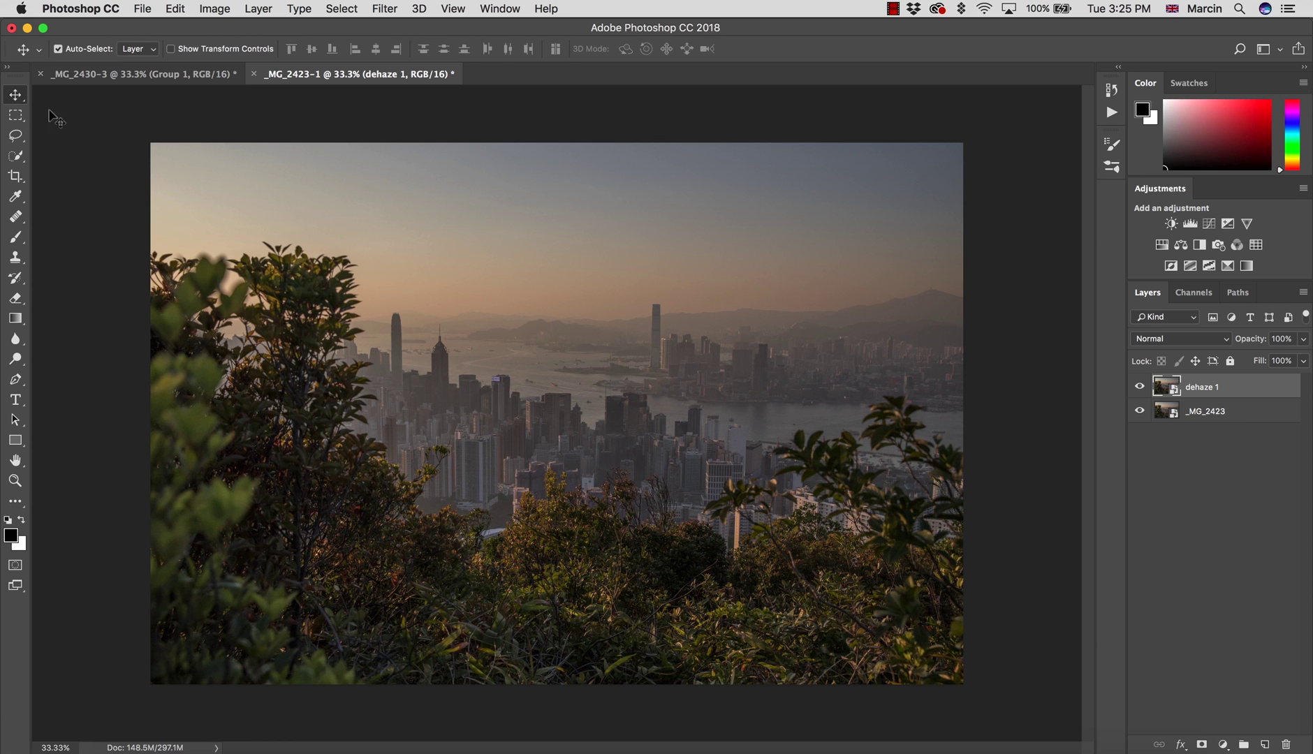
pyautogui.click(384, 10)
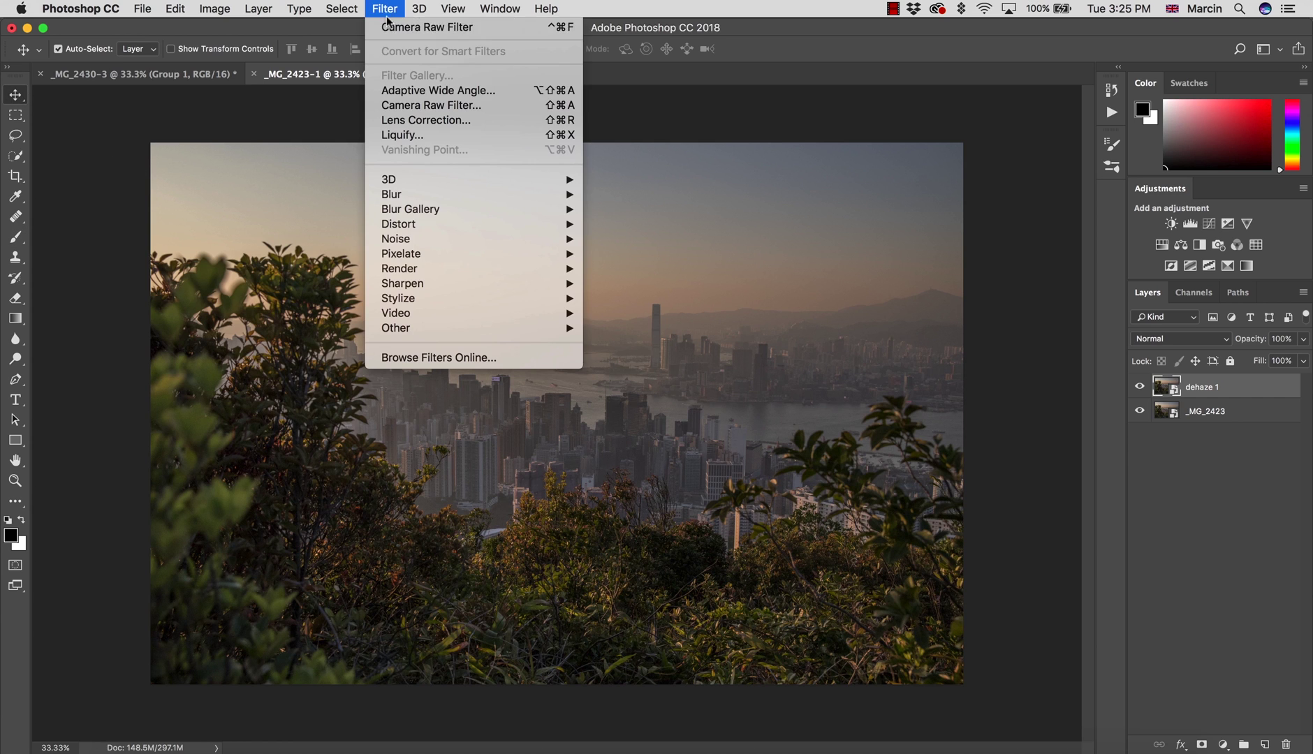
pyautogui.click(435, 105)
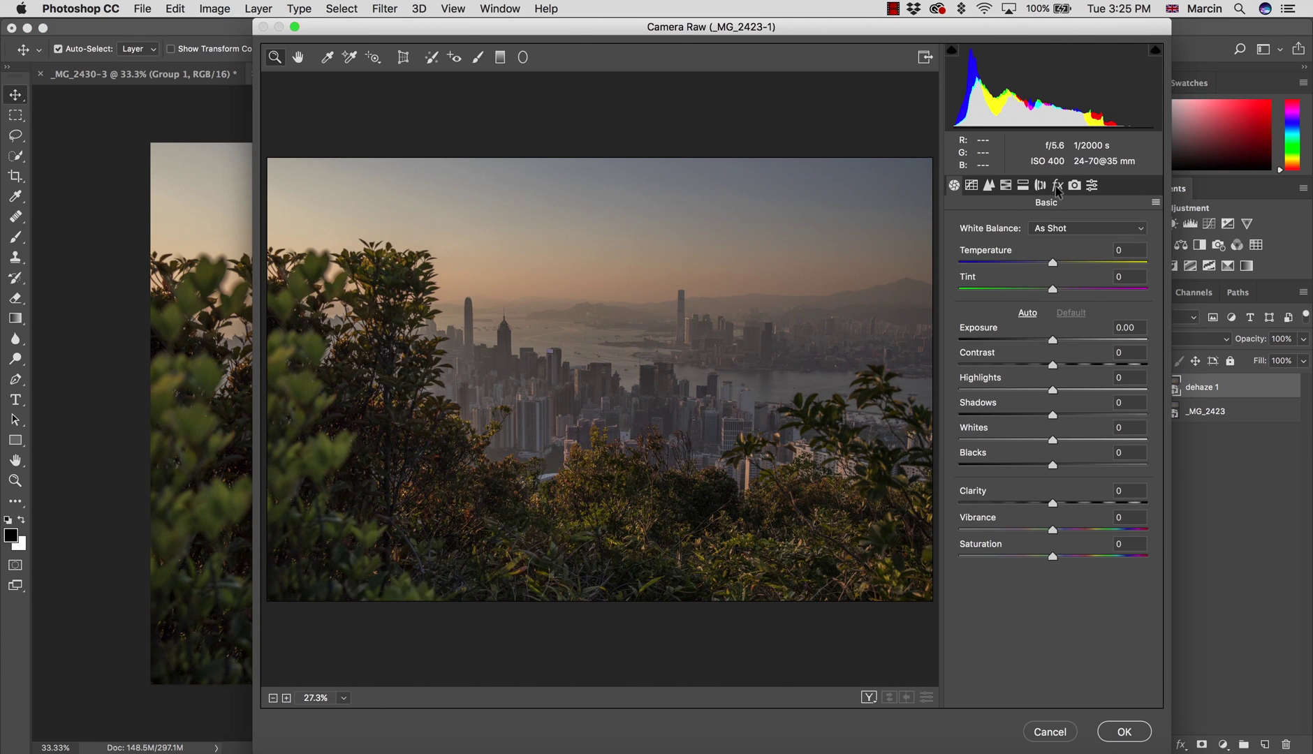
pyautogui.click(1058, 186)
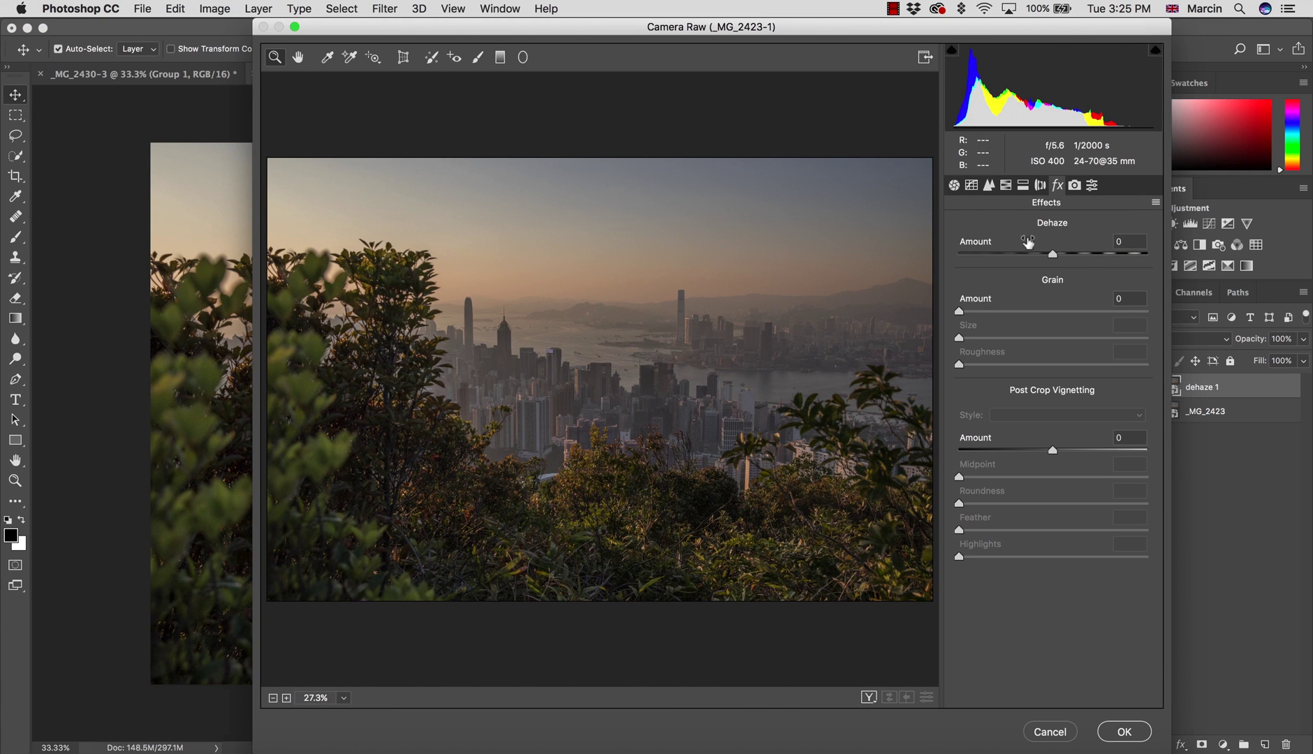
pyautogui.moveTo(1053, 254); pyautogui.dragTo(1088, 255)
pyautogui.click(954, 185)
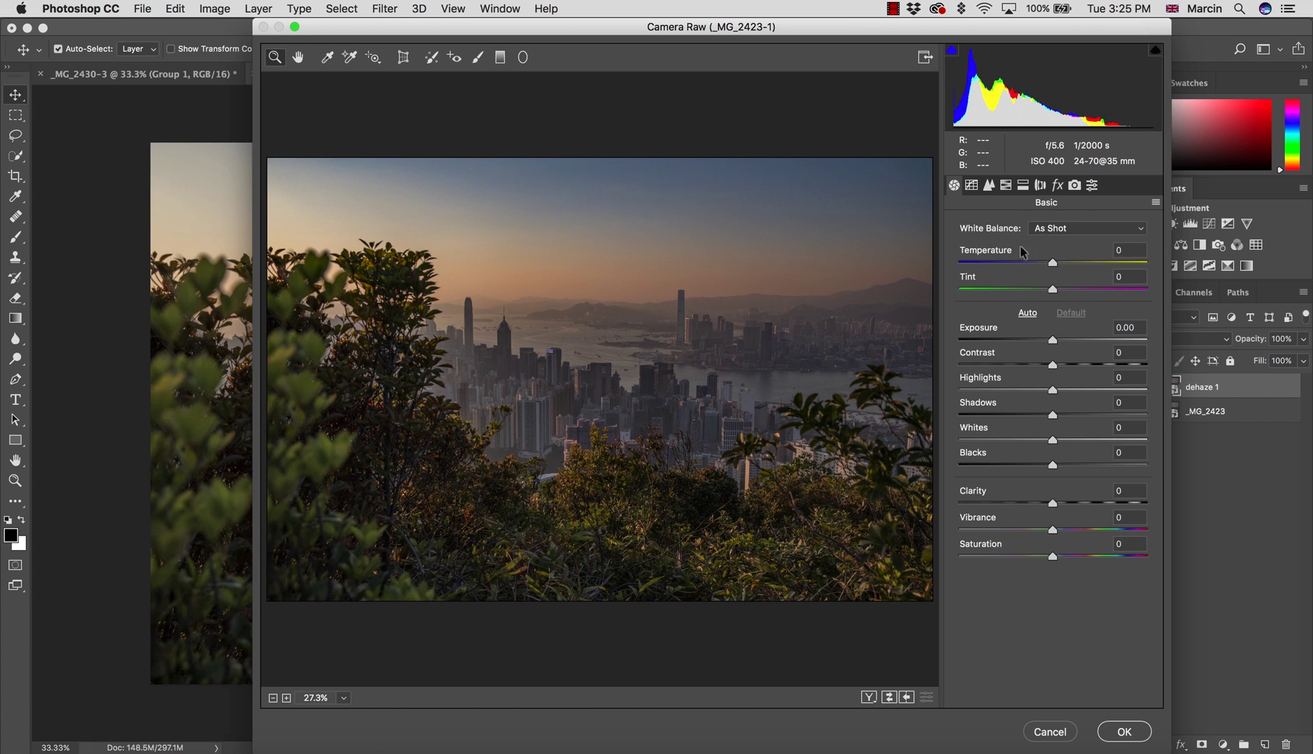
pyautogui.moveTo(1053, 503); pyautogui.dragTo(1078, 503)
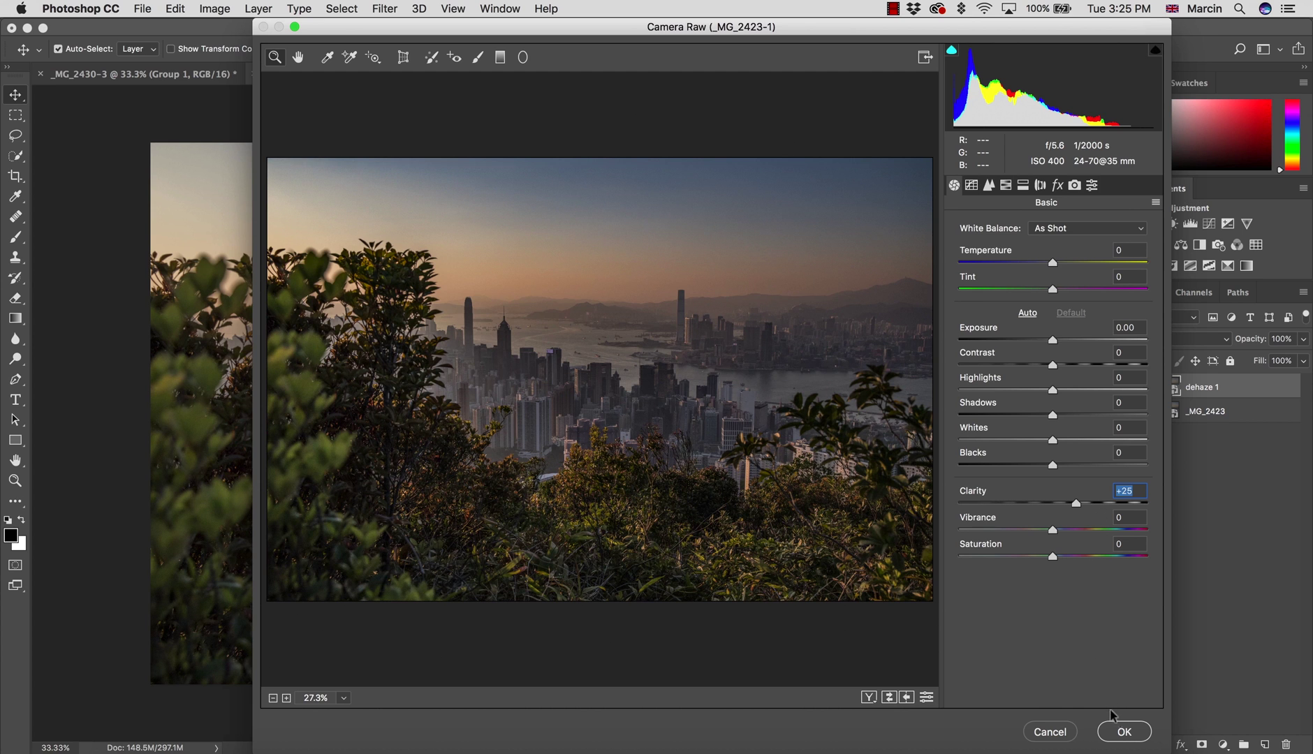
pyautogui.click(1122, 731)
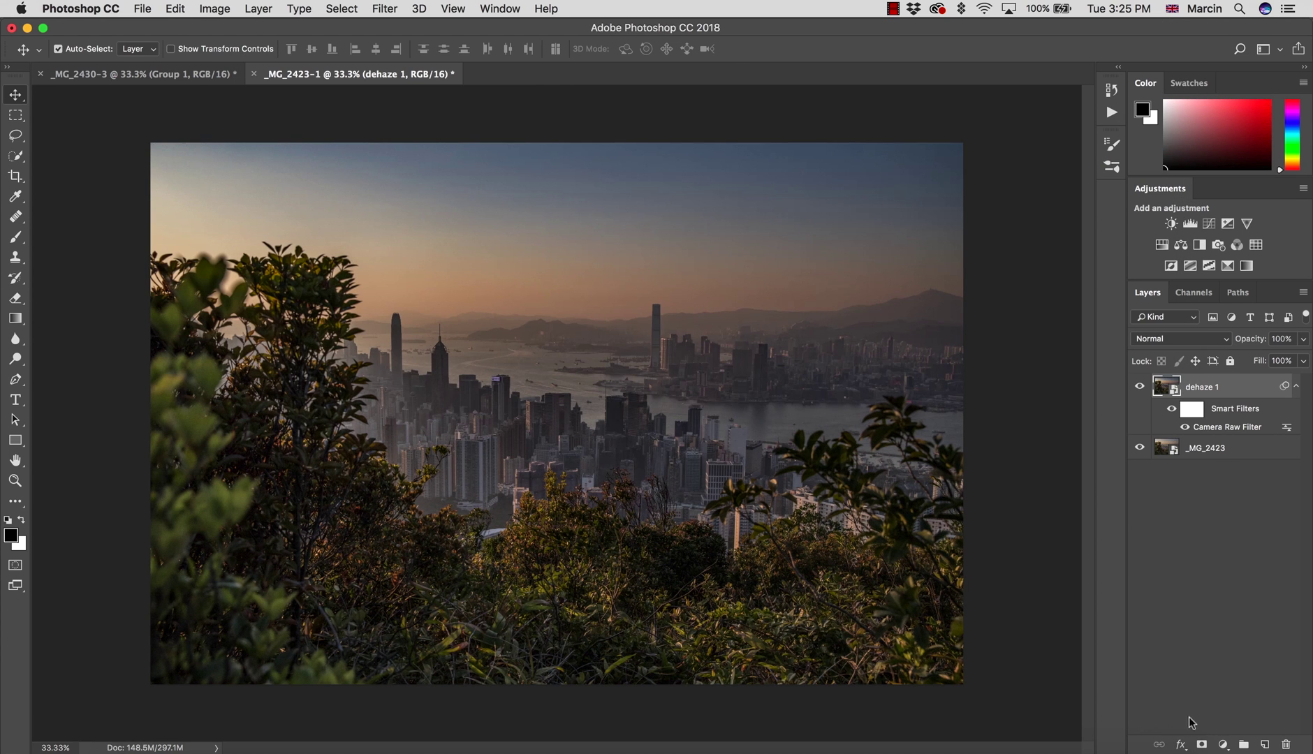
# Step: Add an inverted black mask to dehaze 1 and paint white over the sky and city buildings
pyautogui.click(1202, 744)
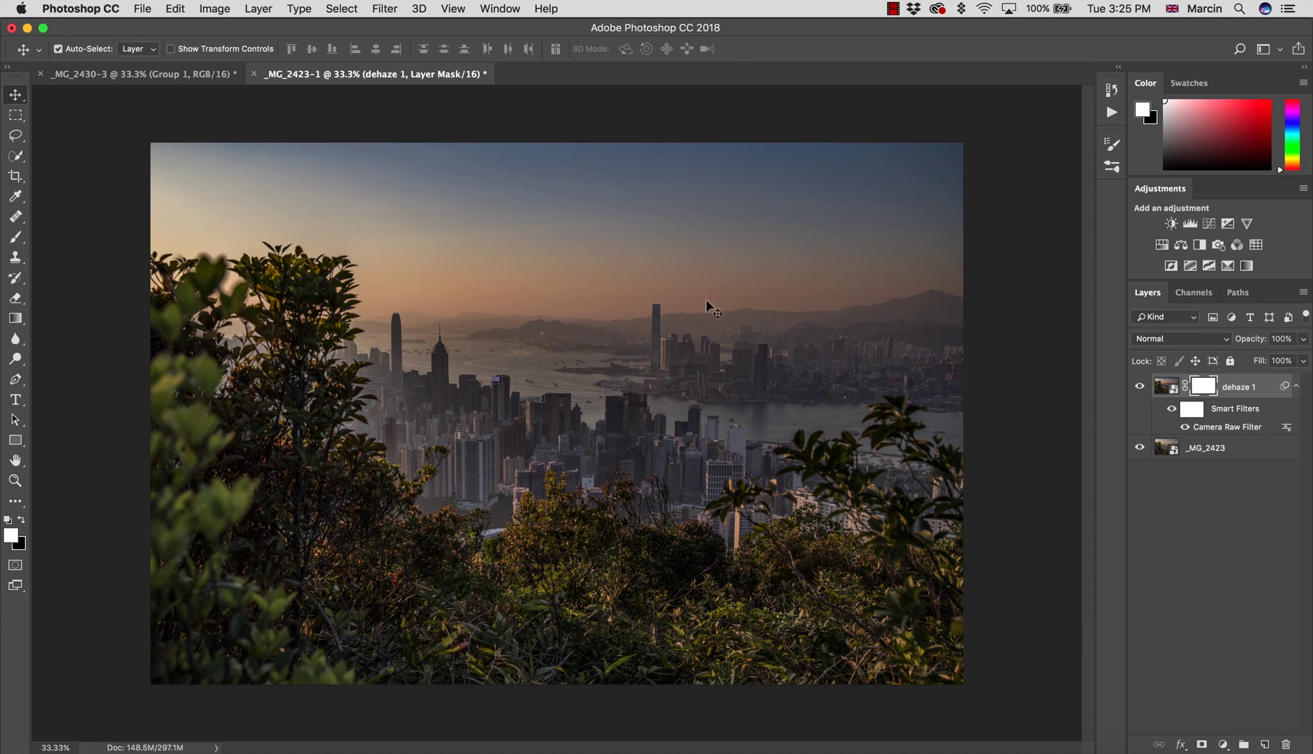
pyautogui.press('b')
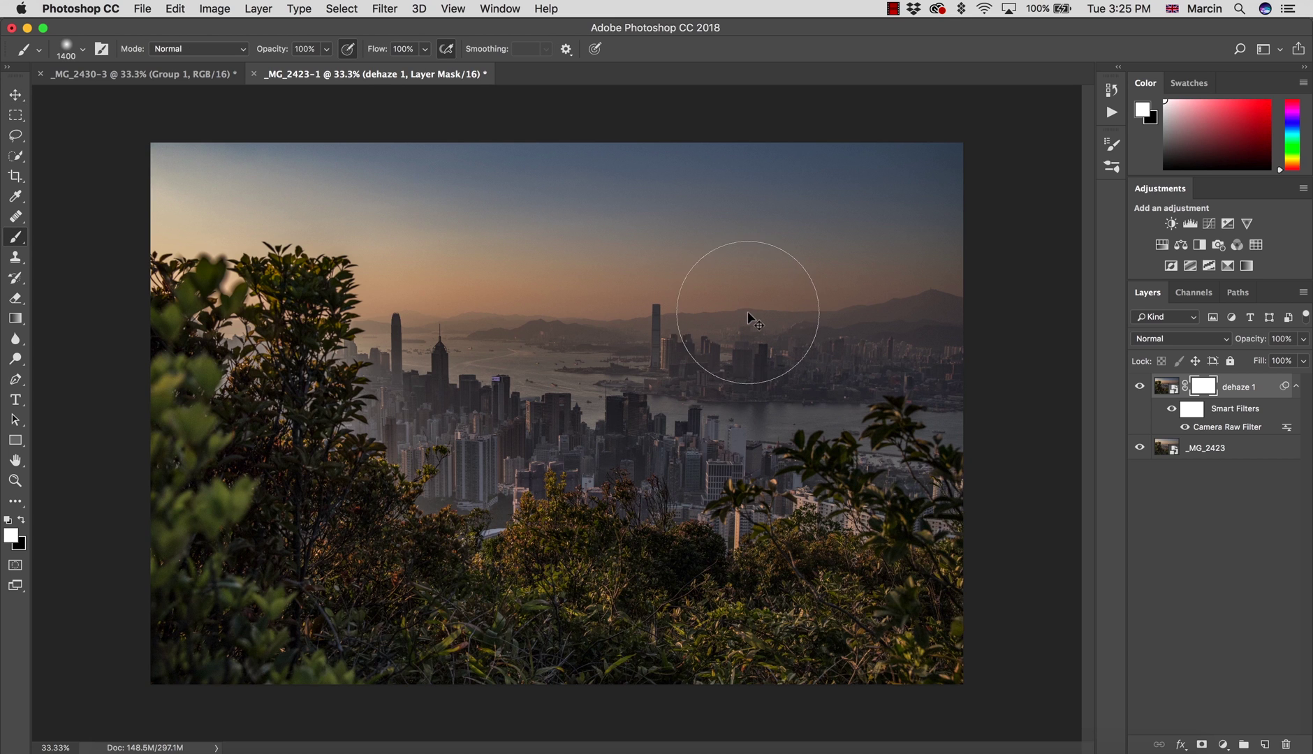
pyautogui.press('super+i')
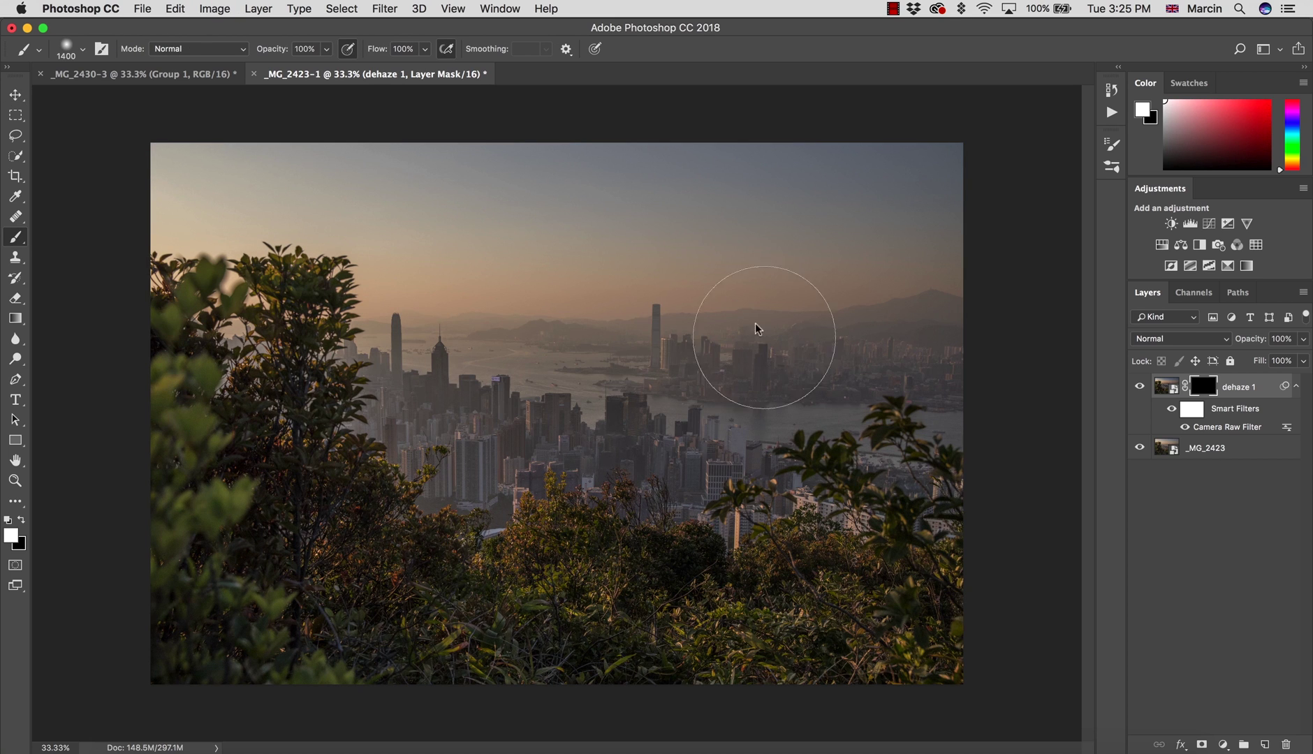
pyautogui.moveTo(758, 329)
pyautogui.mouseDown()
pyautogui.moveTo(718, 292)
pyautogui.moveTo(673, 284)
pyautogui.moveTo(945, 272)
pyautogui.moveTo(896, 189)
pyautogui.moveTo(651, 208)
pyautogui.moveTo(496, 180)
pyautogui.moveTo(188, 181)
pyautogui.mouseUp()
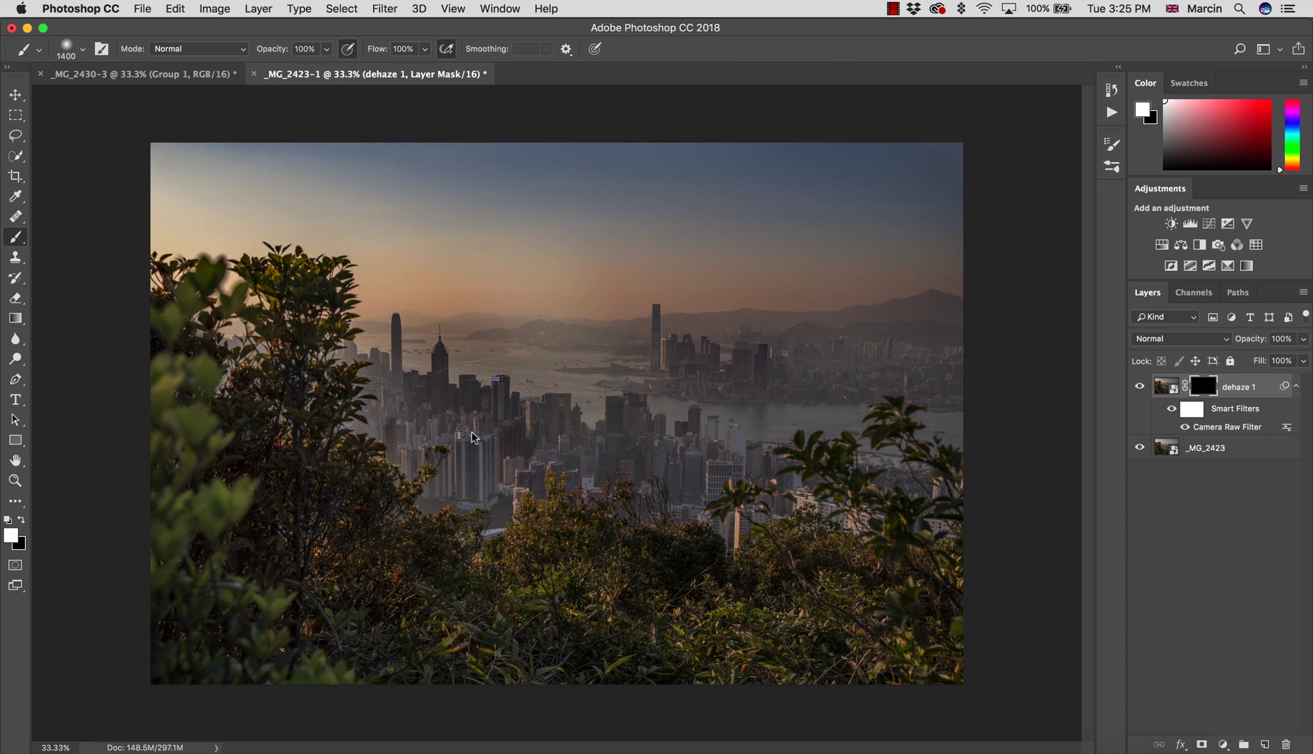
pyautogui.moveTo(473, 438)
pyautogui.mouseDown()
pyautogui.moveTo(614, 407)
pyautogui.moveTo(699, 457)
pyautogui.mouseUp()
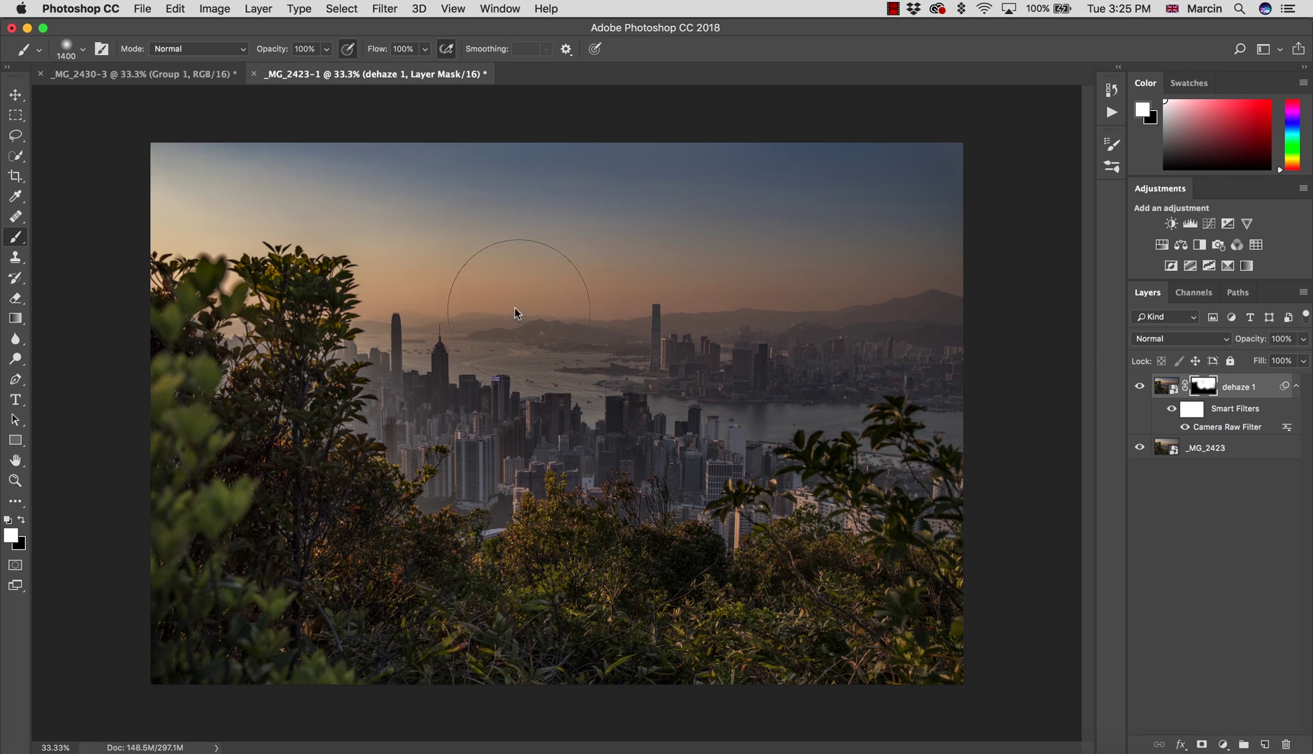
pyautogui.press('[')
pyautogui.press('[')
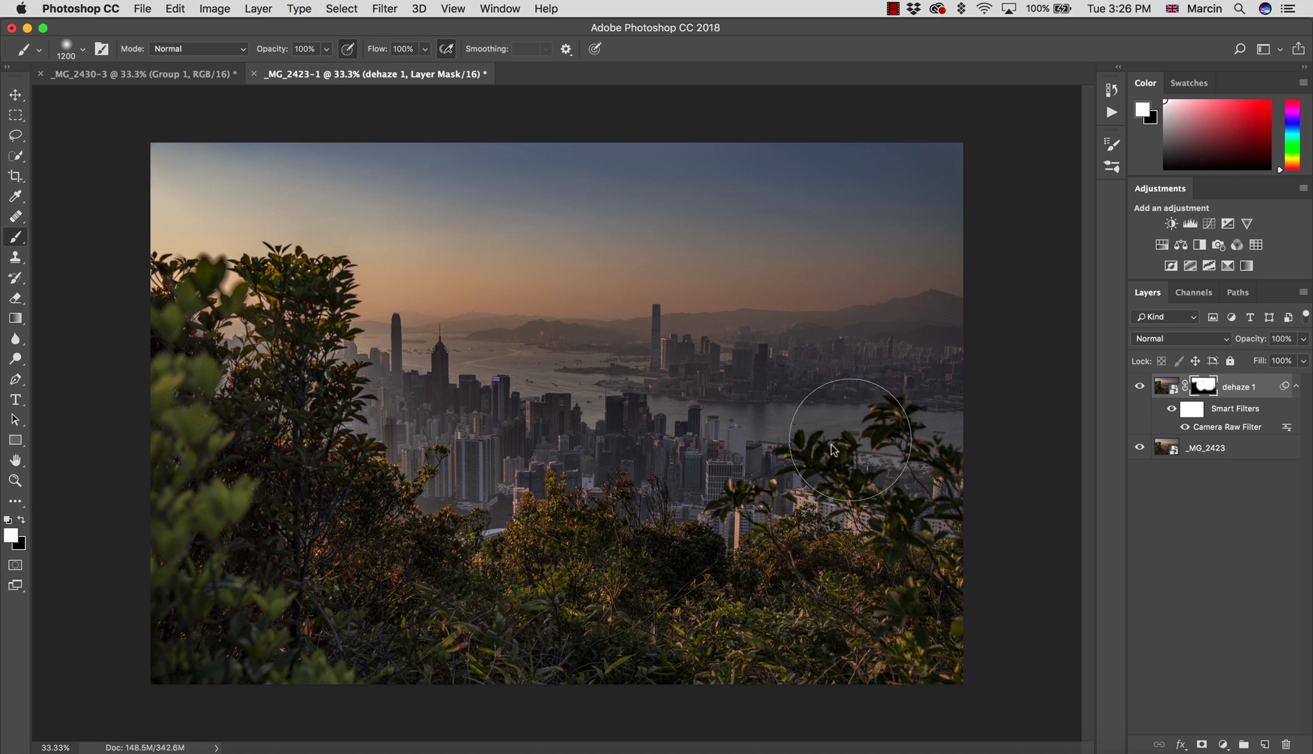
# Step: Shrink the brush to 700 px, compare dehaze 1 on and off, and mask the left foreground trees
pyautogui.press('x')
pyautogui.press('[')
pyautogui.press('[')
pyautogui.press('[')
pyautogui.press('[')
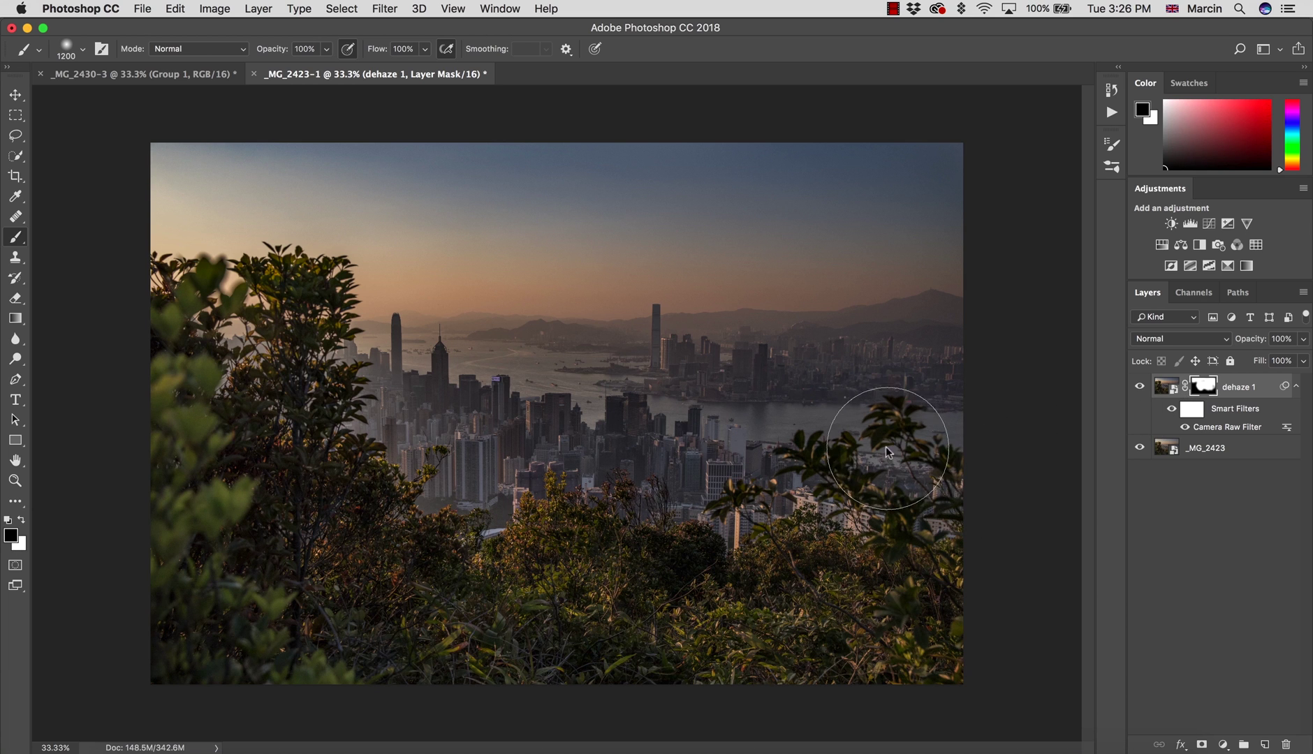
pyautogui.press('[')
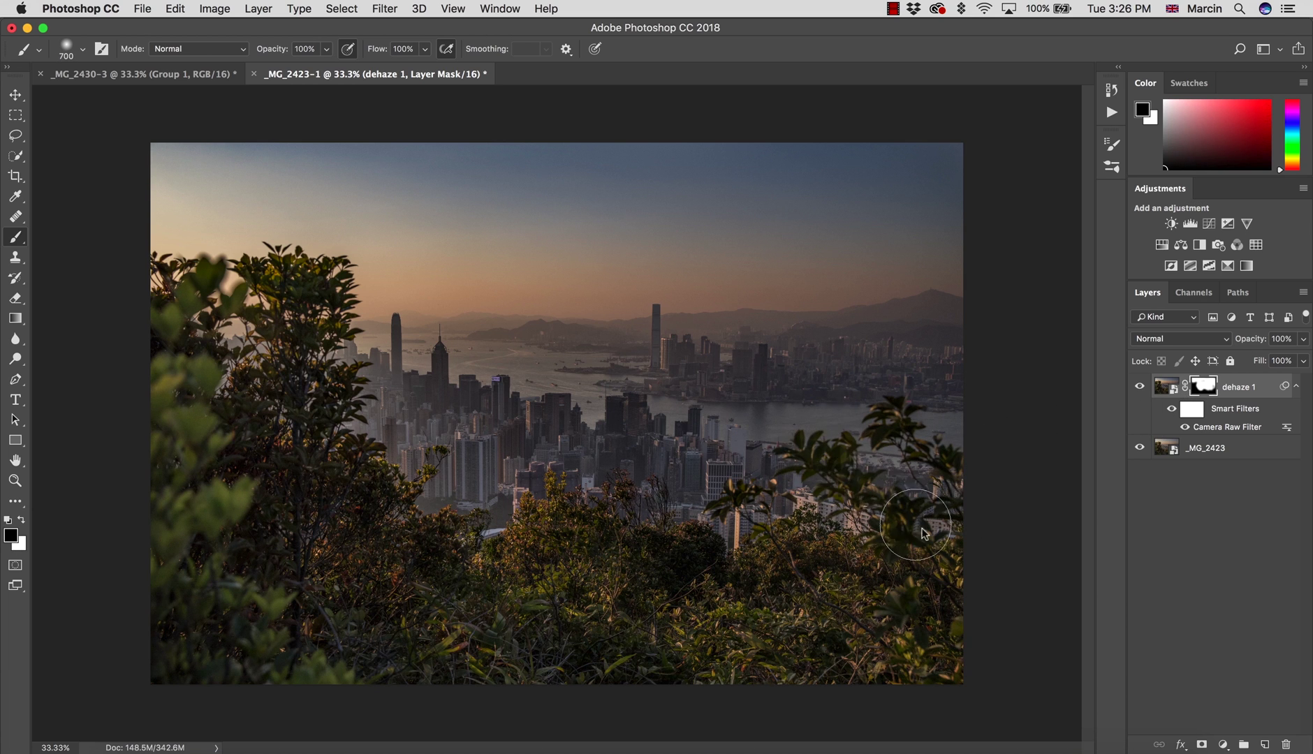
pyautogui.click(1140, 386)
pyautogui.click(1140, 386)
pyautogui.press('x')
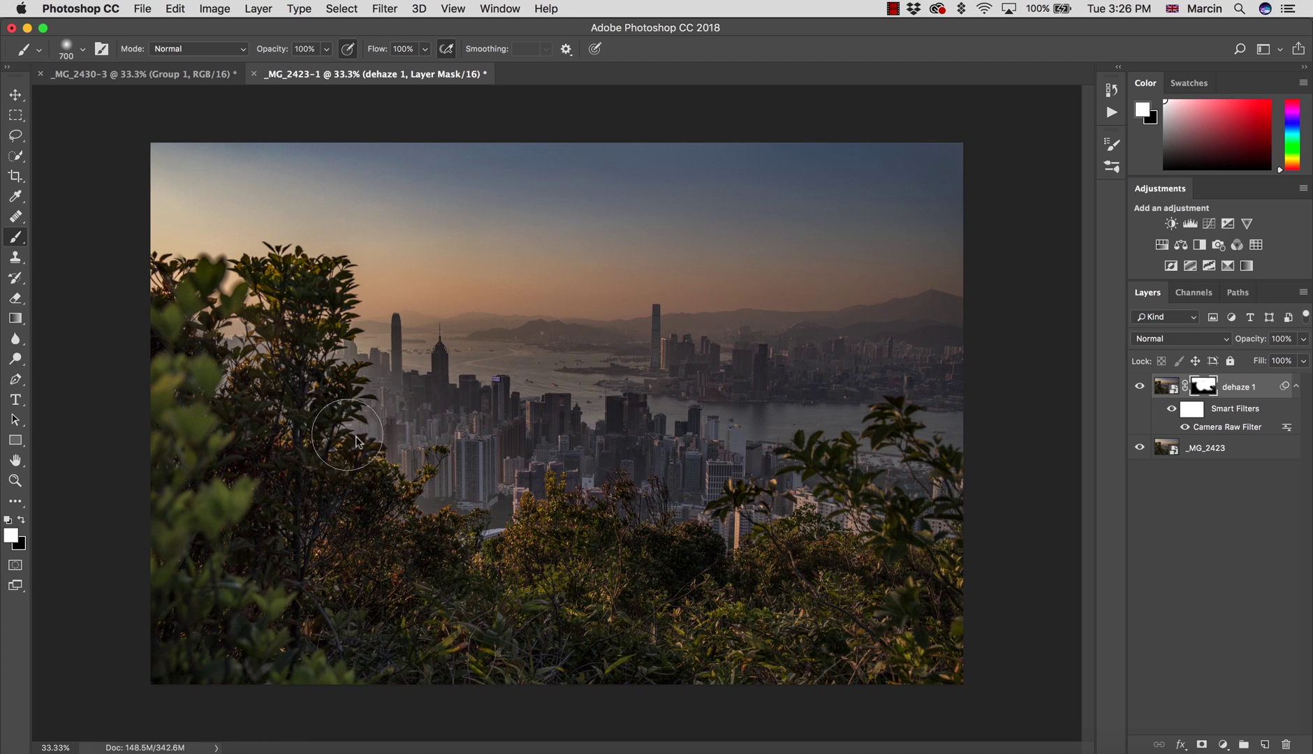
pyautogui.moveTo(329, 363)
pyautogui.mouseDown()
pyautogui.moveTo(239, 338)
pyautogui.moveTo(258, 399)
pyautogui.mouseUp()
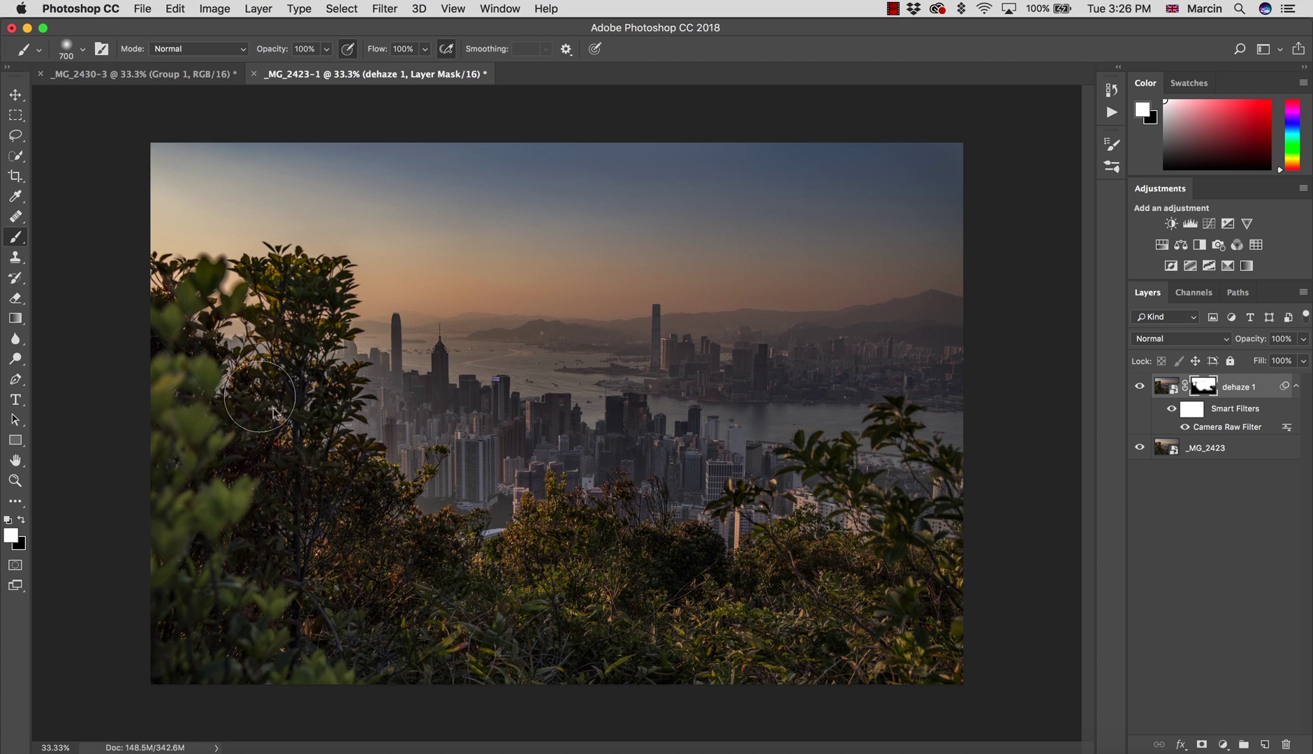